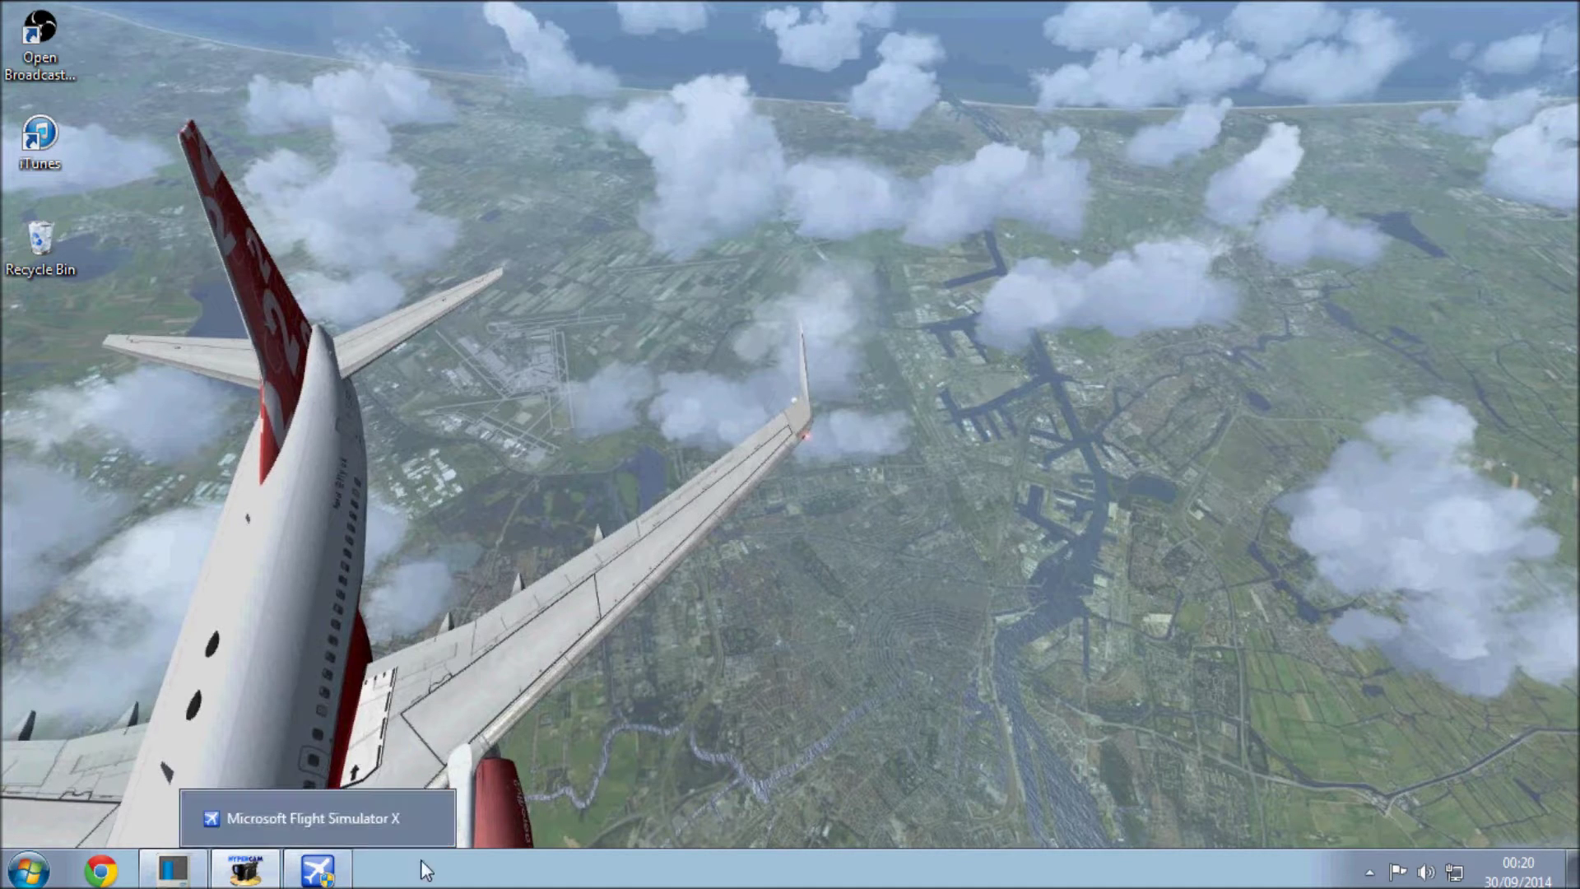
Bring Flight Simulator X's Free Flight screen (Cessna C152 at Norwich, Fair Weather) to the front.
click(344, 873)
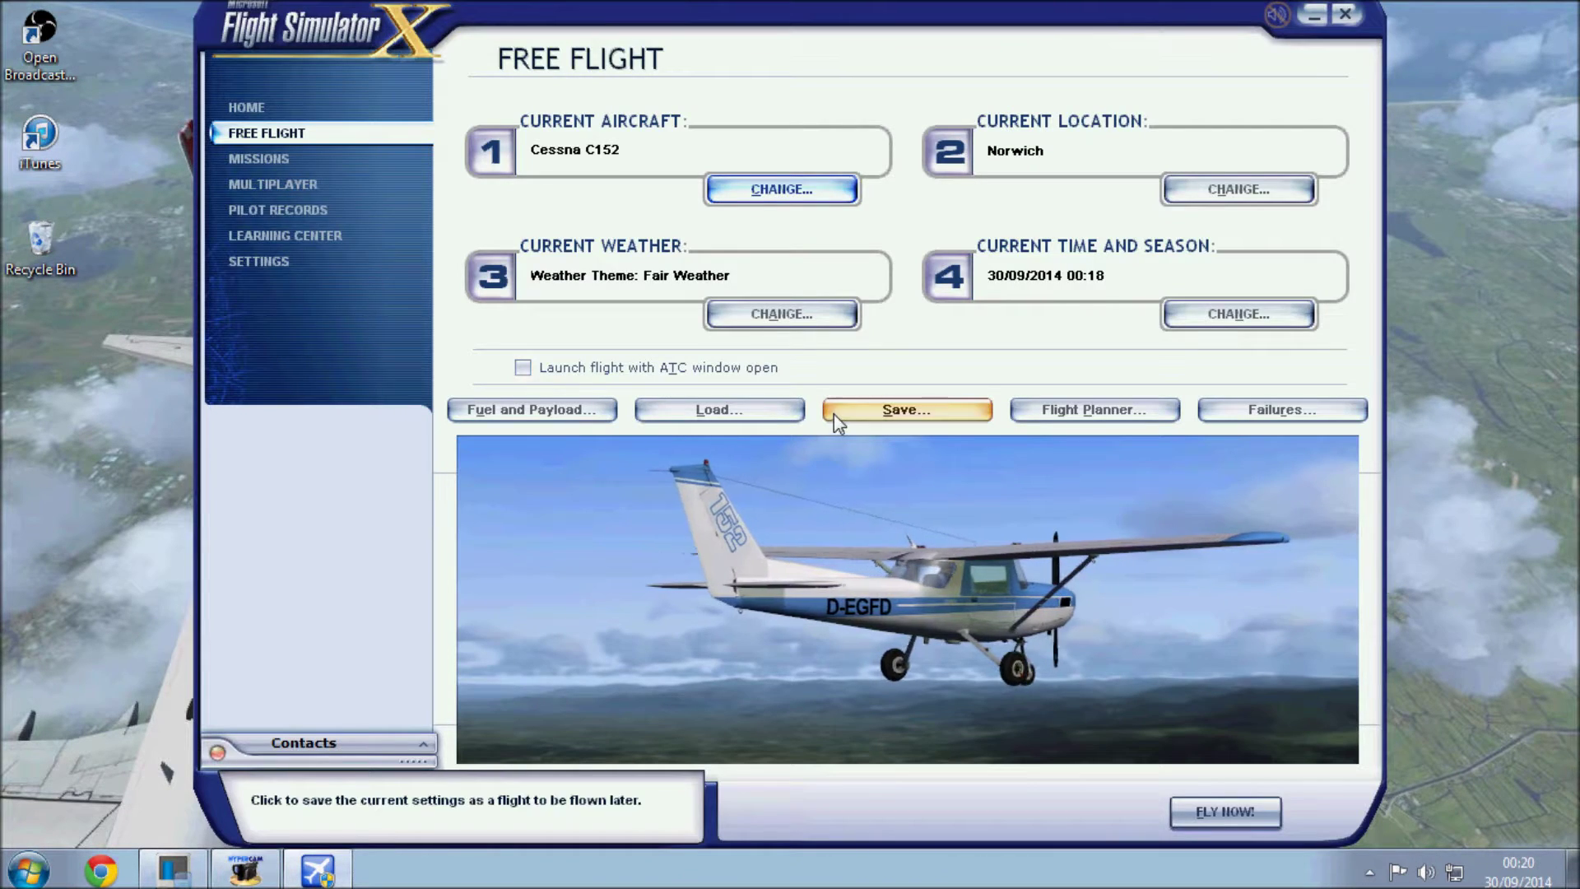
Start Windows Task Manager from the taskbar and nudge its window slightly right.
right_click(569, 877)
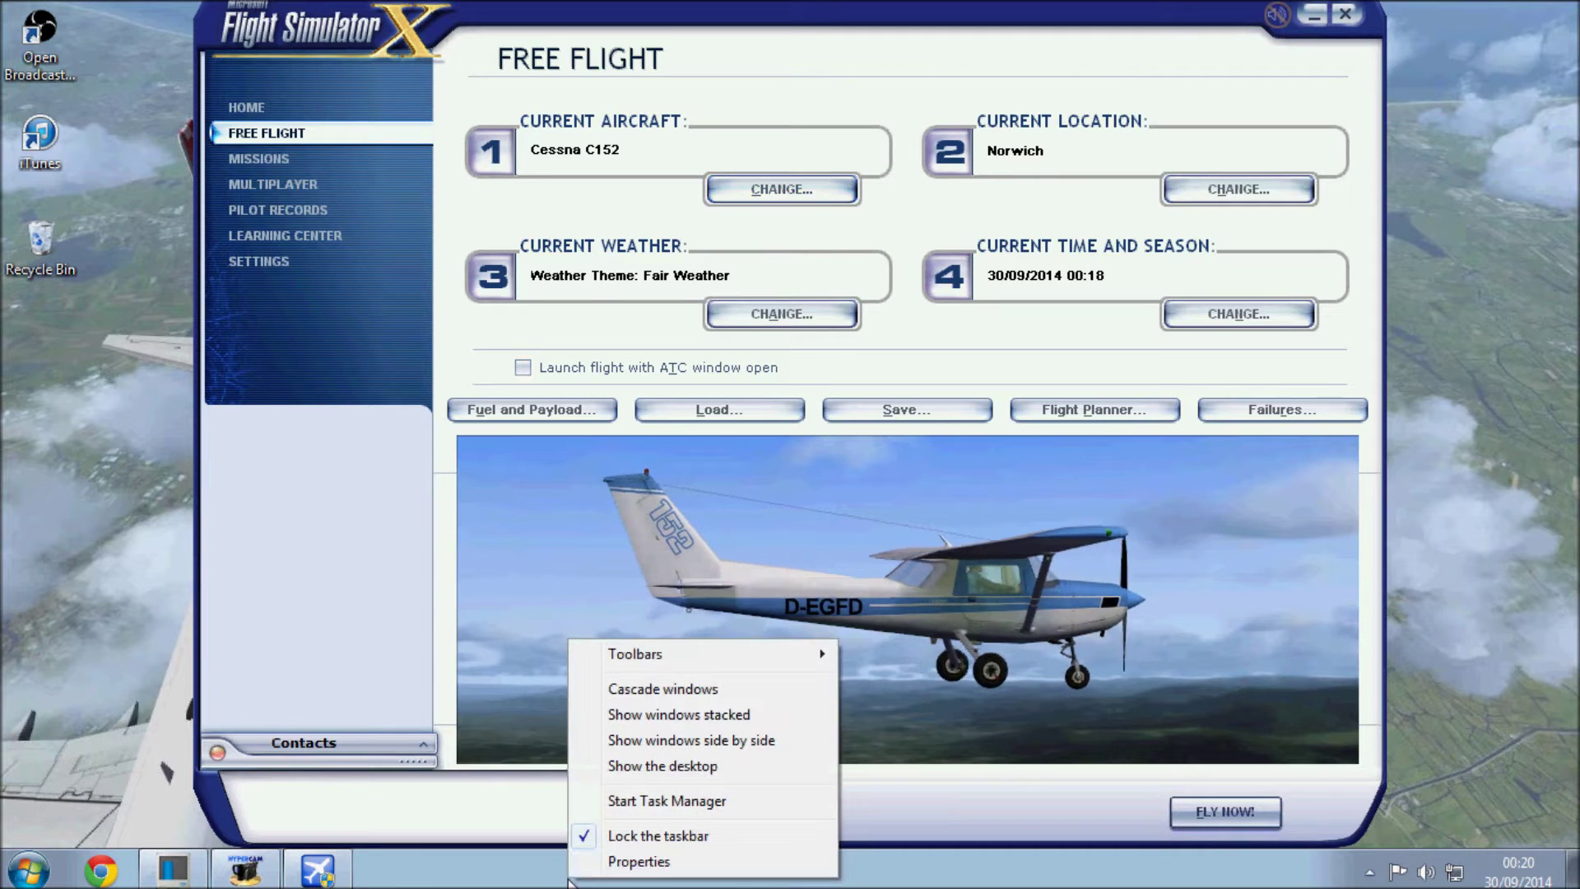
click(699, 801)
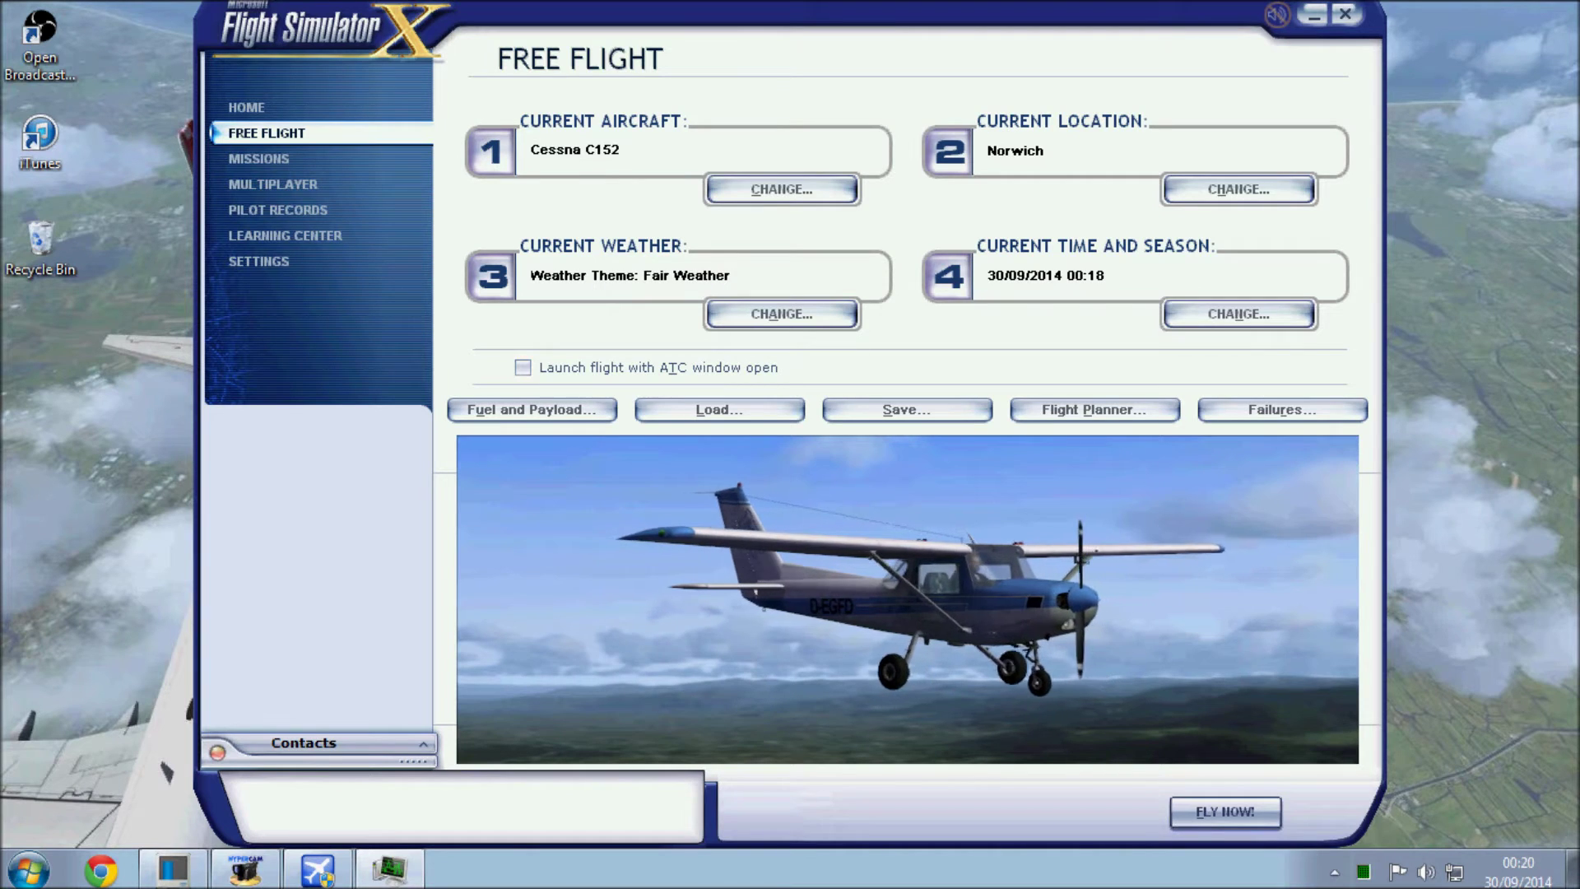
drag(738, 140, 754, 140)
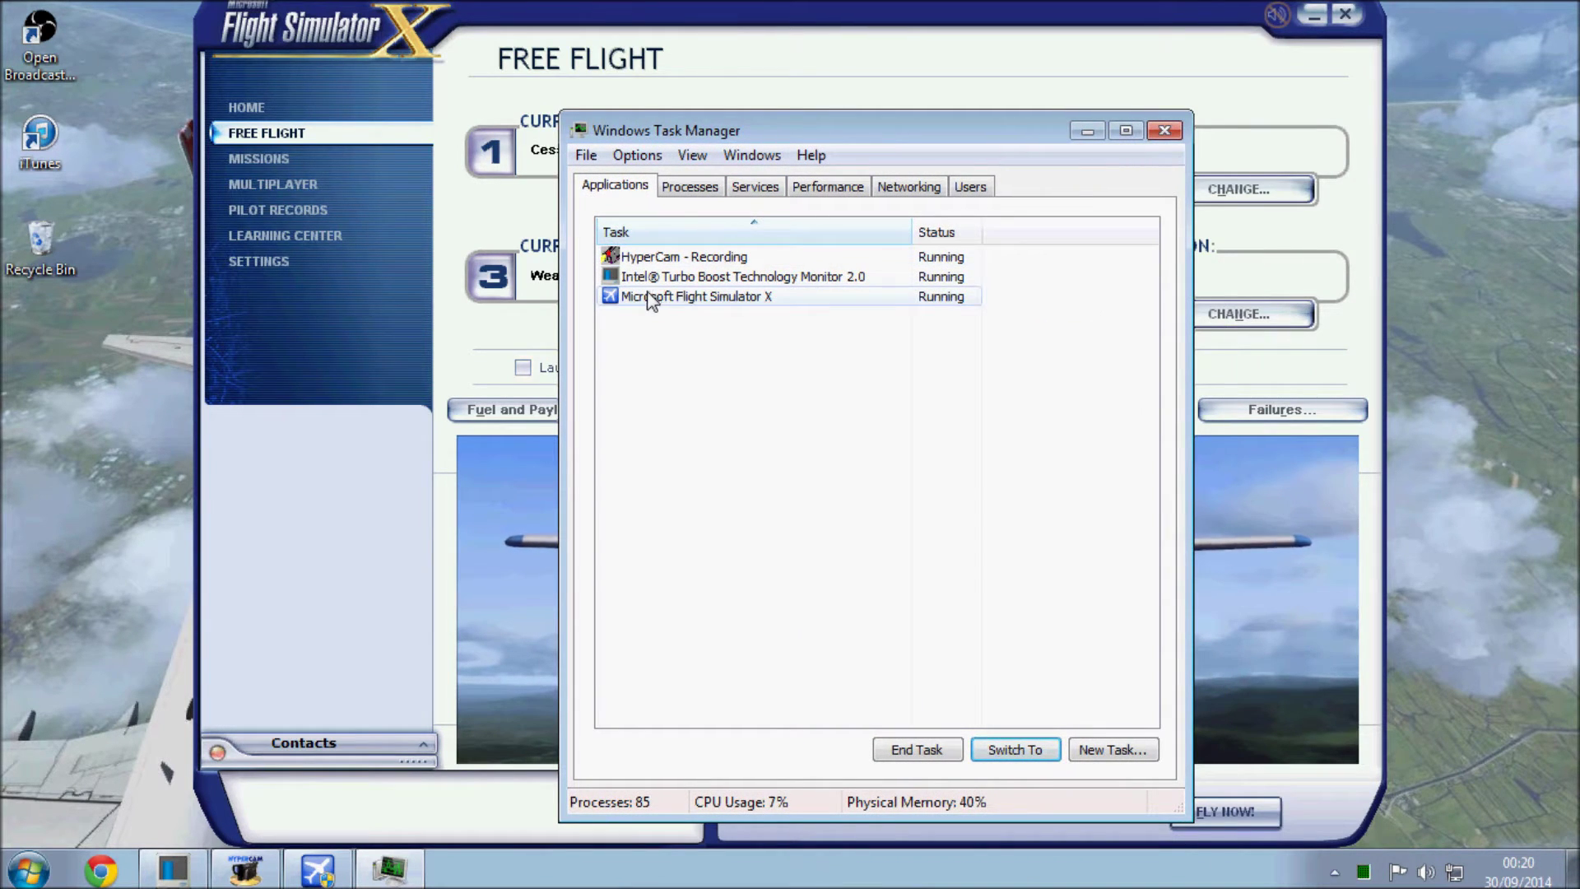
Show the Processes list including processes from all users.
click(717, 189)
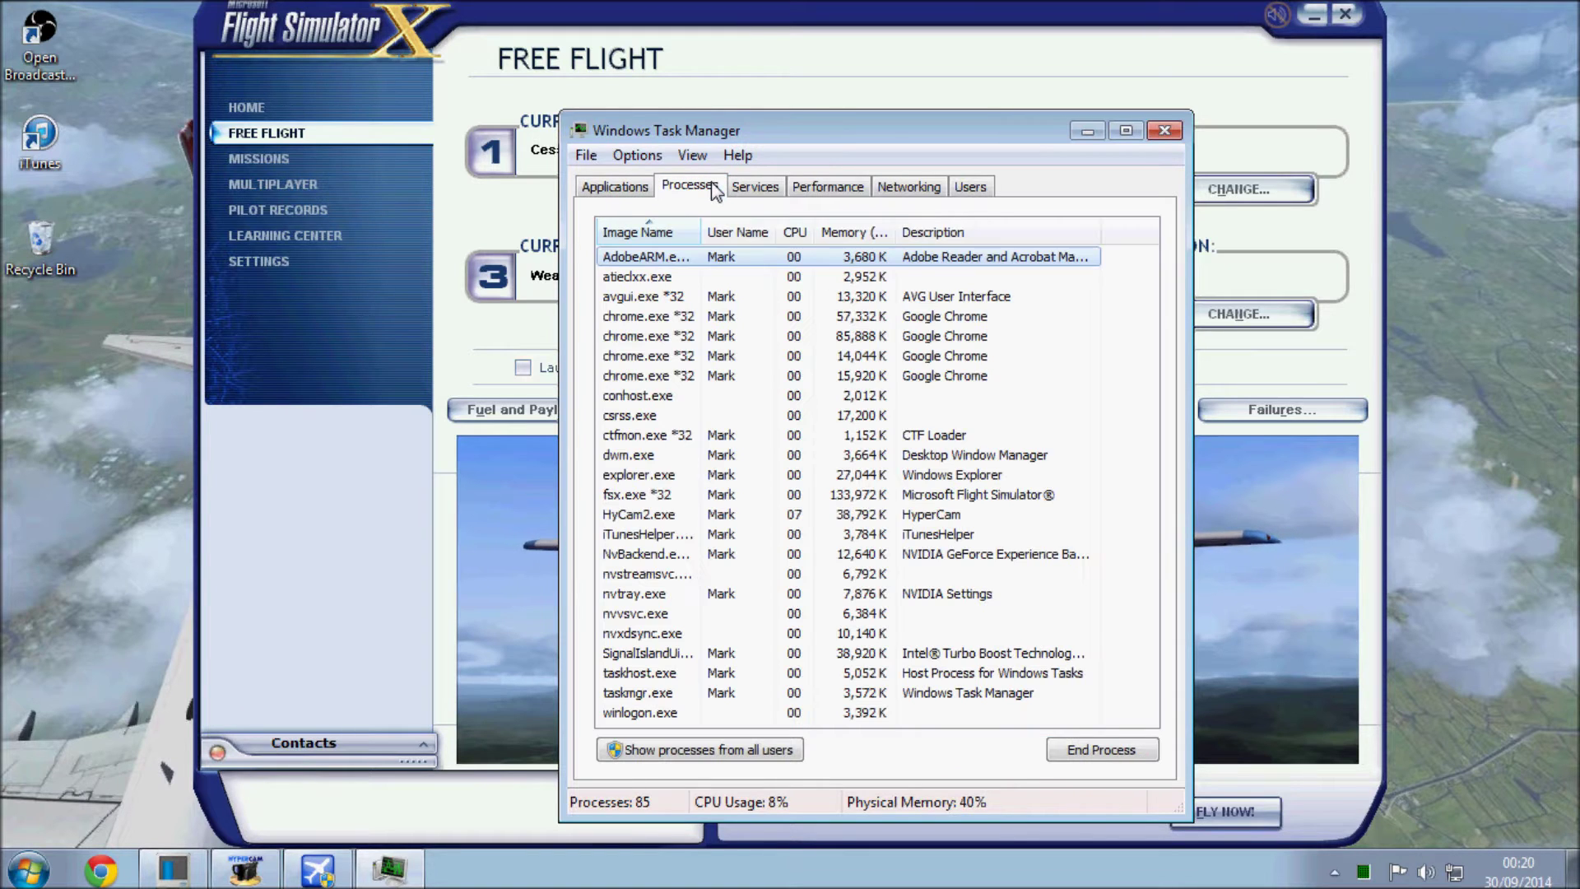
click(640, 750)
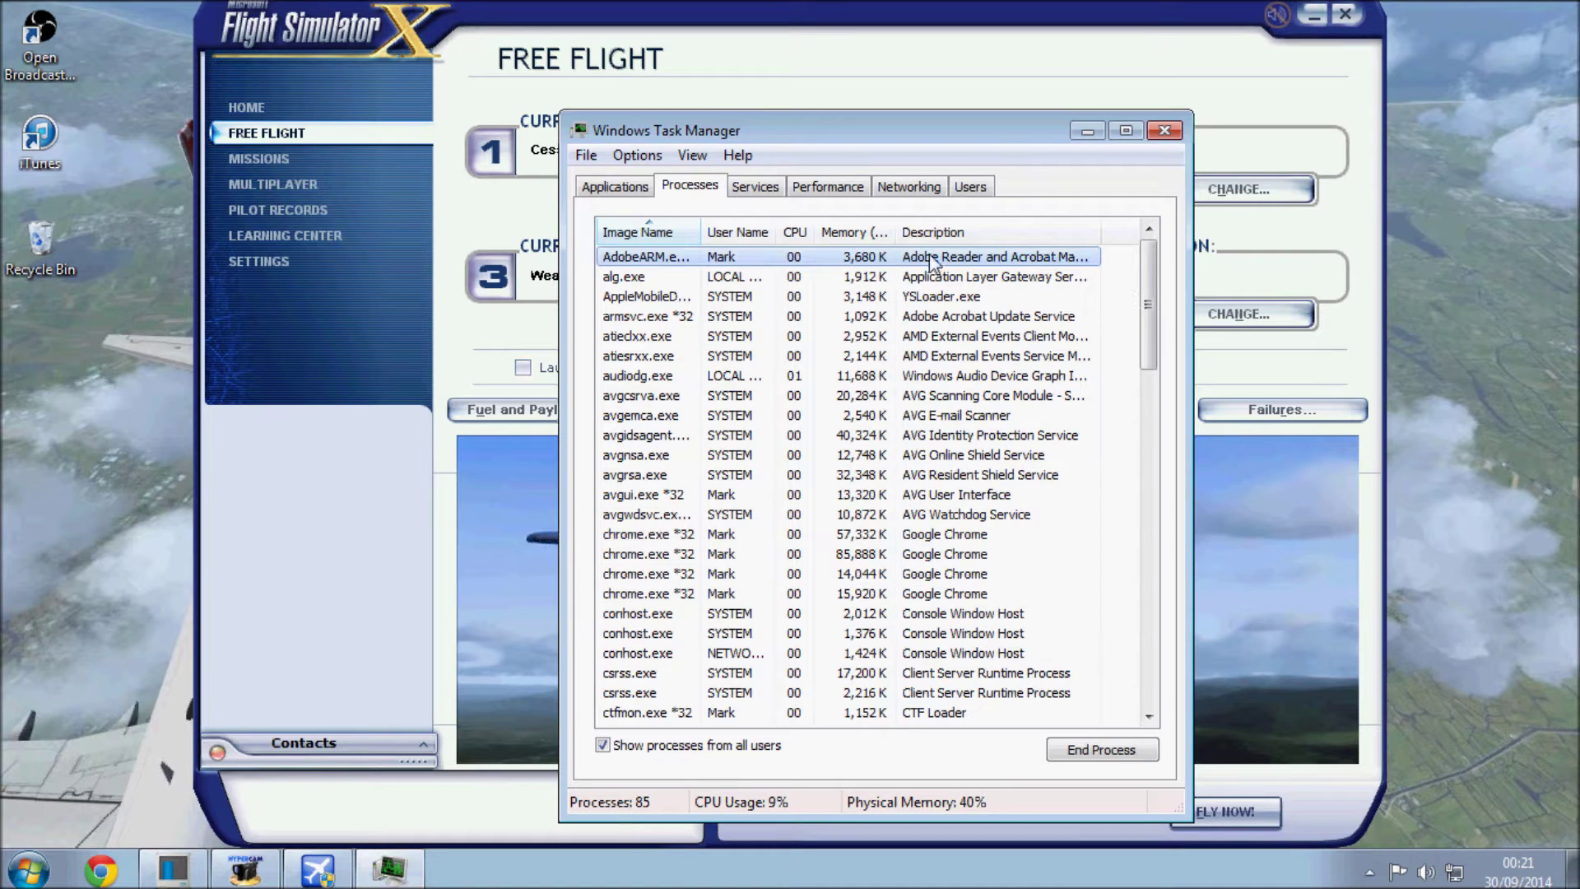
mouse_move(1147, 274)
mouse_down()
mouse_move(1144, 304)
mouse_move(1156, 269)
mouse_up()
End the AdobeARM, AppleMobileDeviceService, atiedxx.exe and atiesrxx.exe processes.
key(Delete)
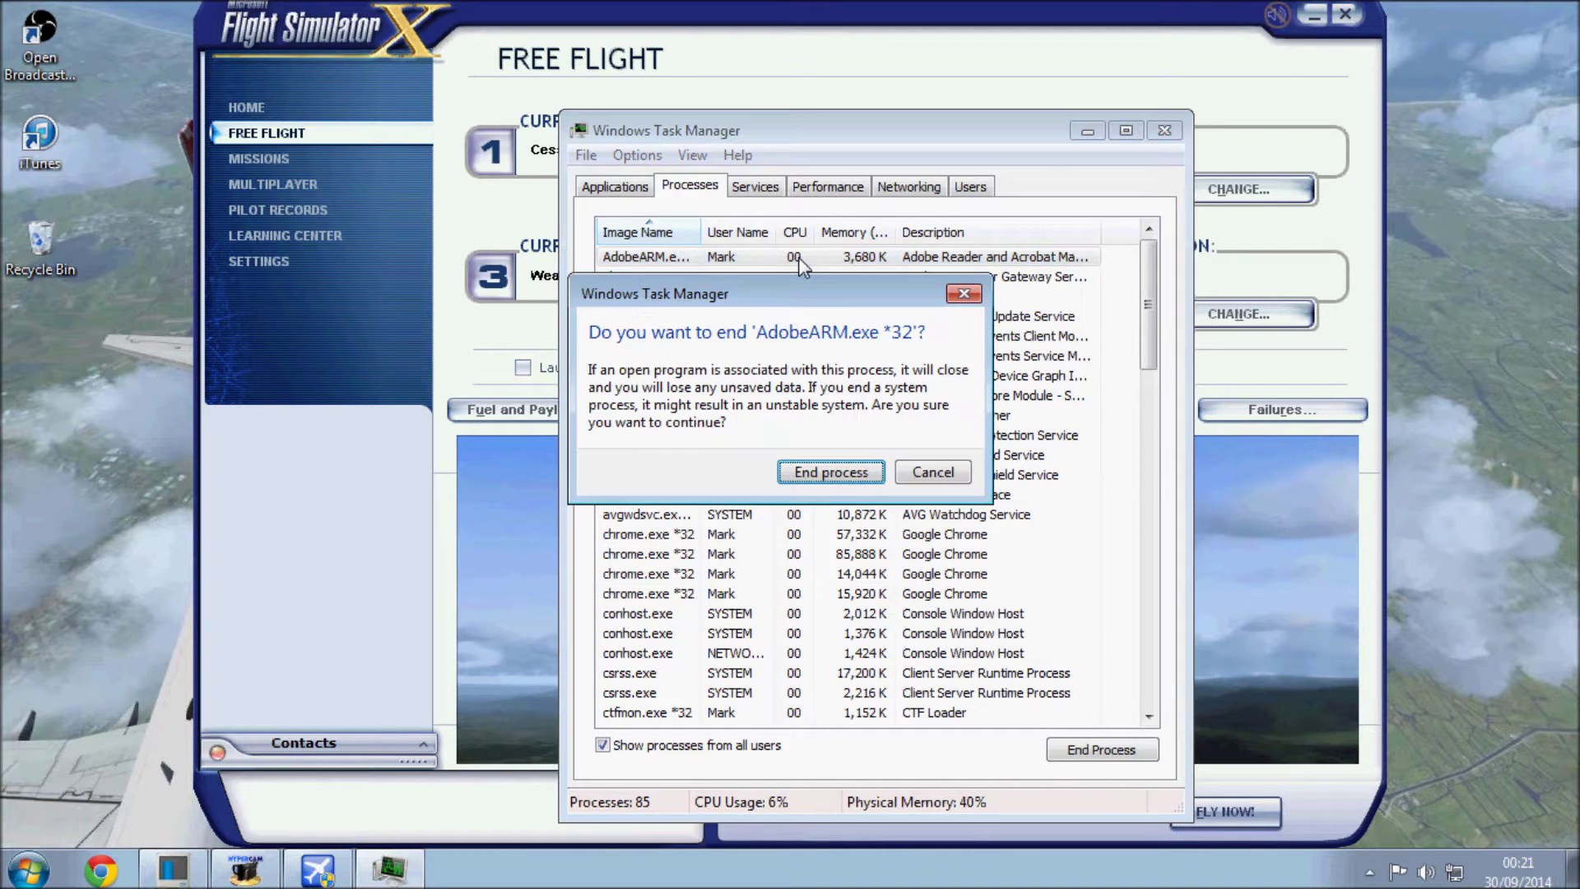
click(831, 472)
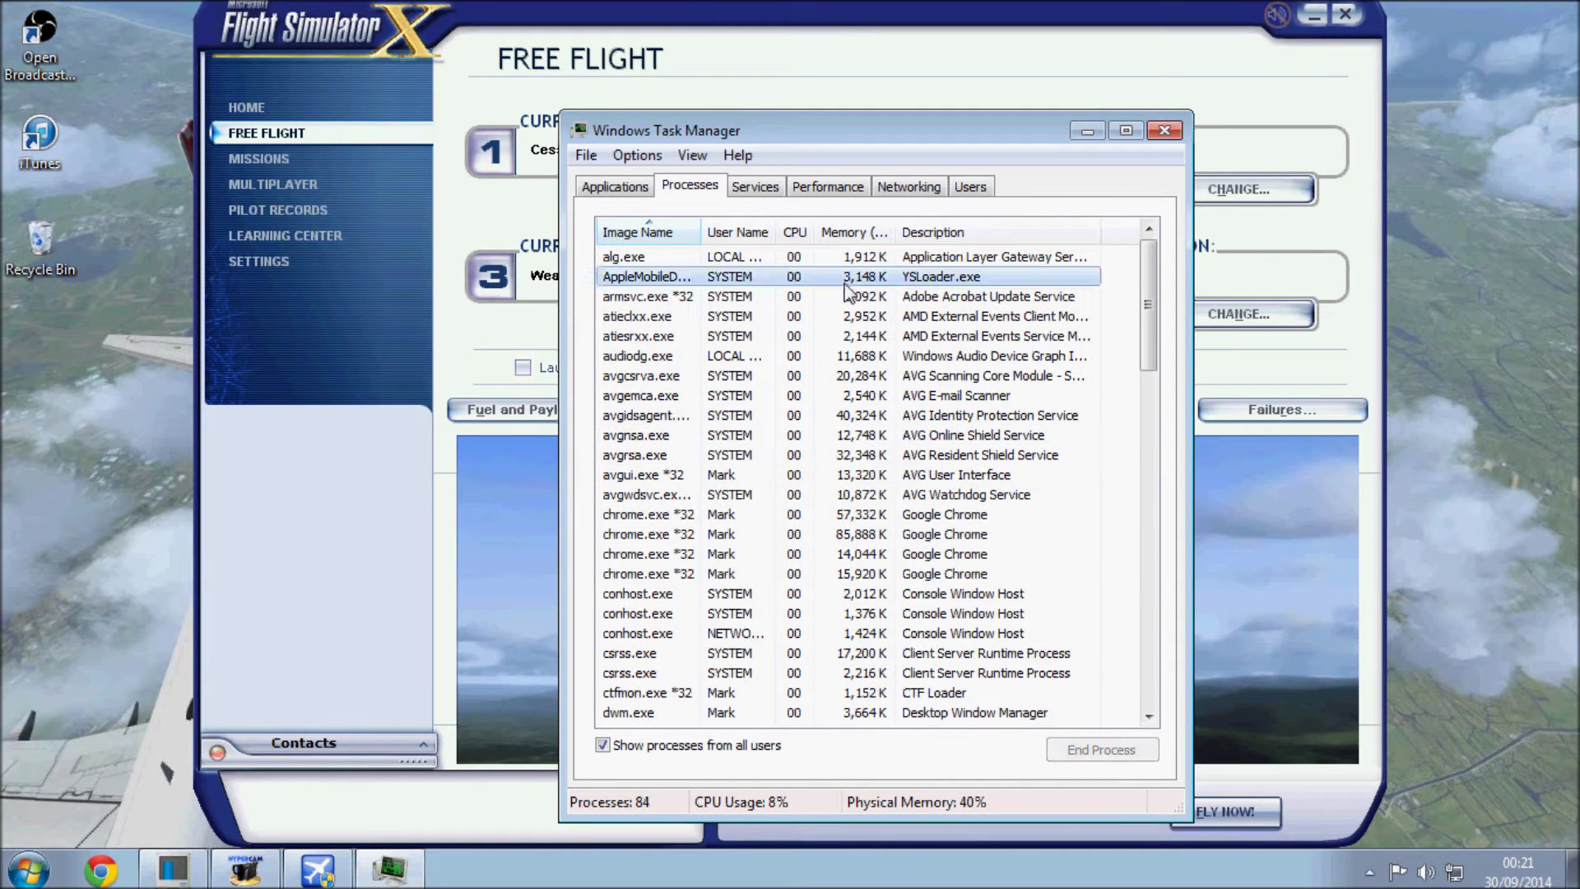
key(Delete)
key(Return)
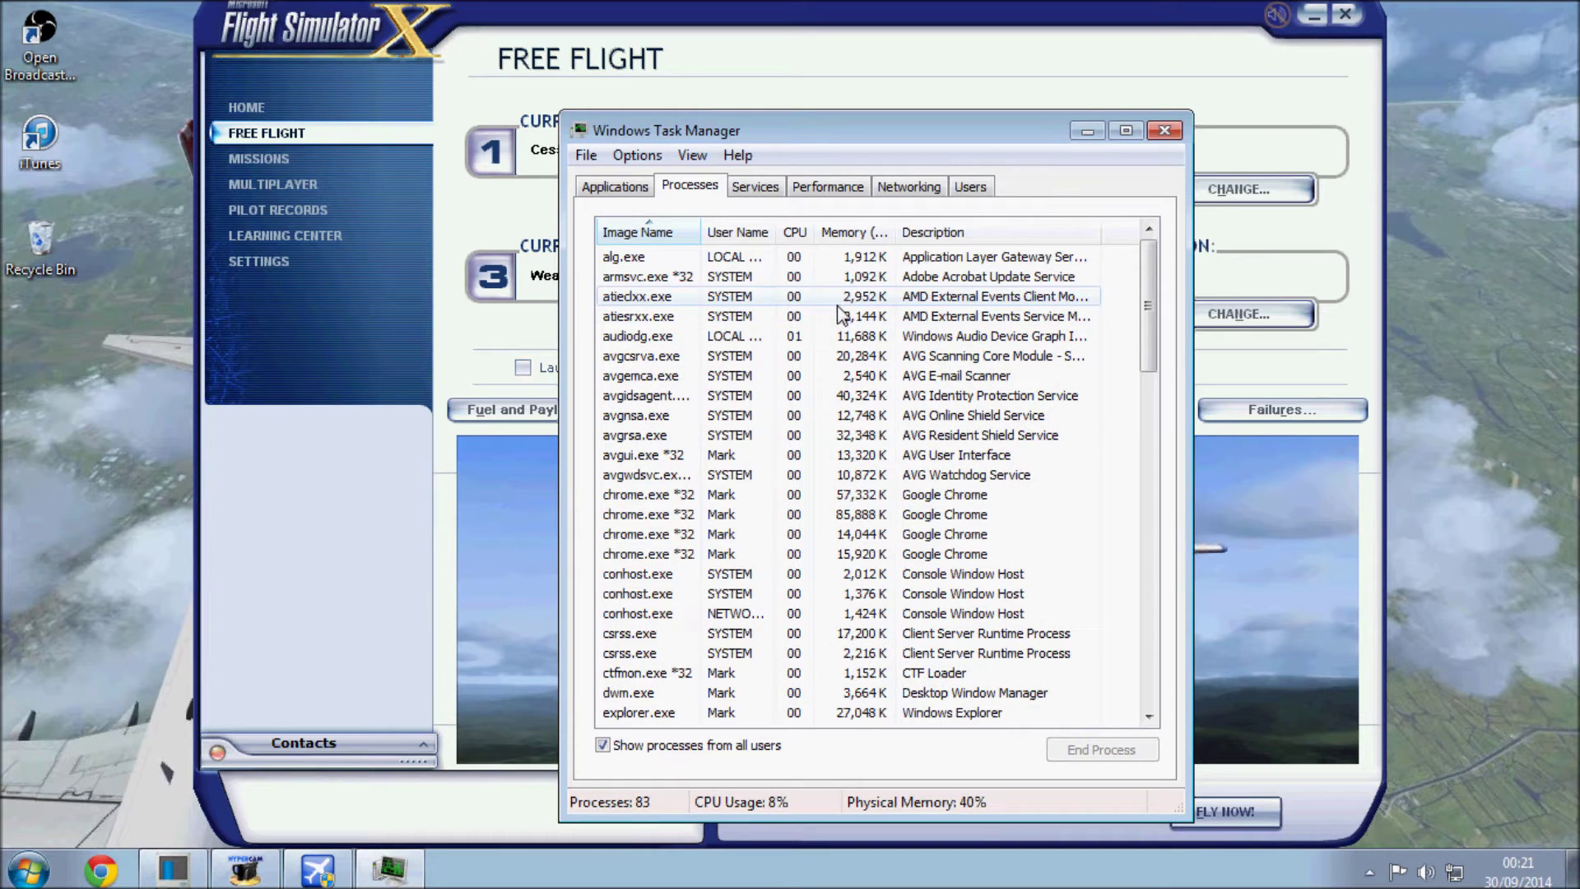
click(839, 301)
key(Delete)
key(Escape)
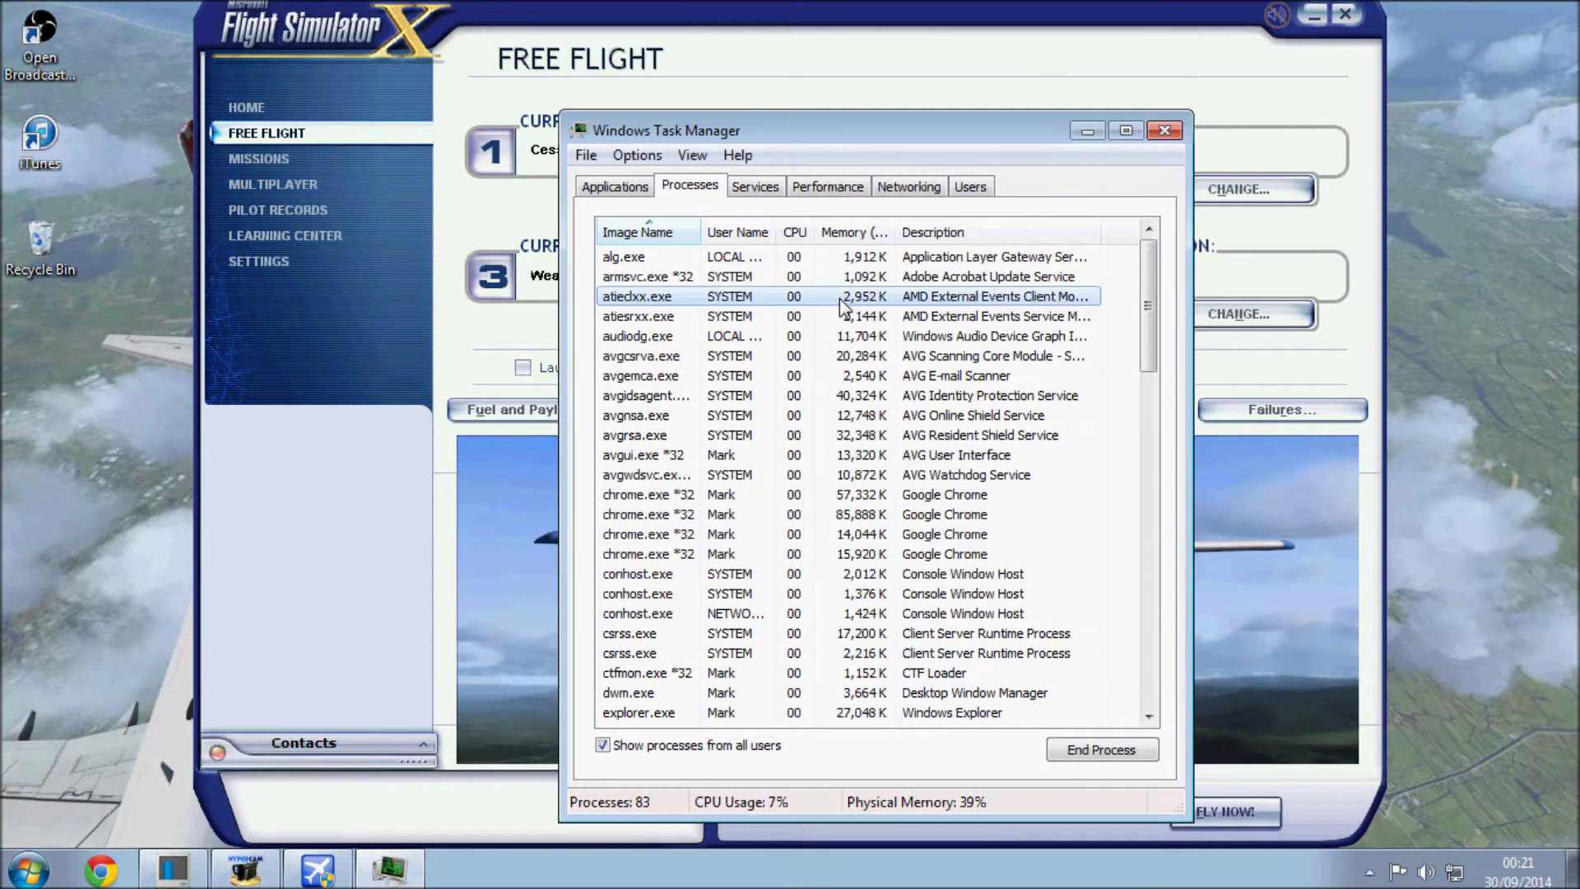
key(Delete)
key(Escape)
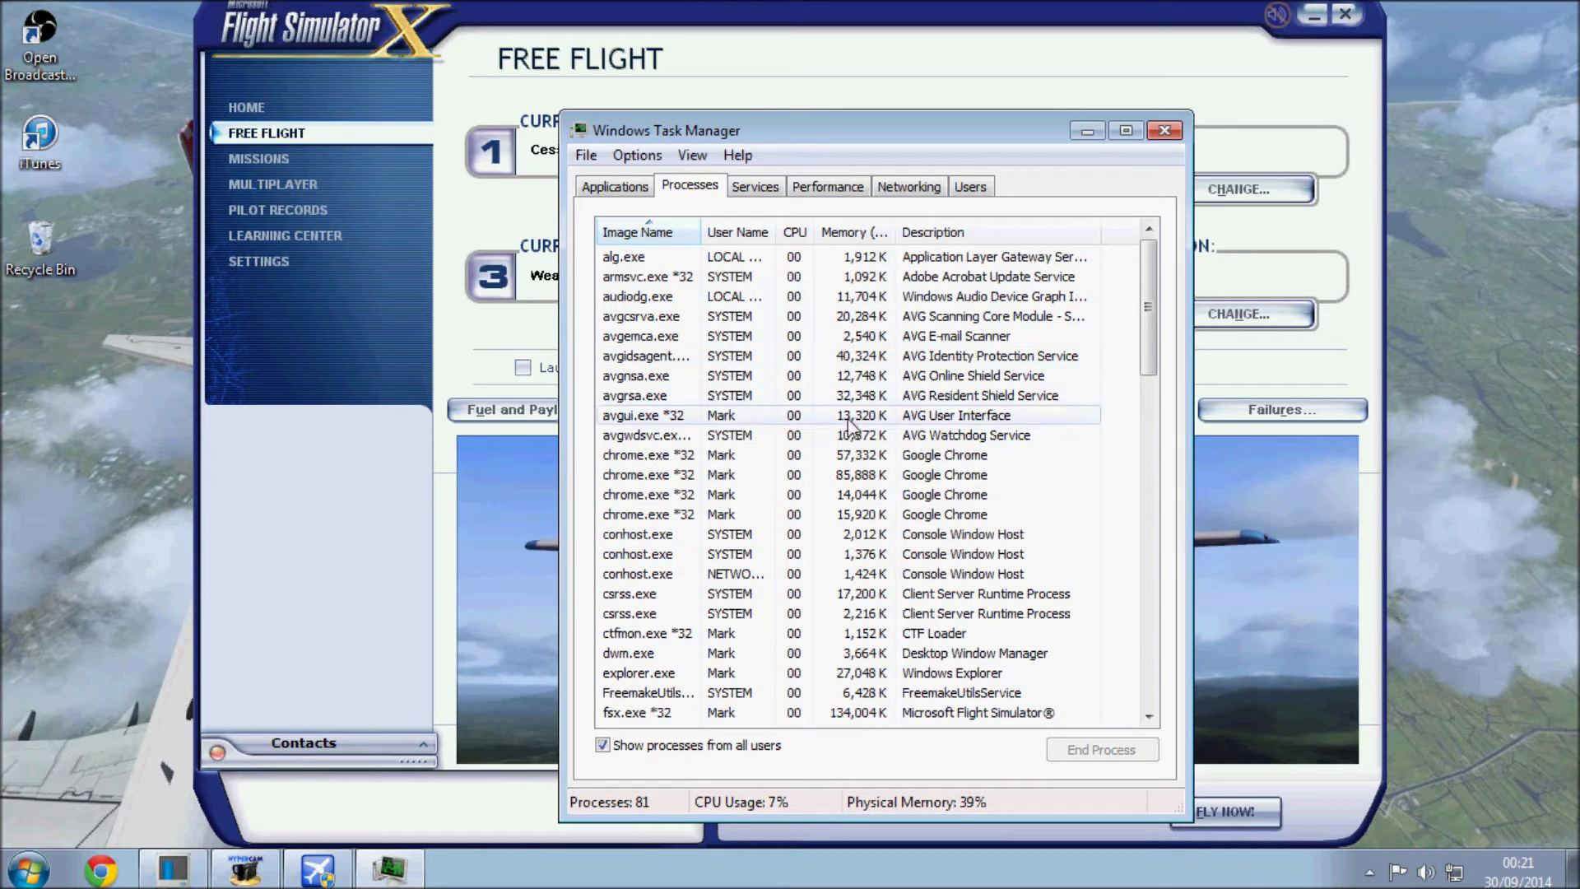
End the Google Chrome processes and select FreemakeUtilsService.
click(842, 464)
key(Delete)
key(Return)
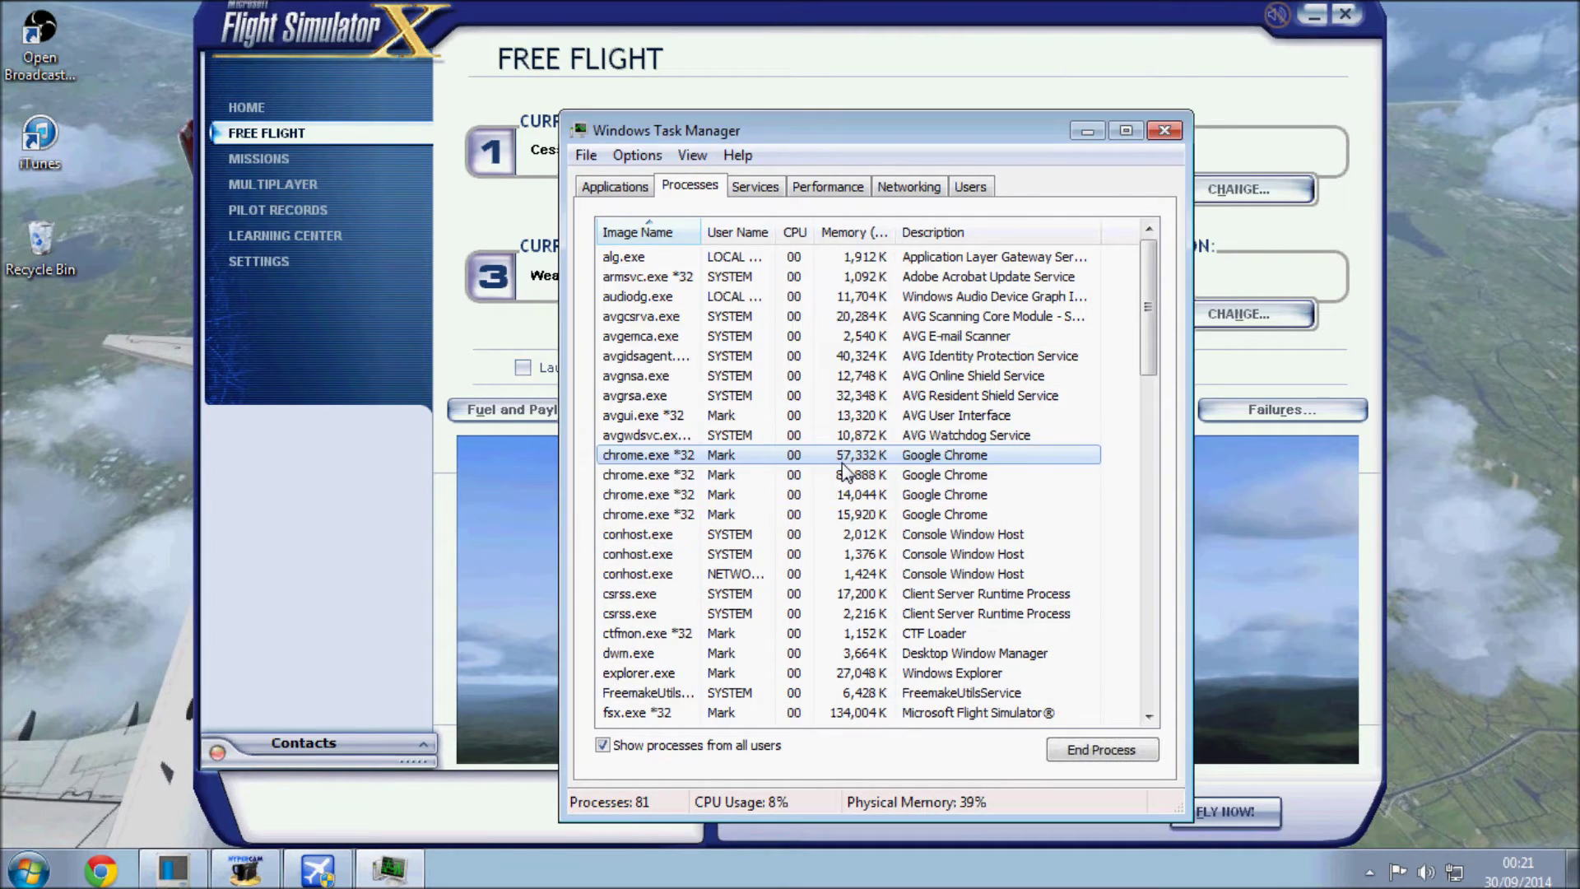
scroll(846, 575, down, 1)
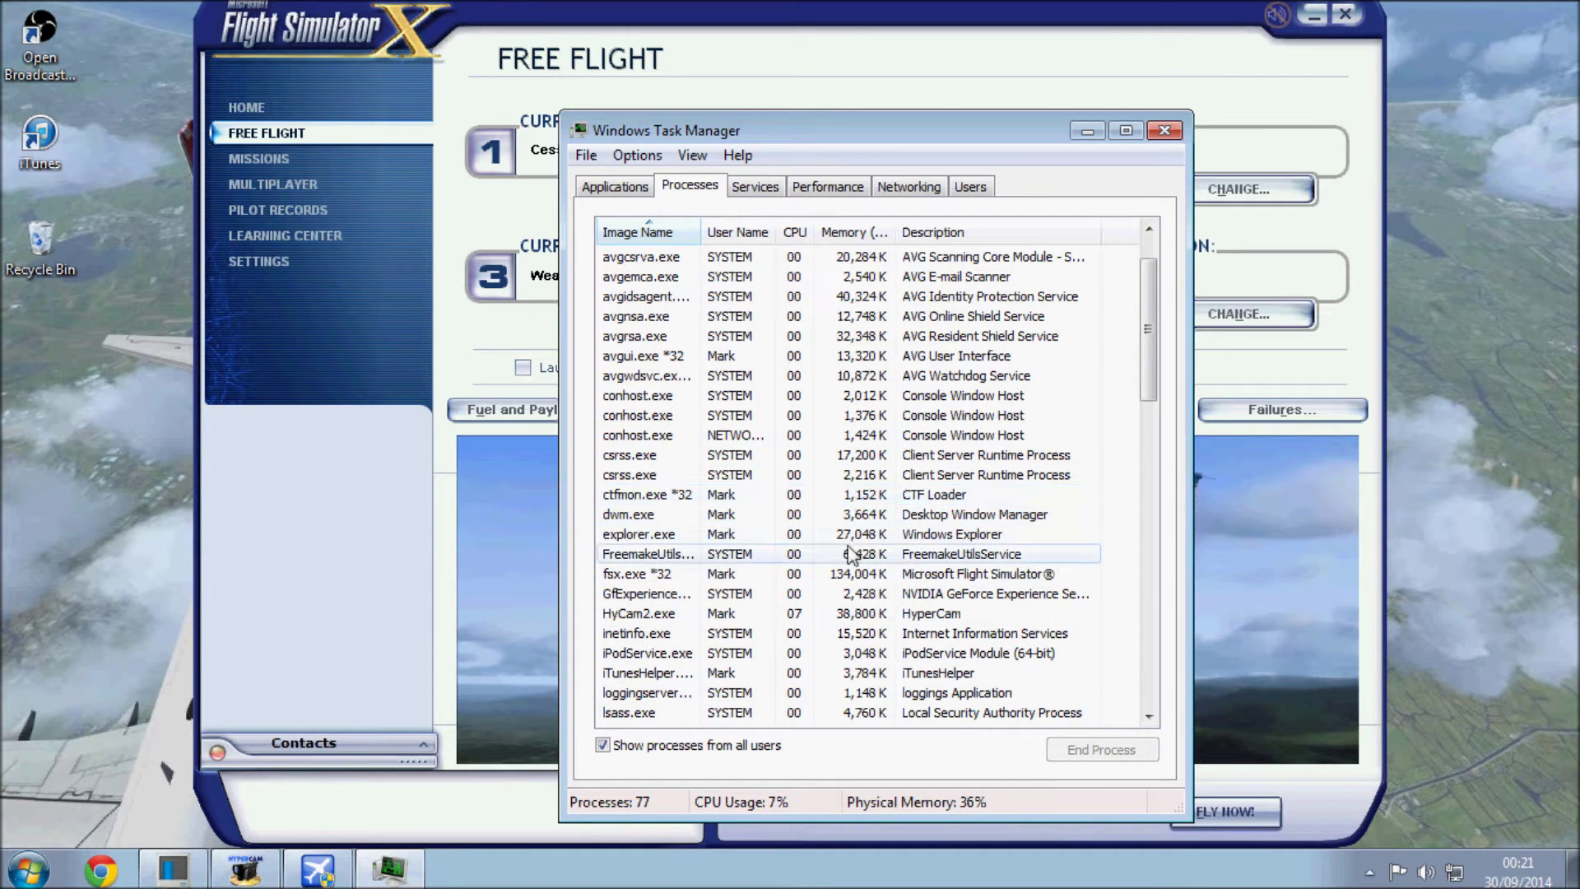
click(850, 555)
key(Delete)
key(Return)
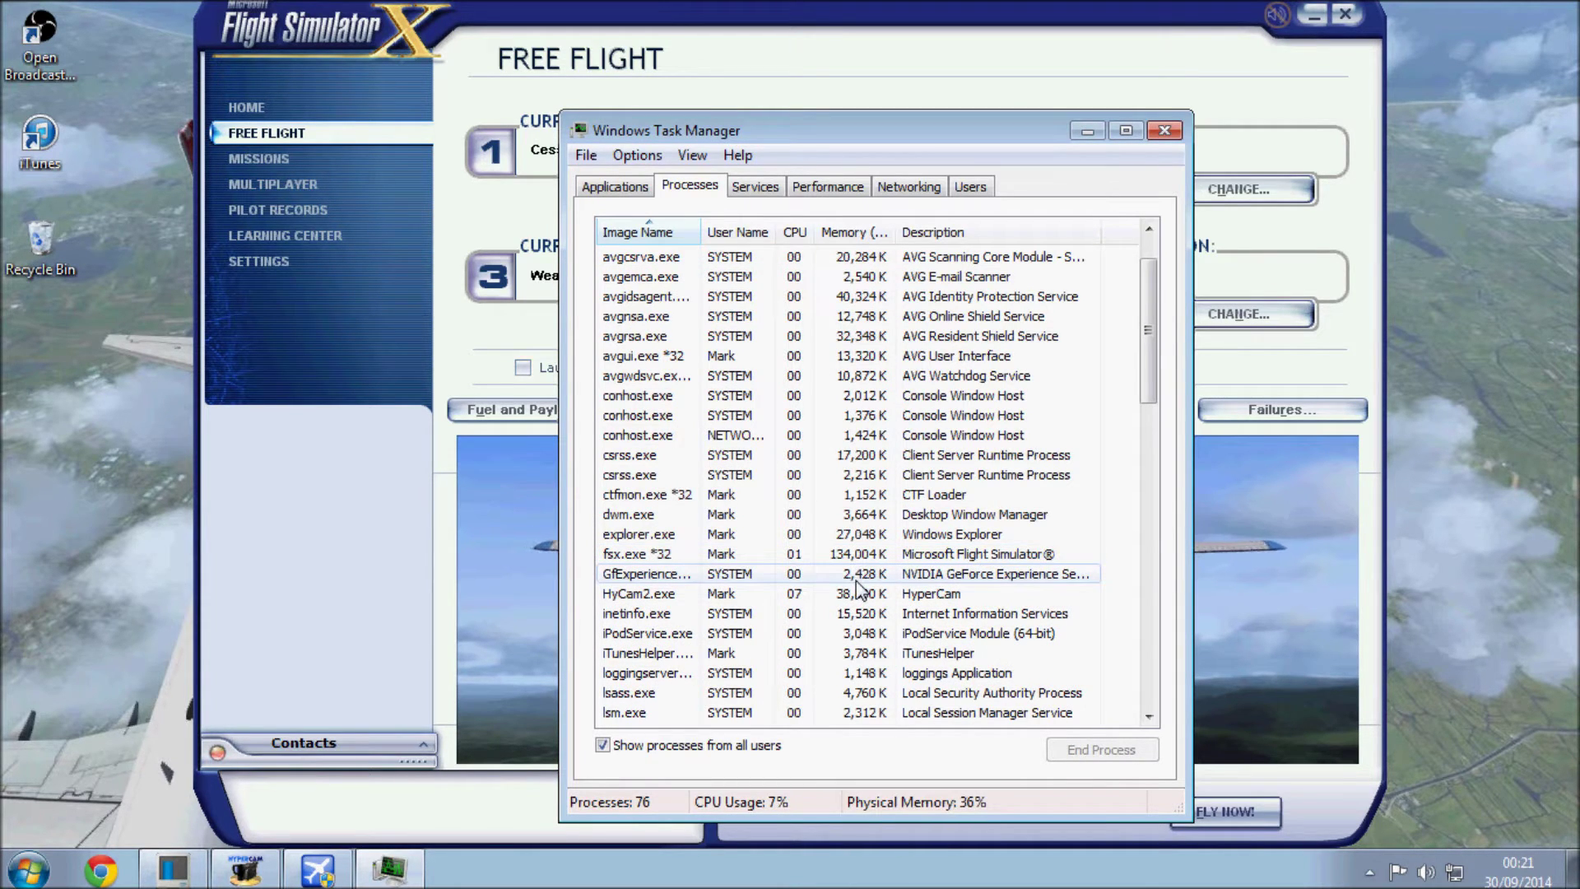
click(868, 633)
key(Delete)
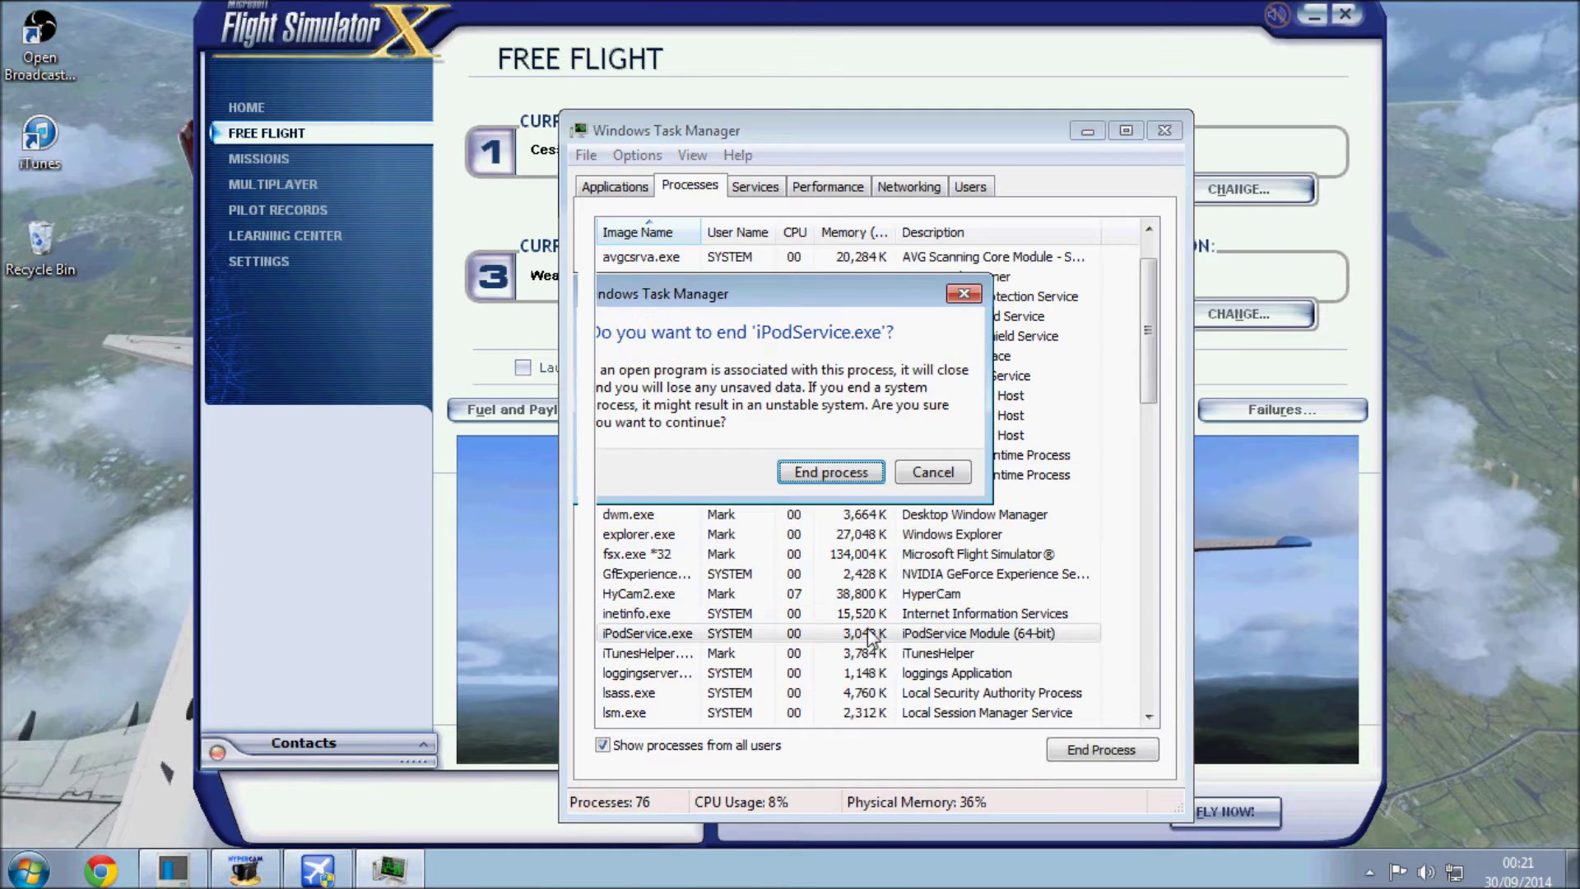
key(Return)
click(869, 634)
key(Delete)
key(Return)
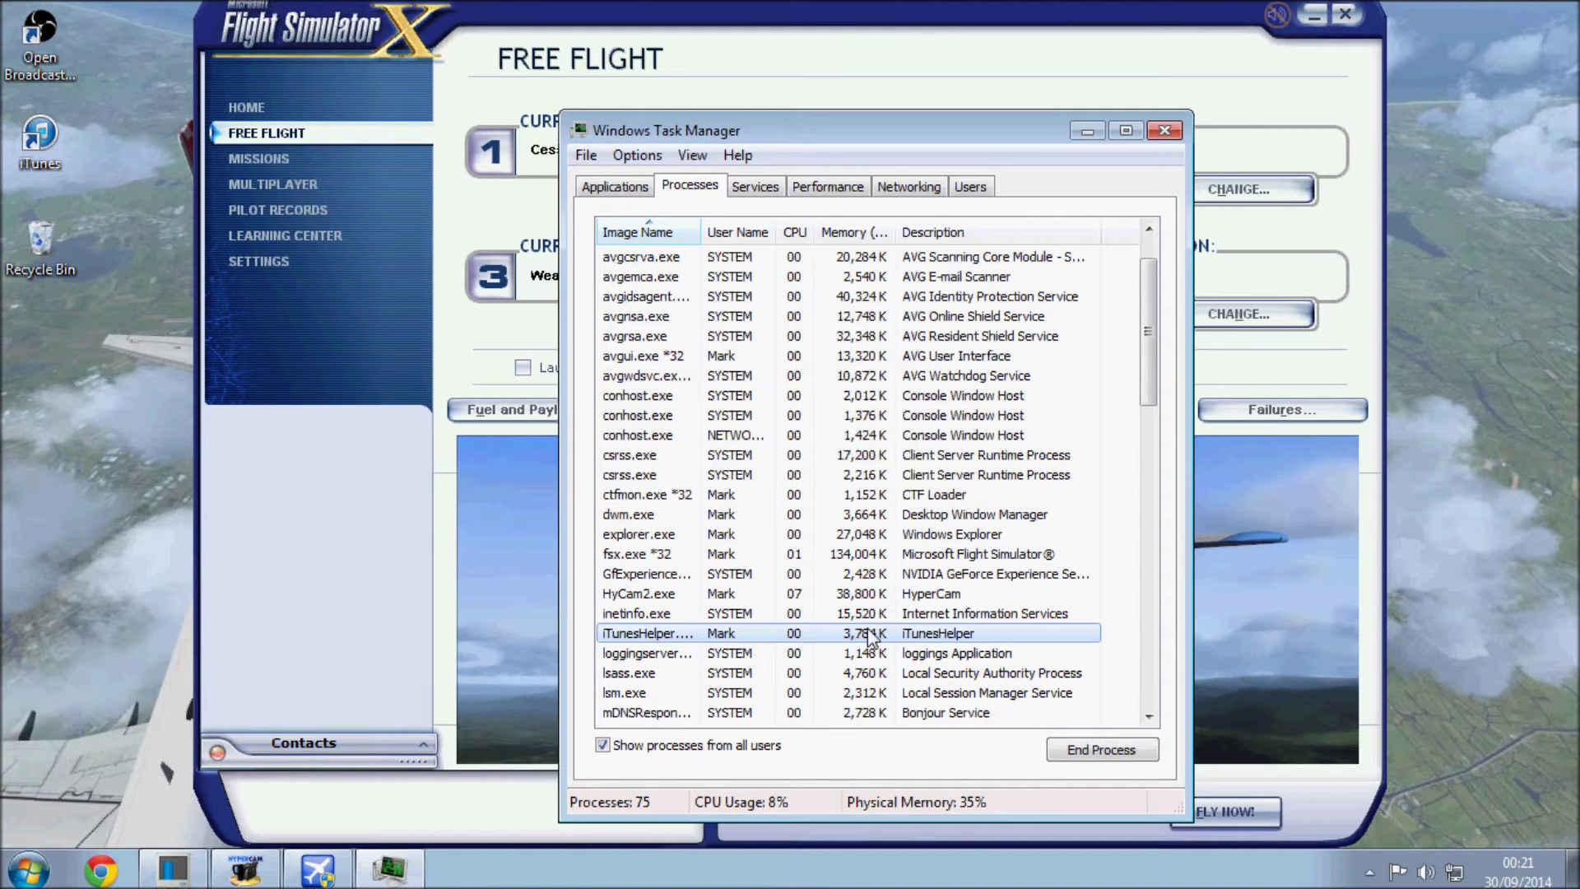
scroll(870, 638, down, 1)
click(870, 636)
key(Delete)
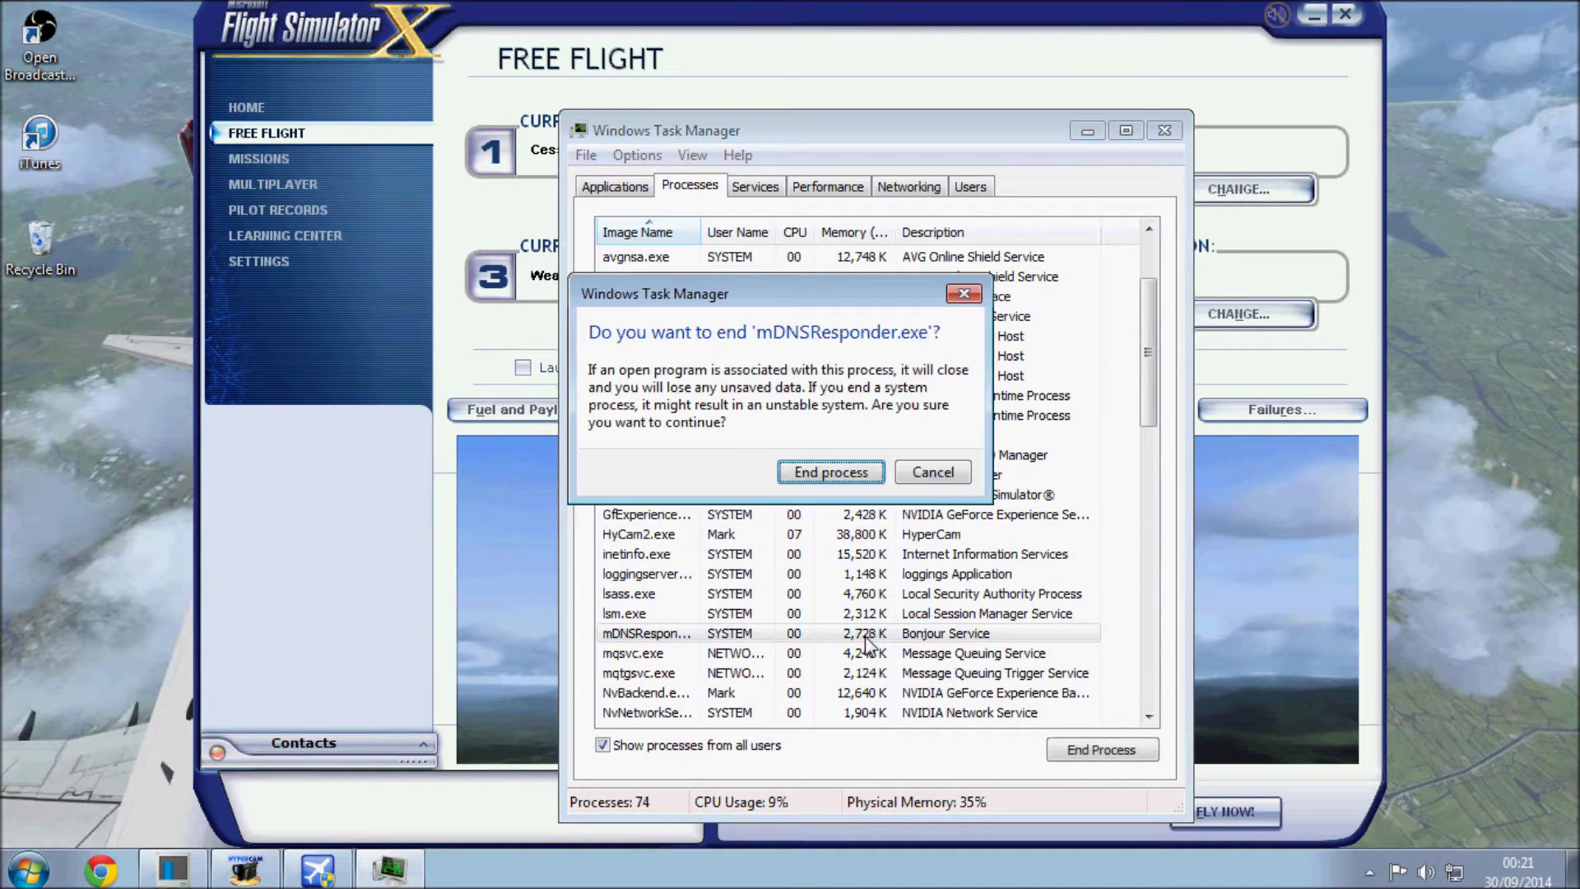
key(Return)
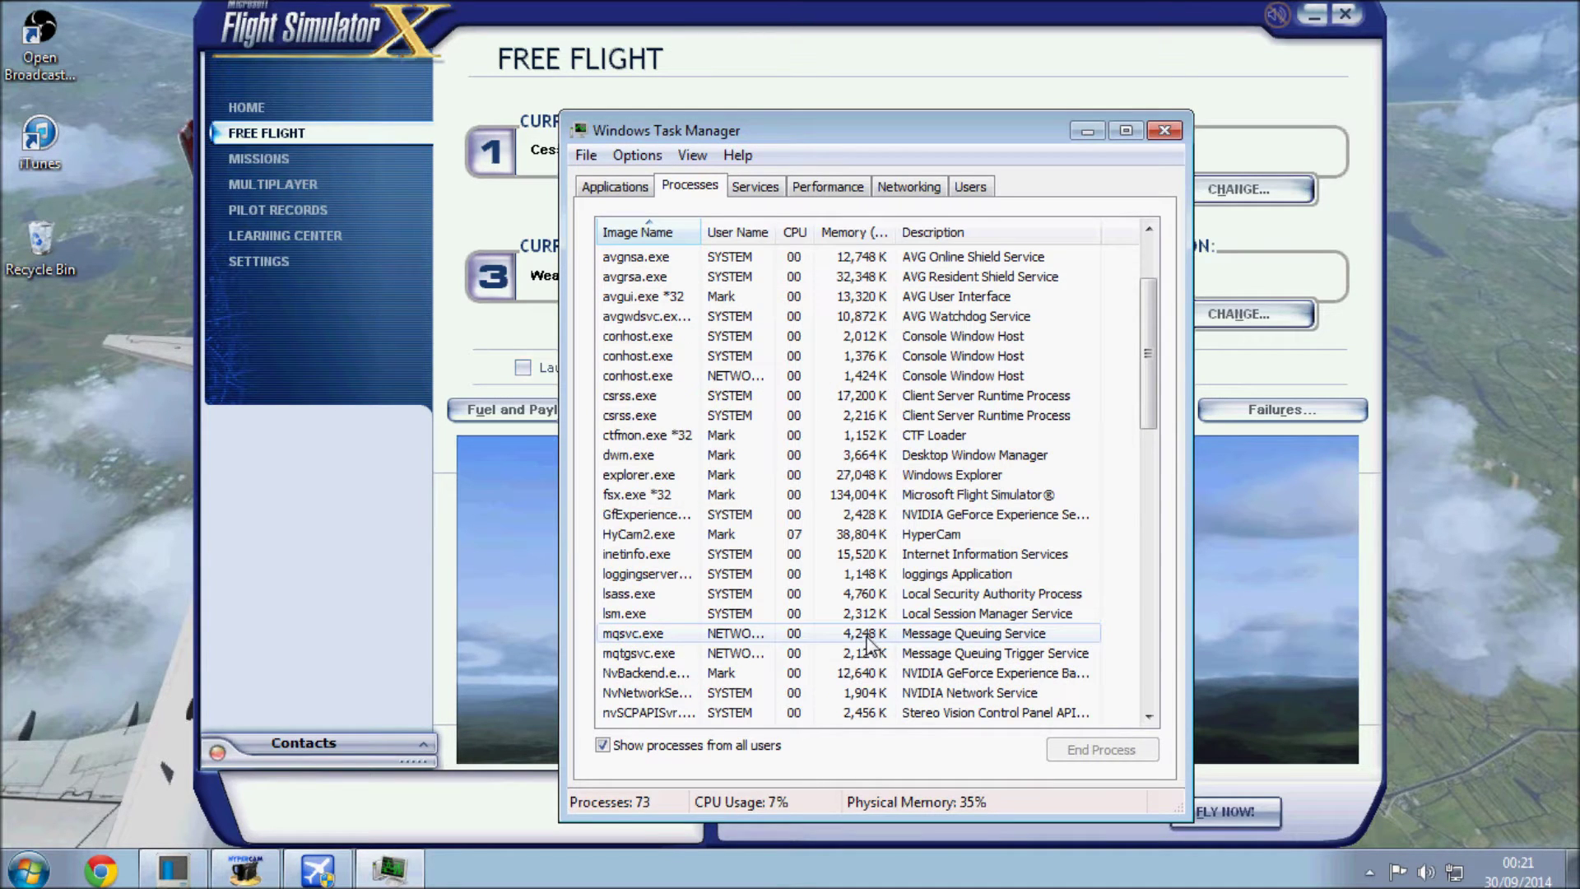
scroll(868, 642, down, 3)
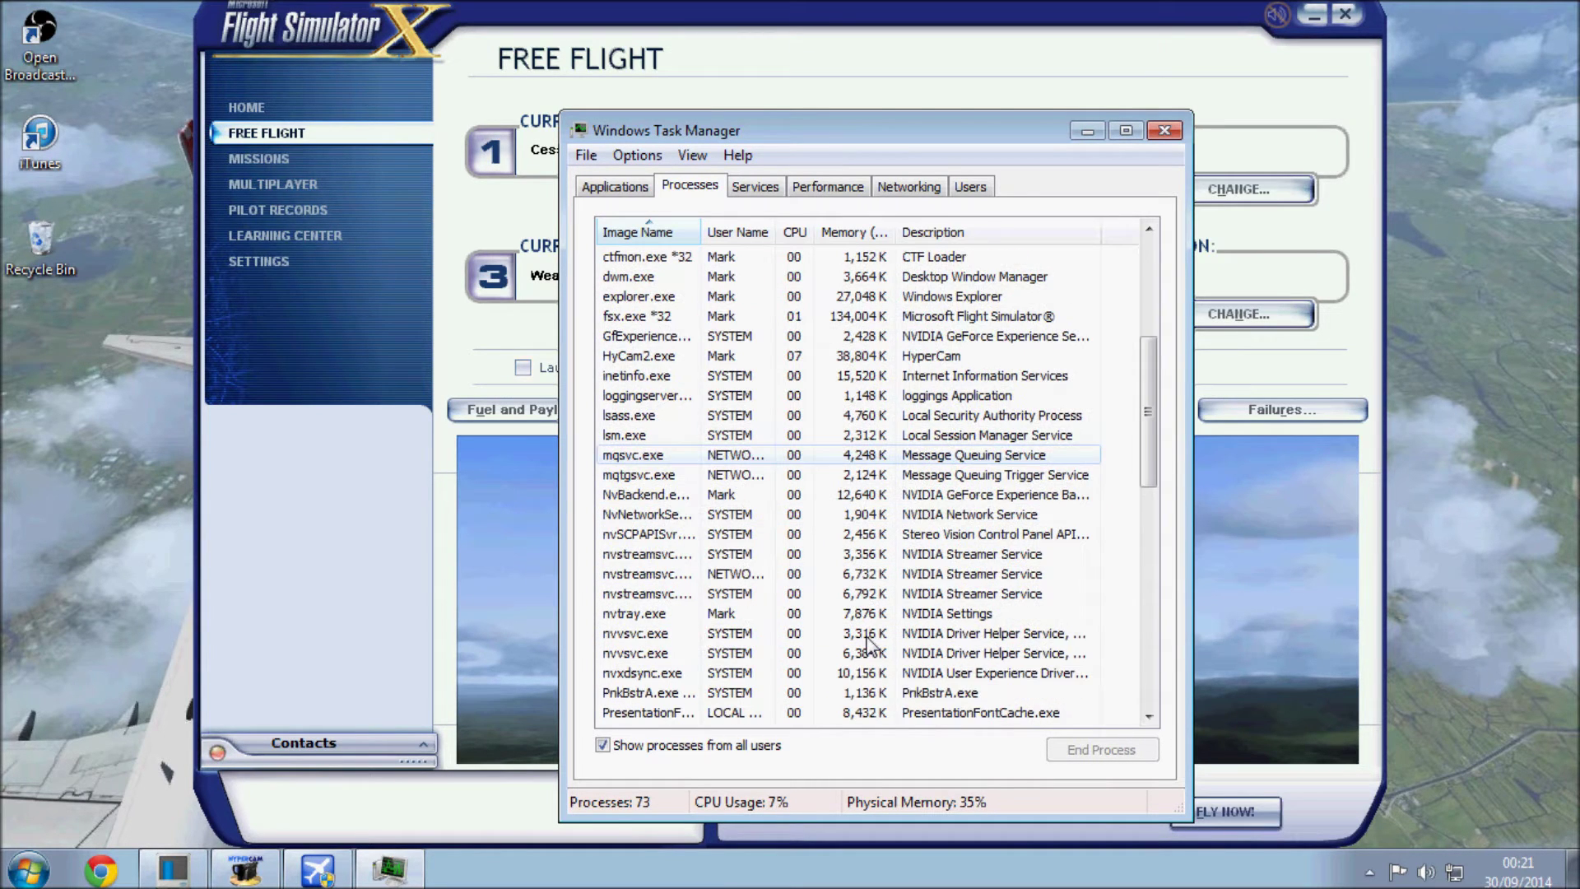
click(878, 691)
key(Delete)
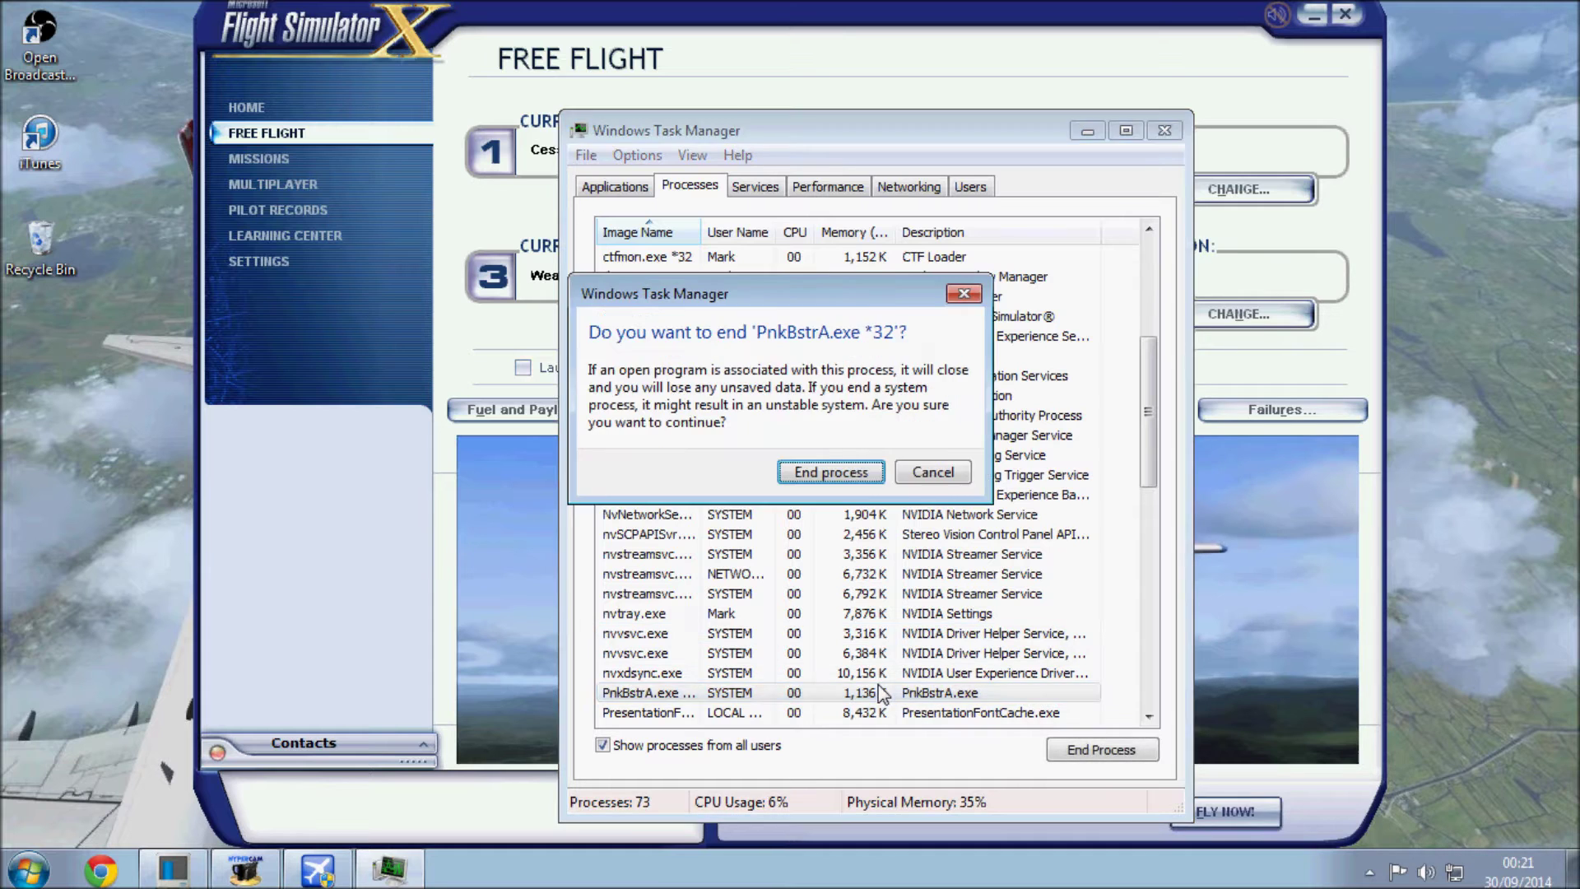
key(Return)
scroll(872, 641, down, 3)
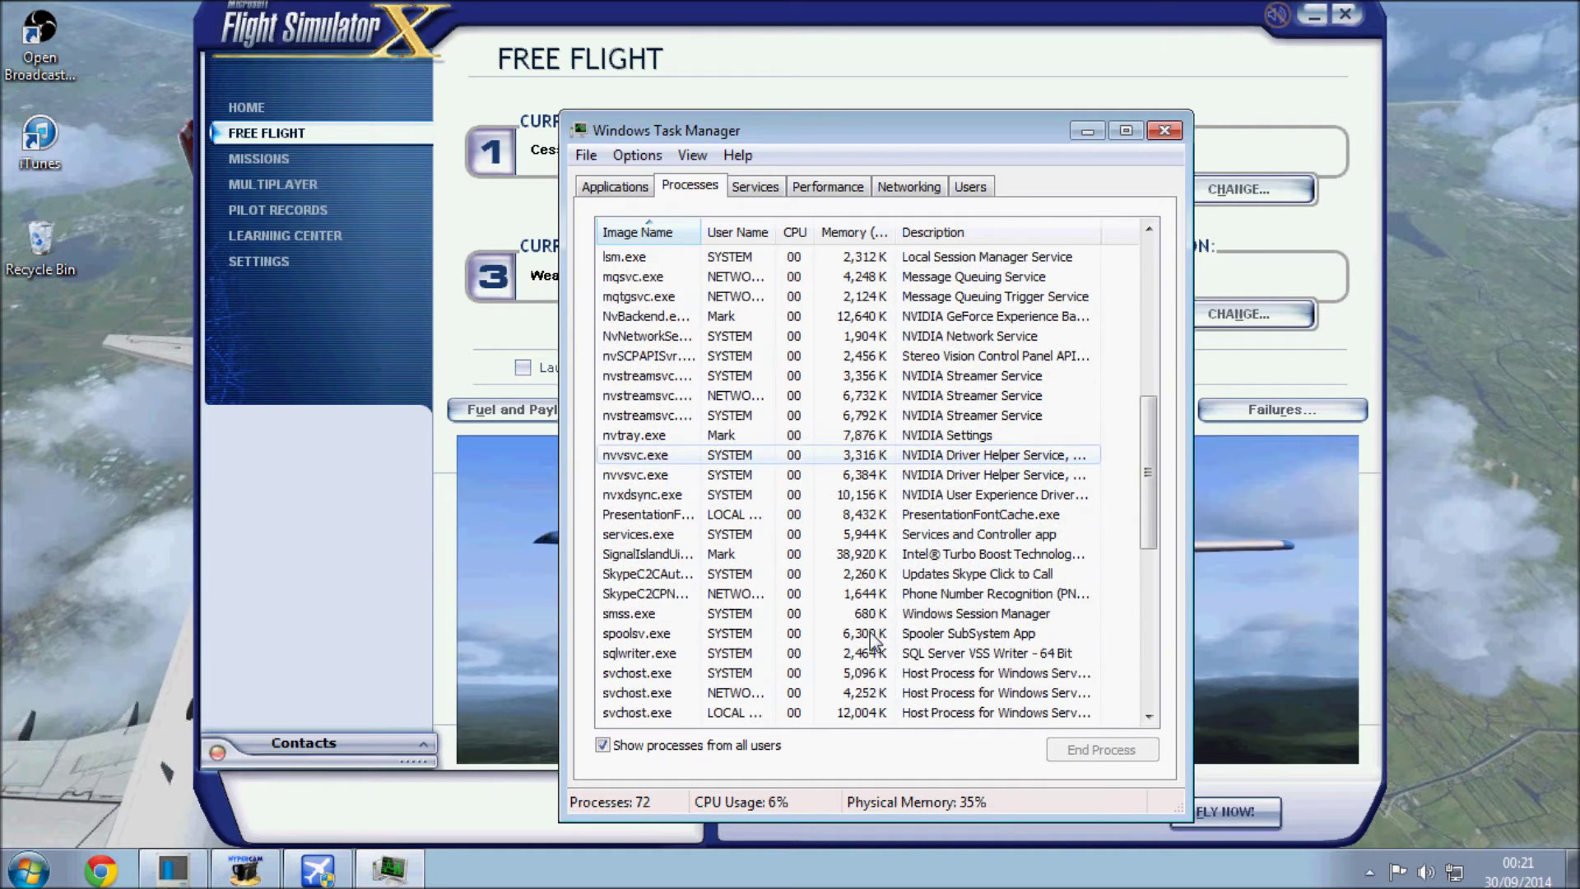
click(909, 574)
key(Delete)
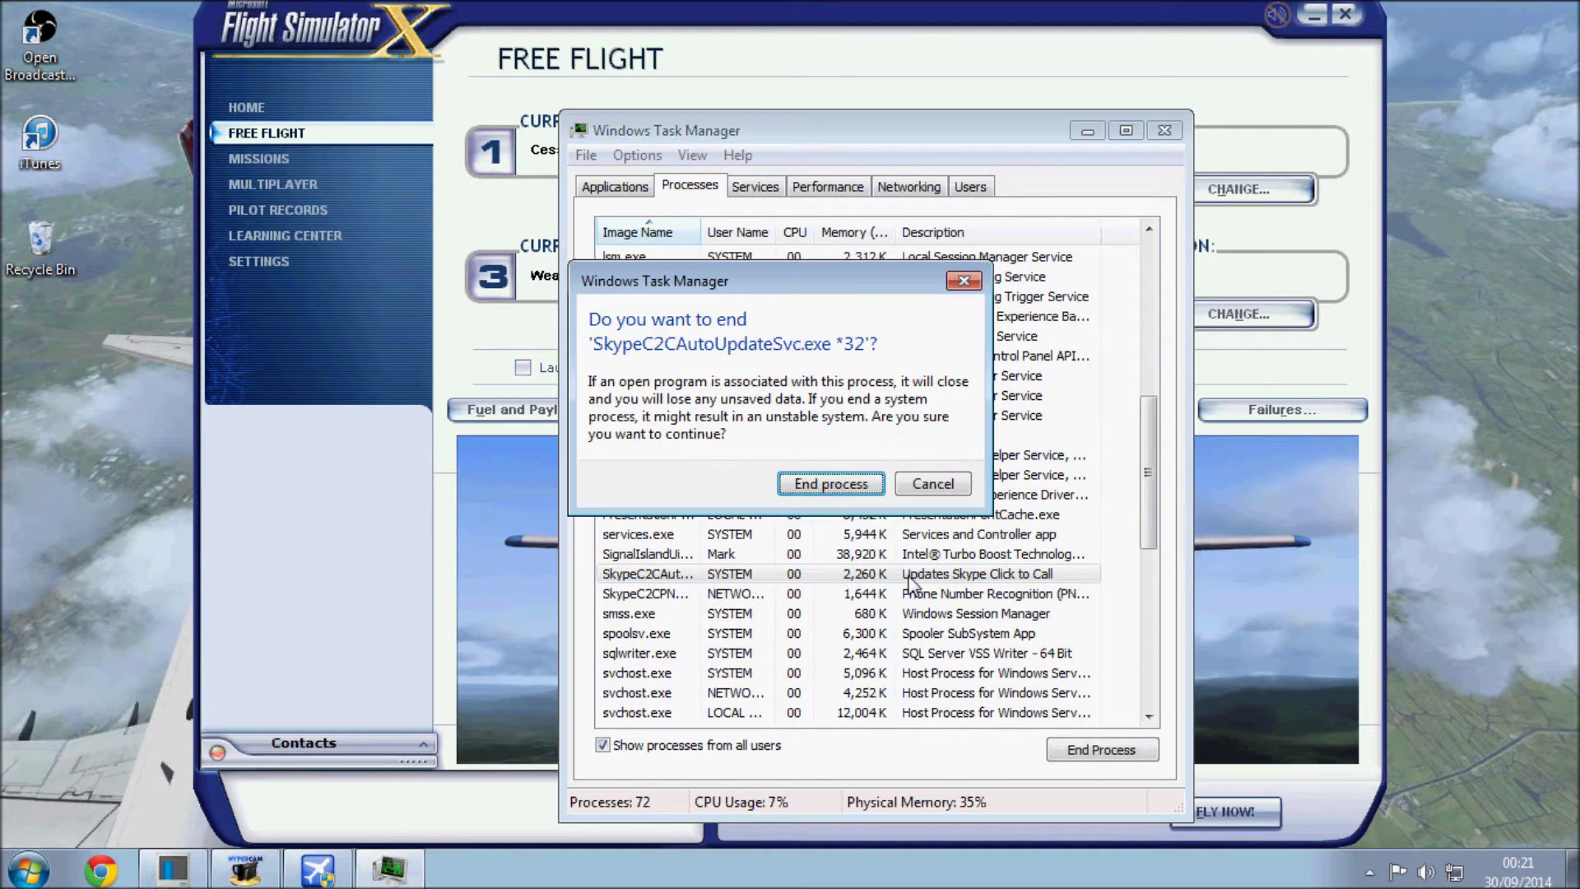
key(Return)
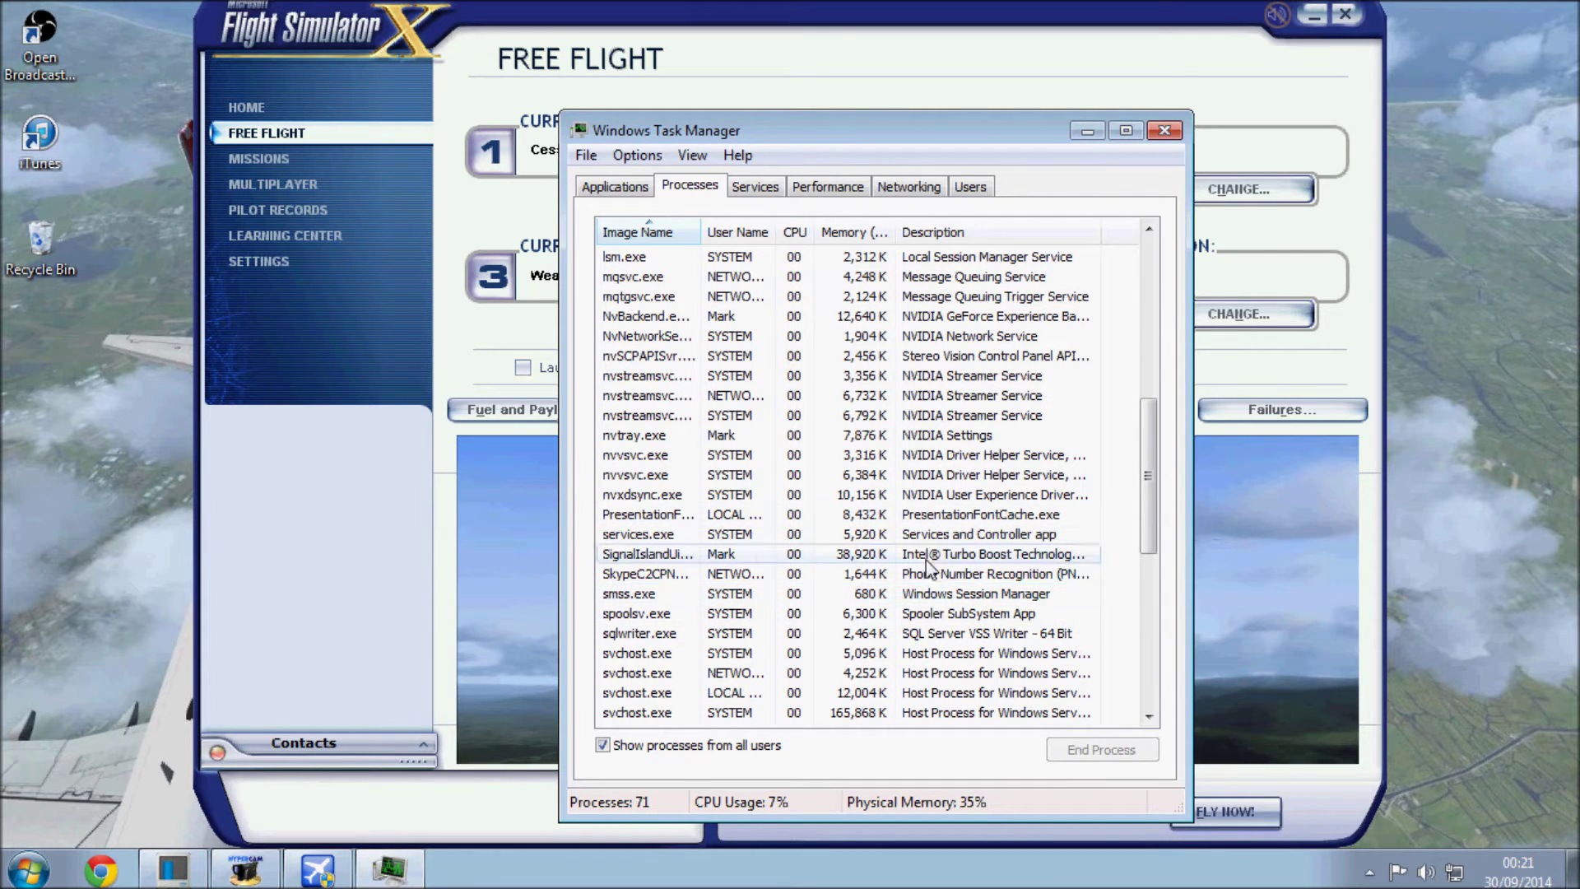
scroll(954, 543, down, 5)
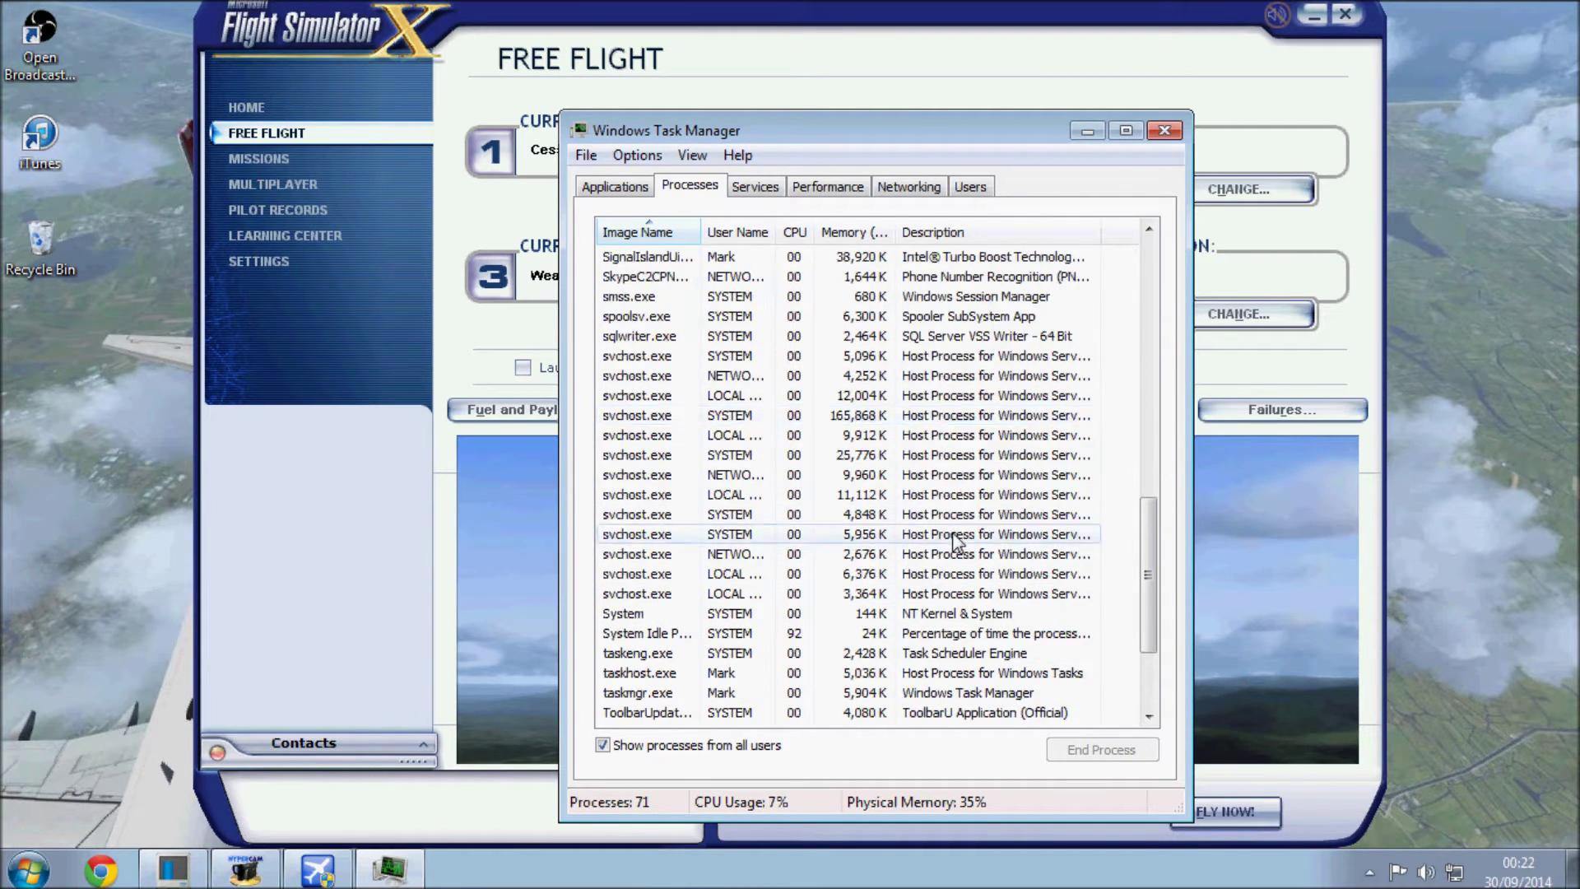
scroll(954, 543, down, 3)
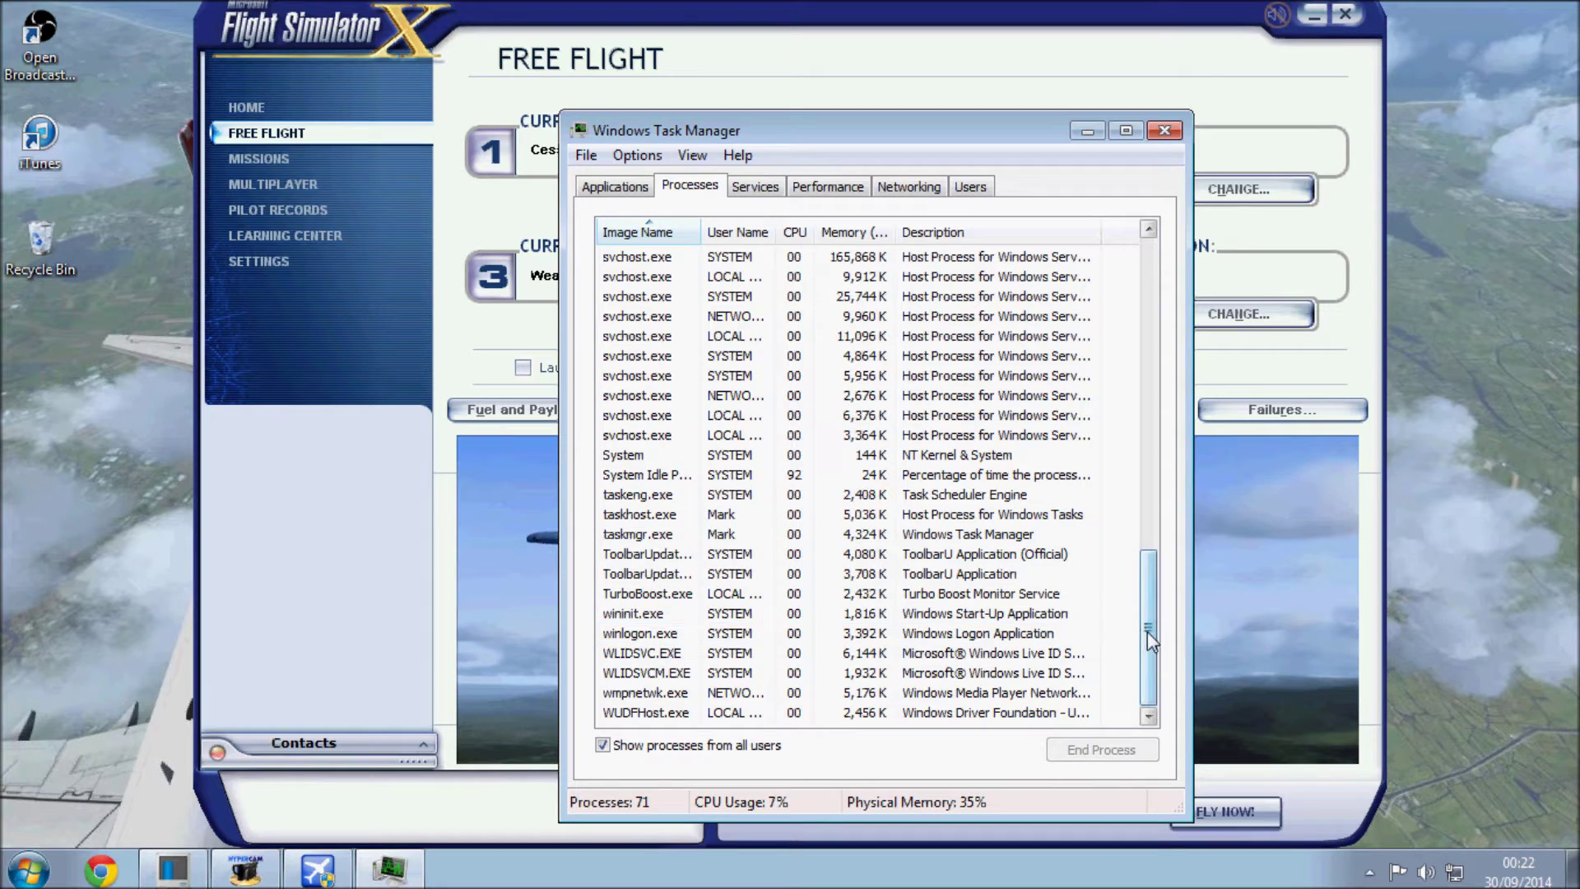
drag(1149, 639, 1163, 317)
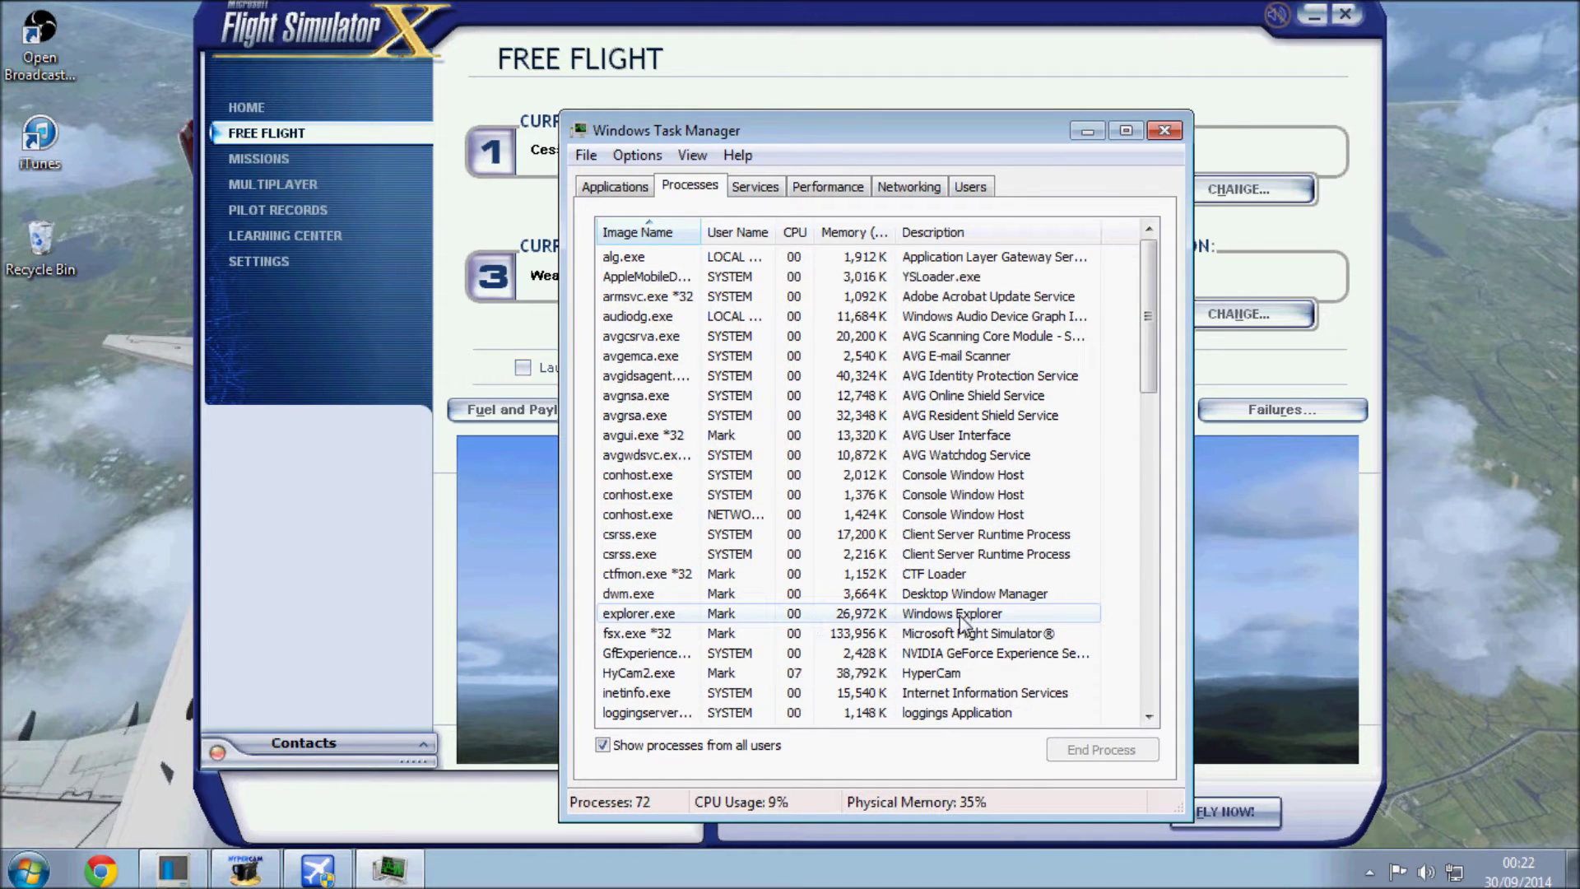
Set the fsx.exe *32 process to High priority, confirming the stability warning.
right_click(890, 638)
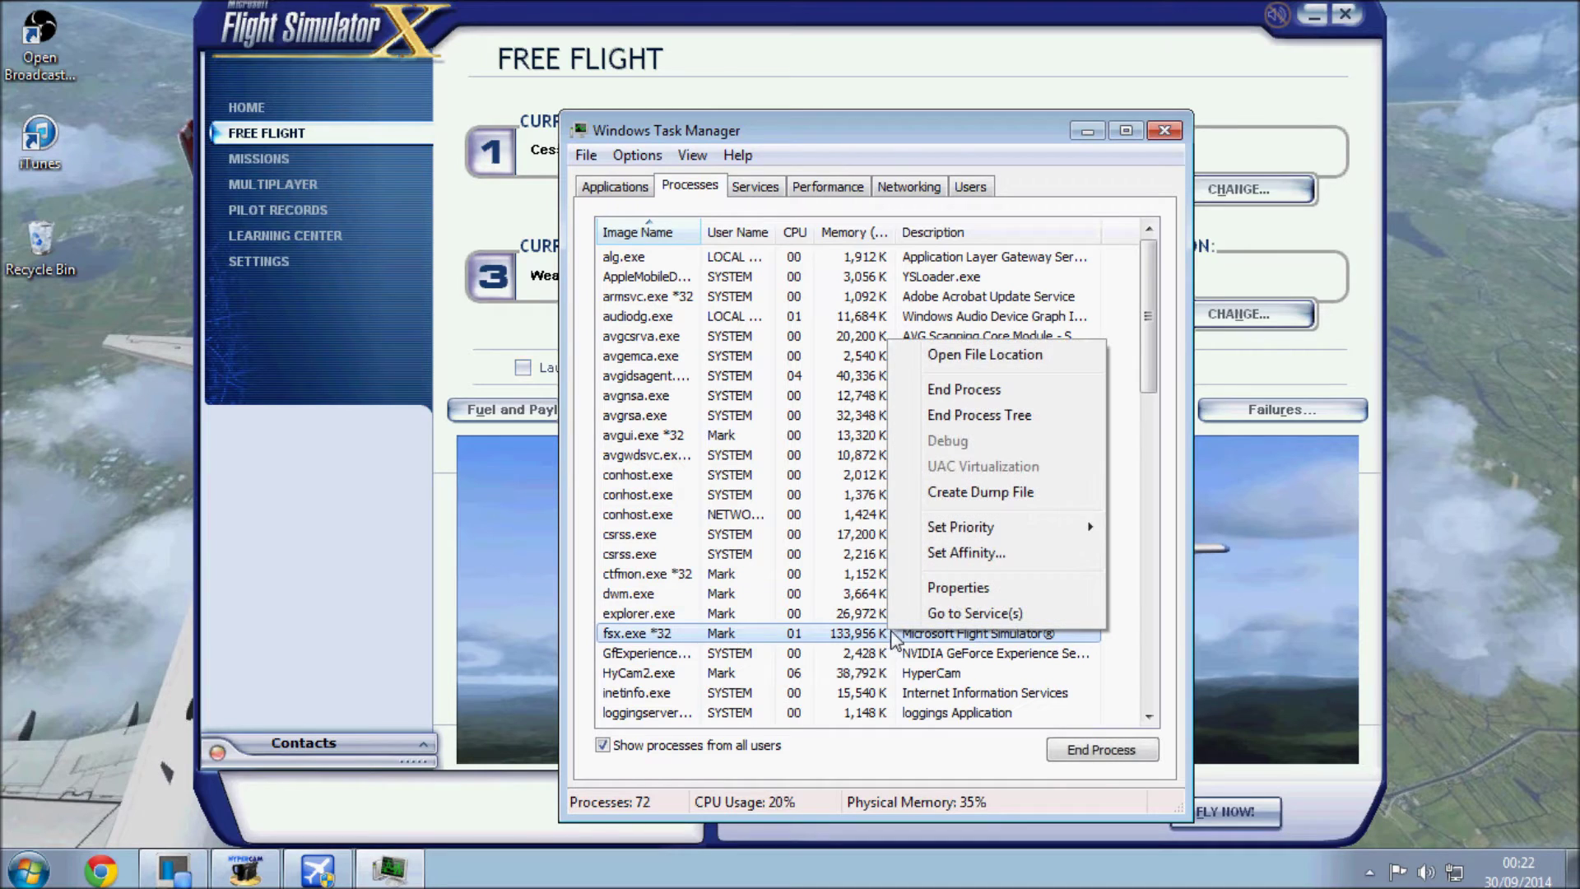
mouse_move(954, 527)
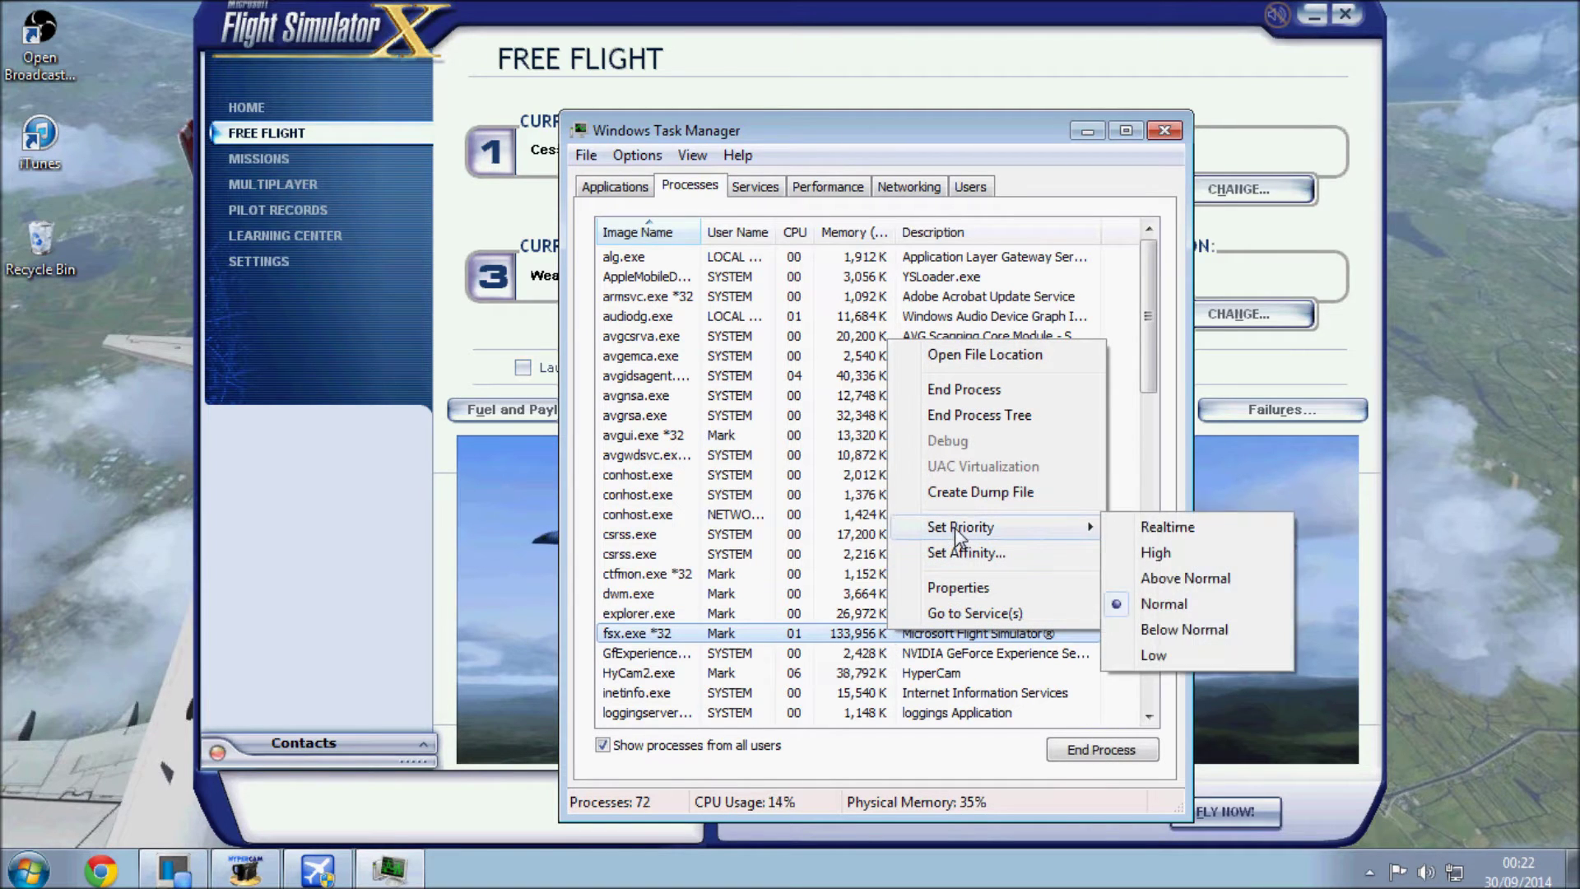
click(1155, 552)
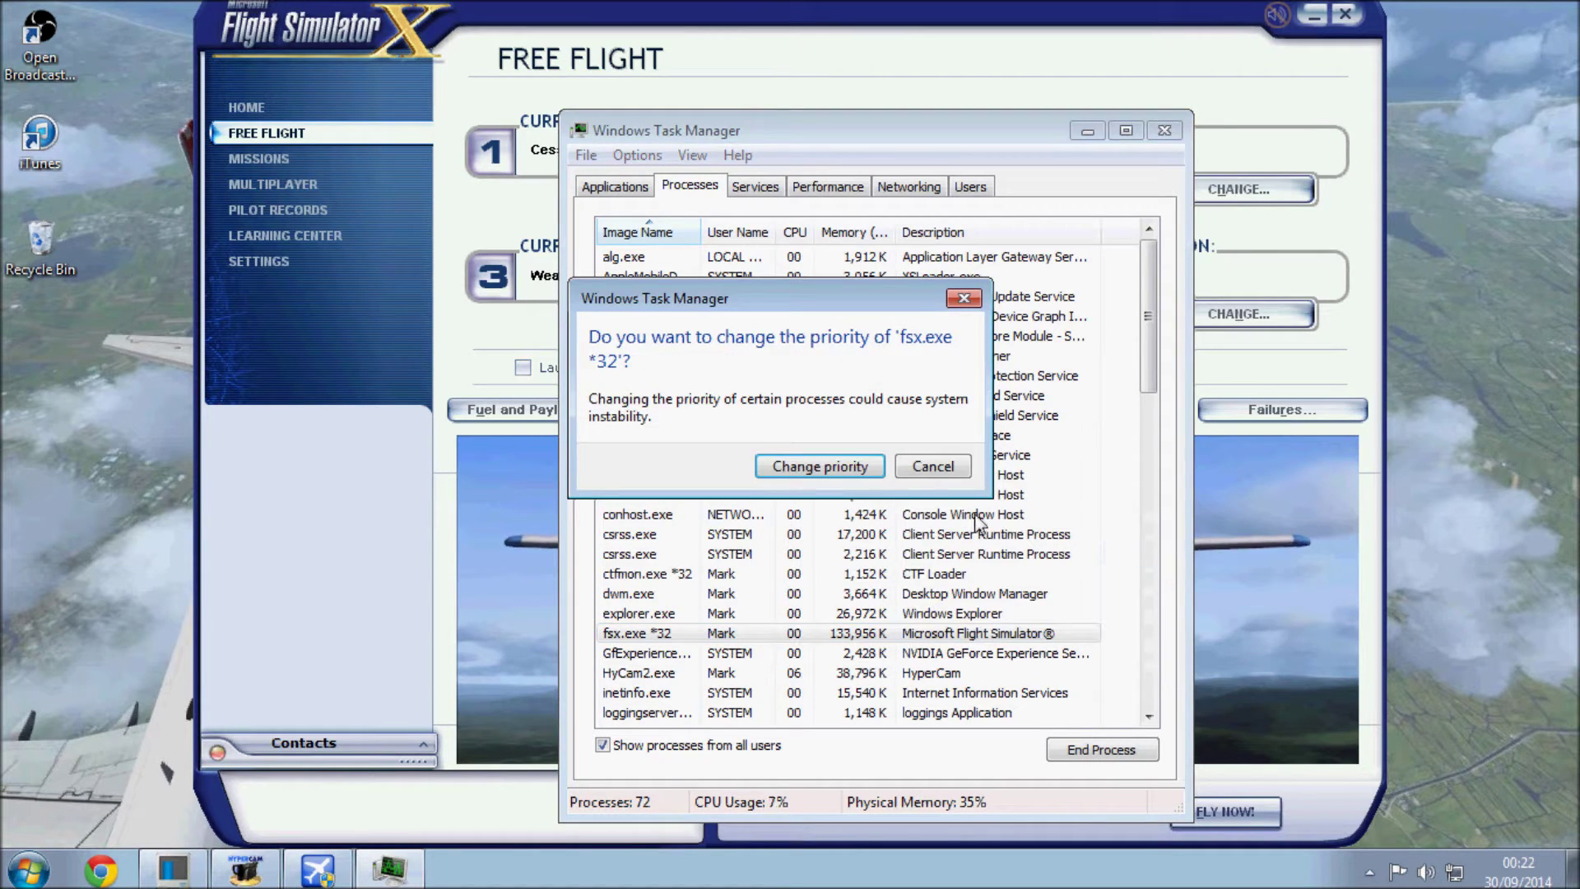
click(848, 471)
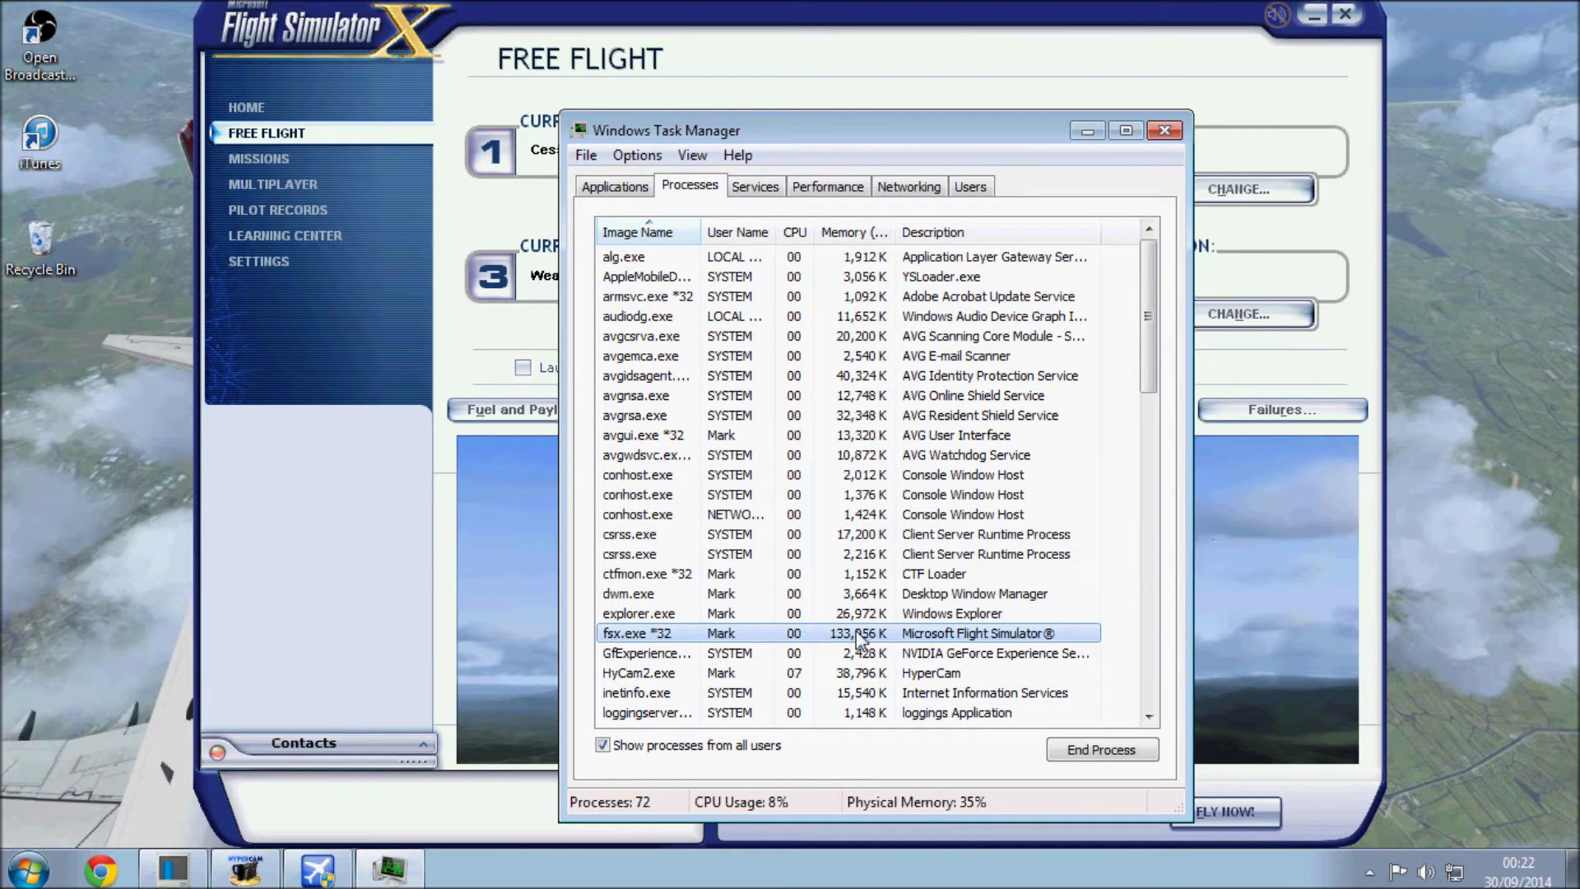
click(695, 280)
End the AppleMobileDeviceService process tree.
right_click(695, 280)
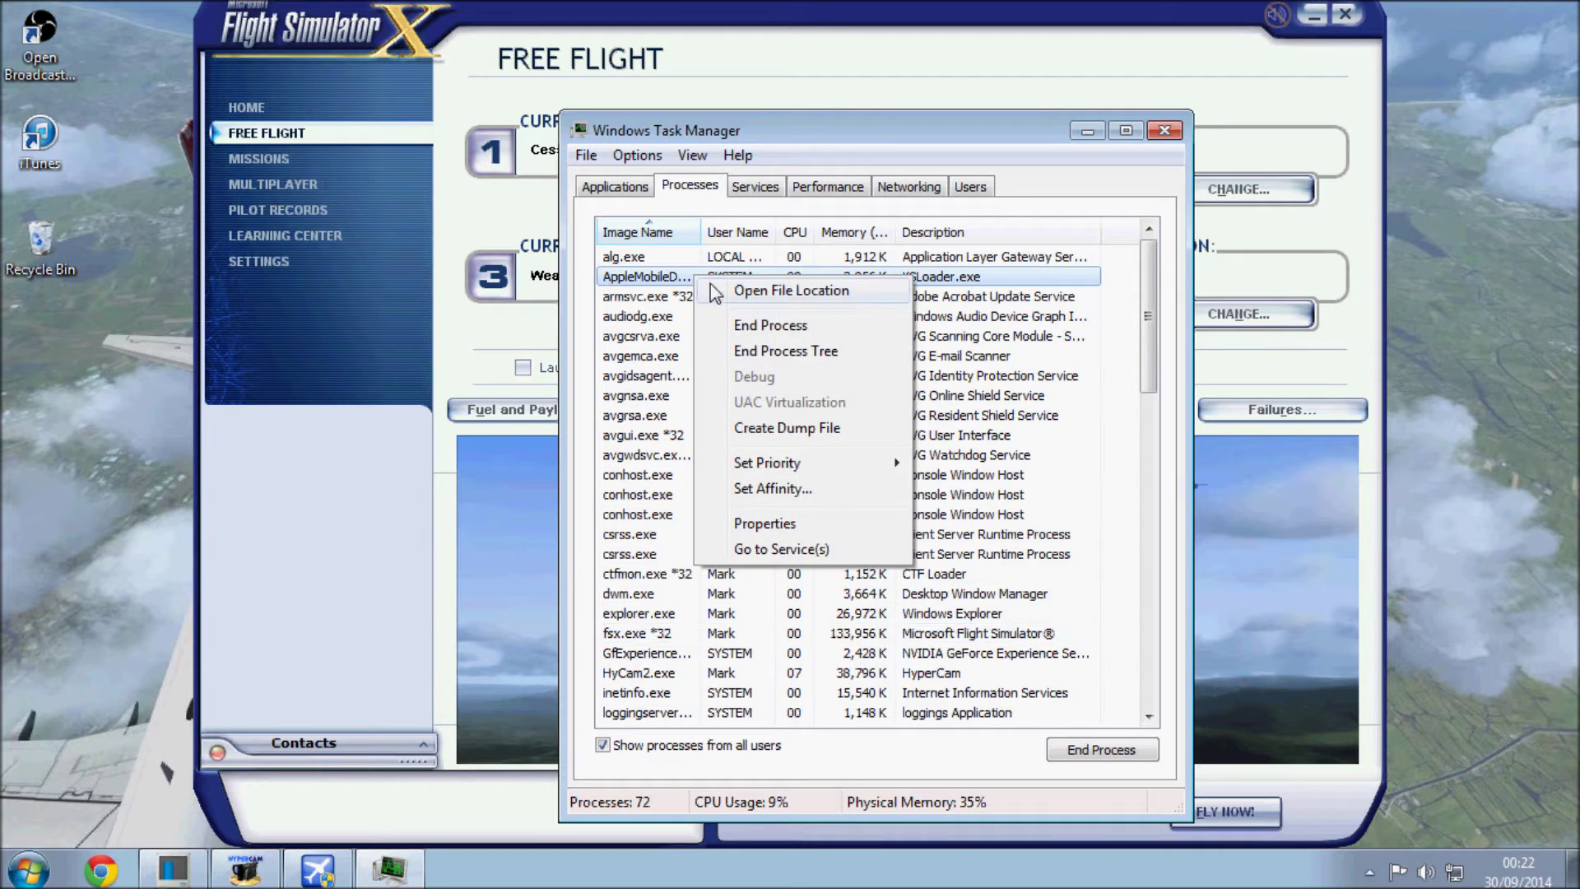
click(788, 354)
click(817, 484)
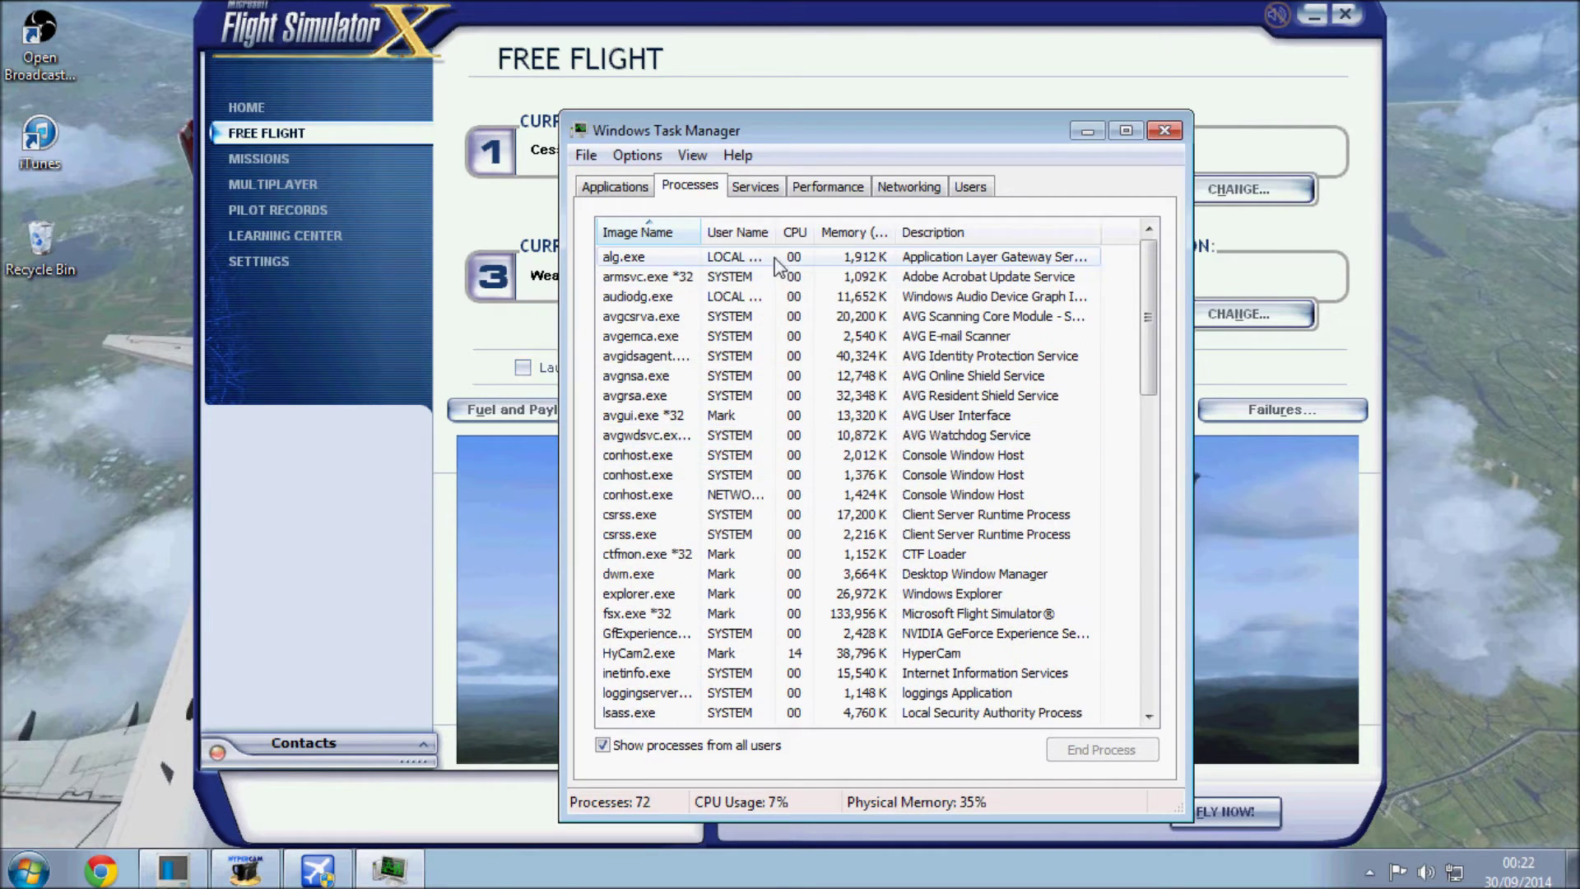
drag(1148, 279, 1160, 479)
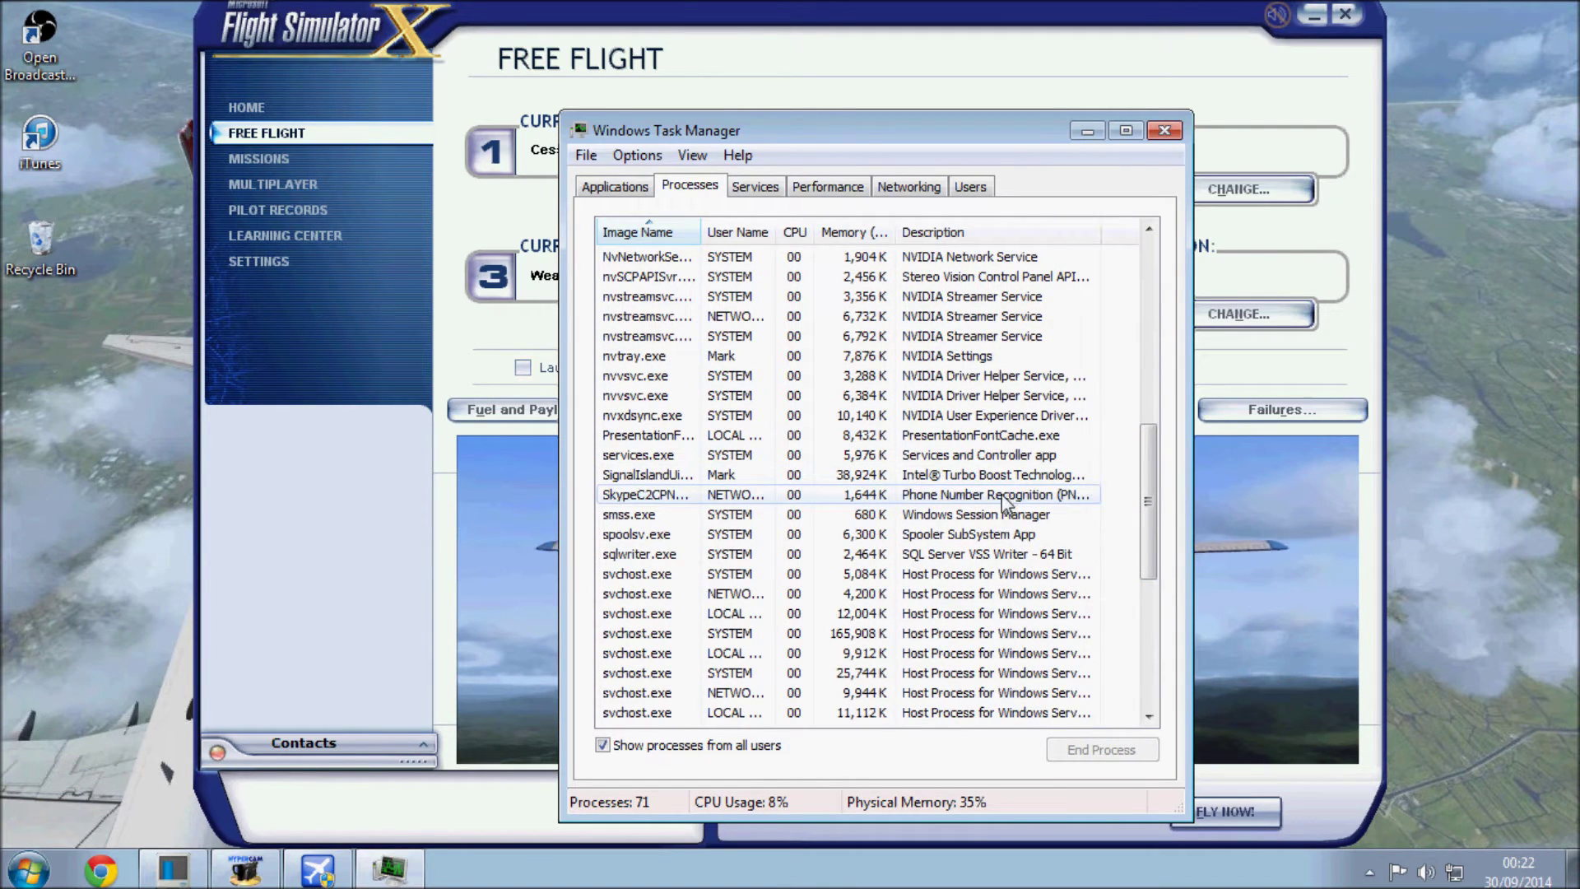
End SkypeC2CPNRSvc.exe, then close Task Manager with 70 processes left.
right_click(841, 497)
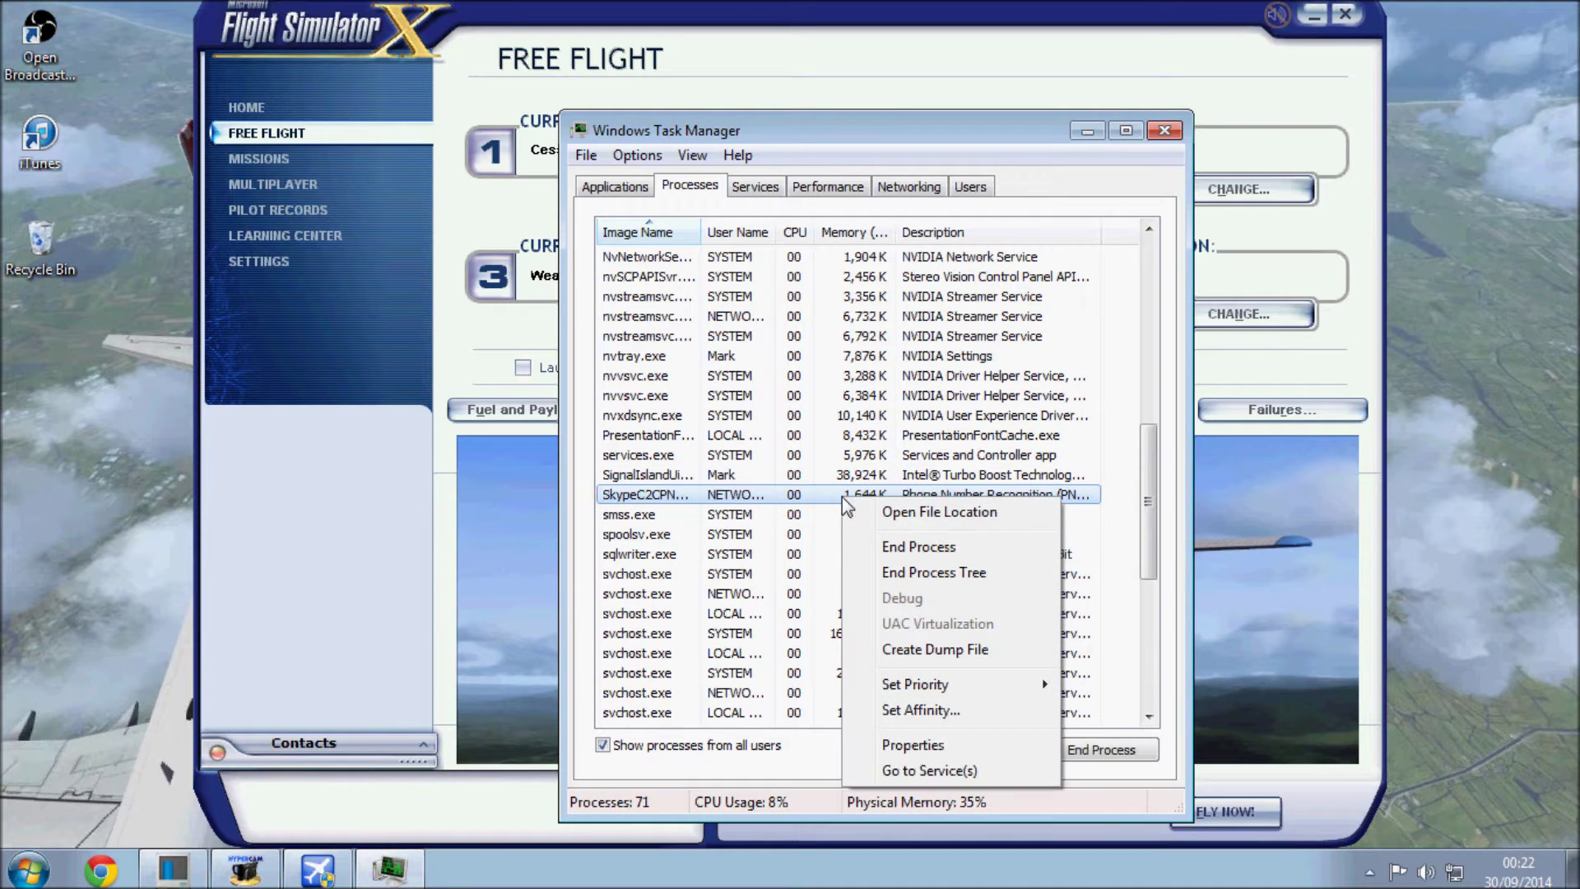
click(893, 548)
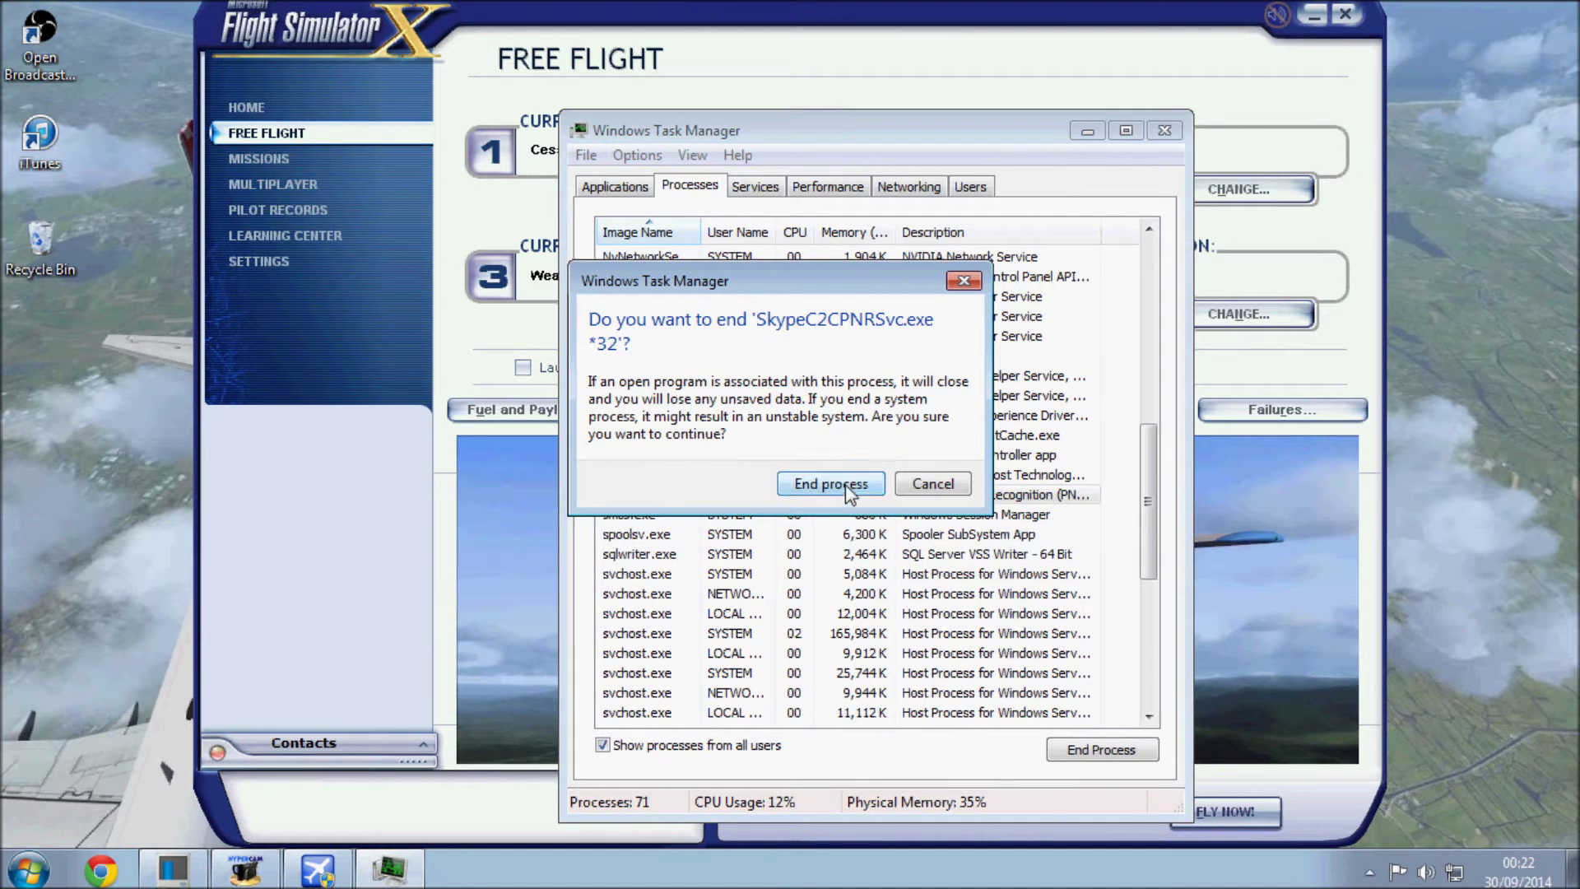
click(738, 482)
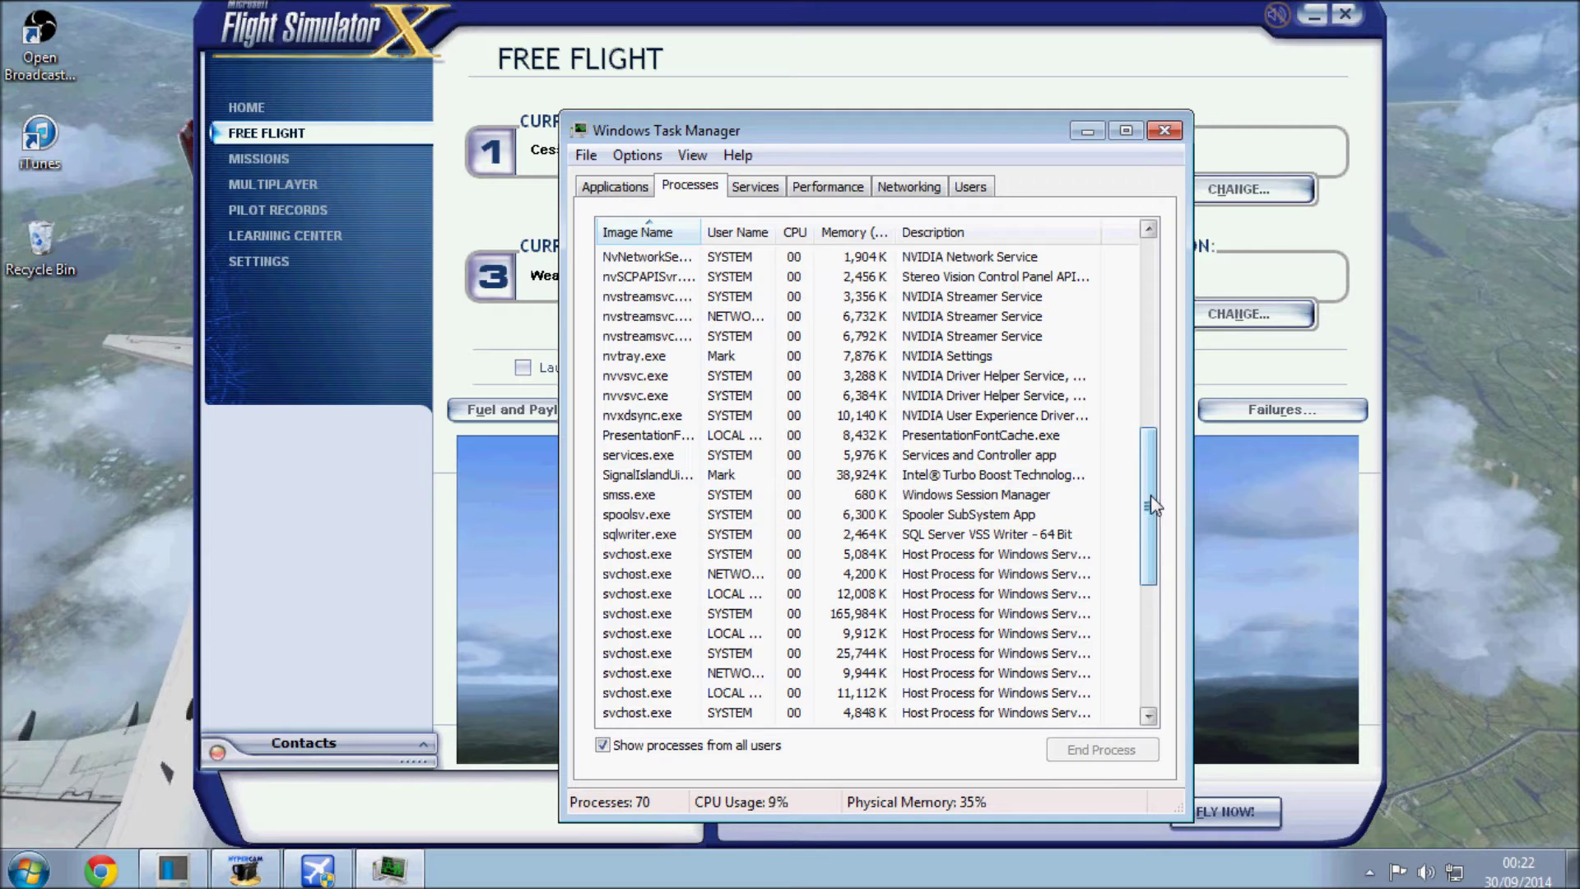
drag(1152, 505, 1148, 283)
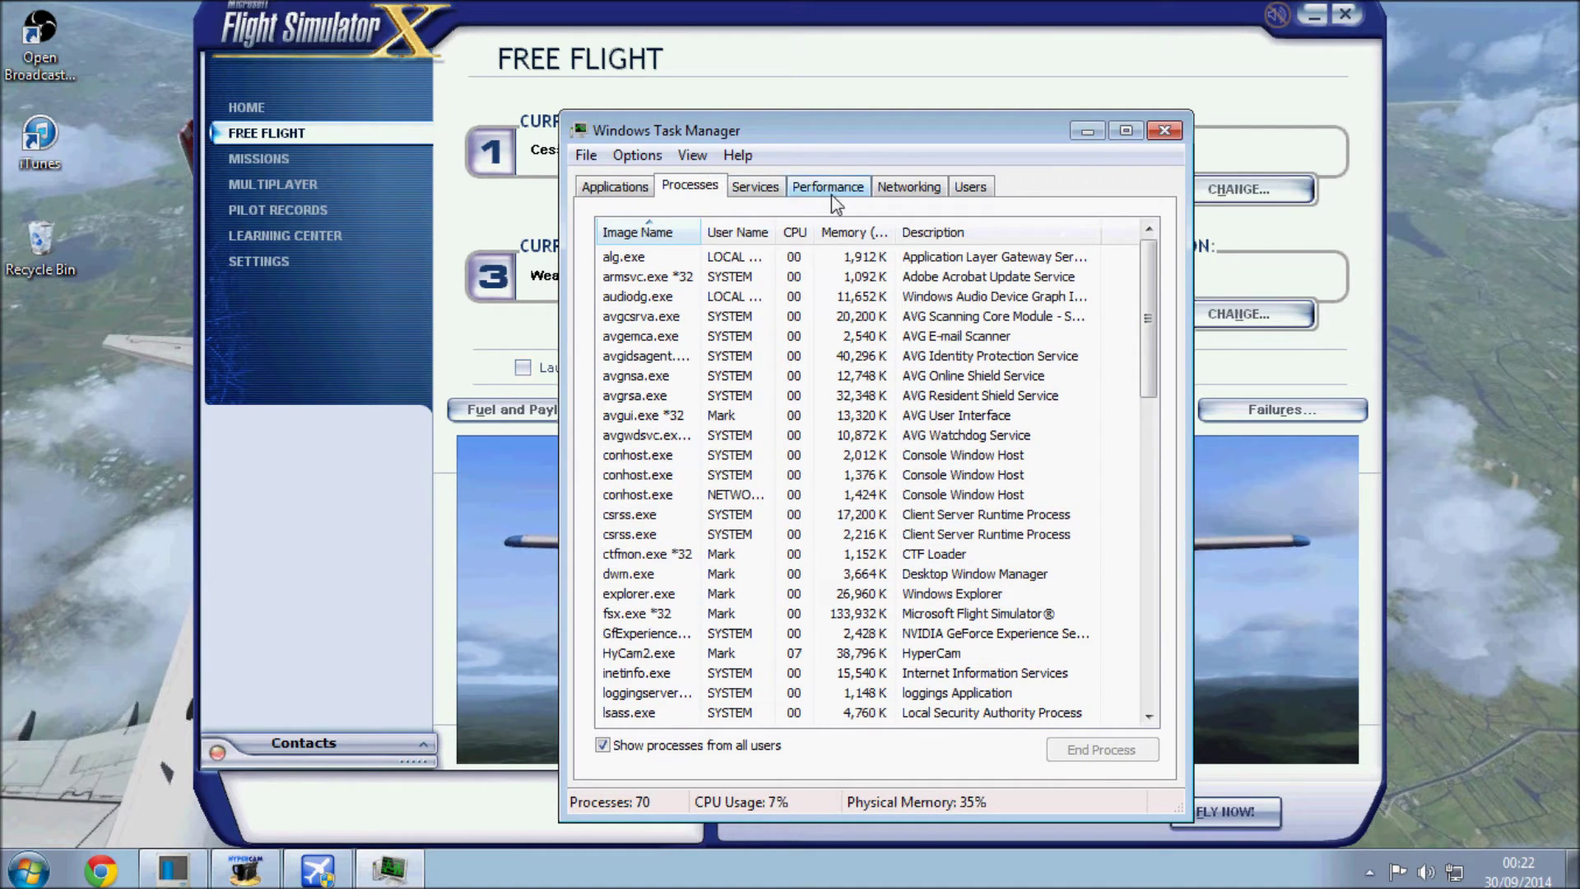
click(1164, 131)
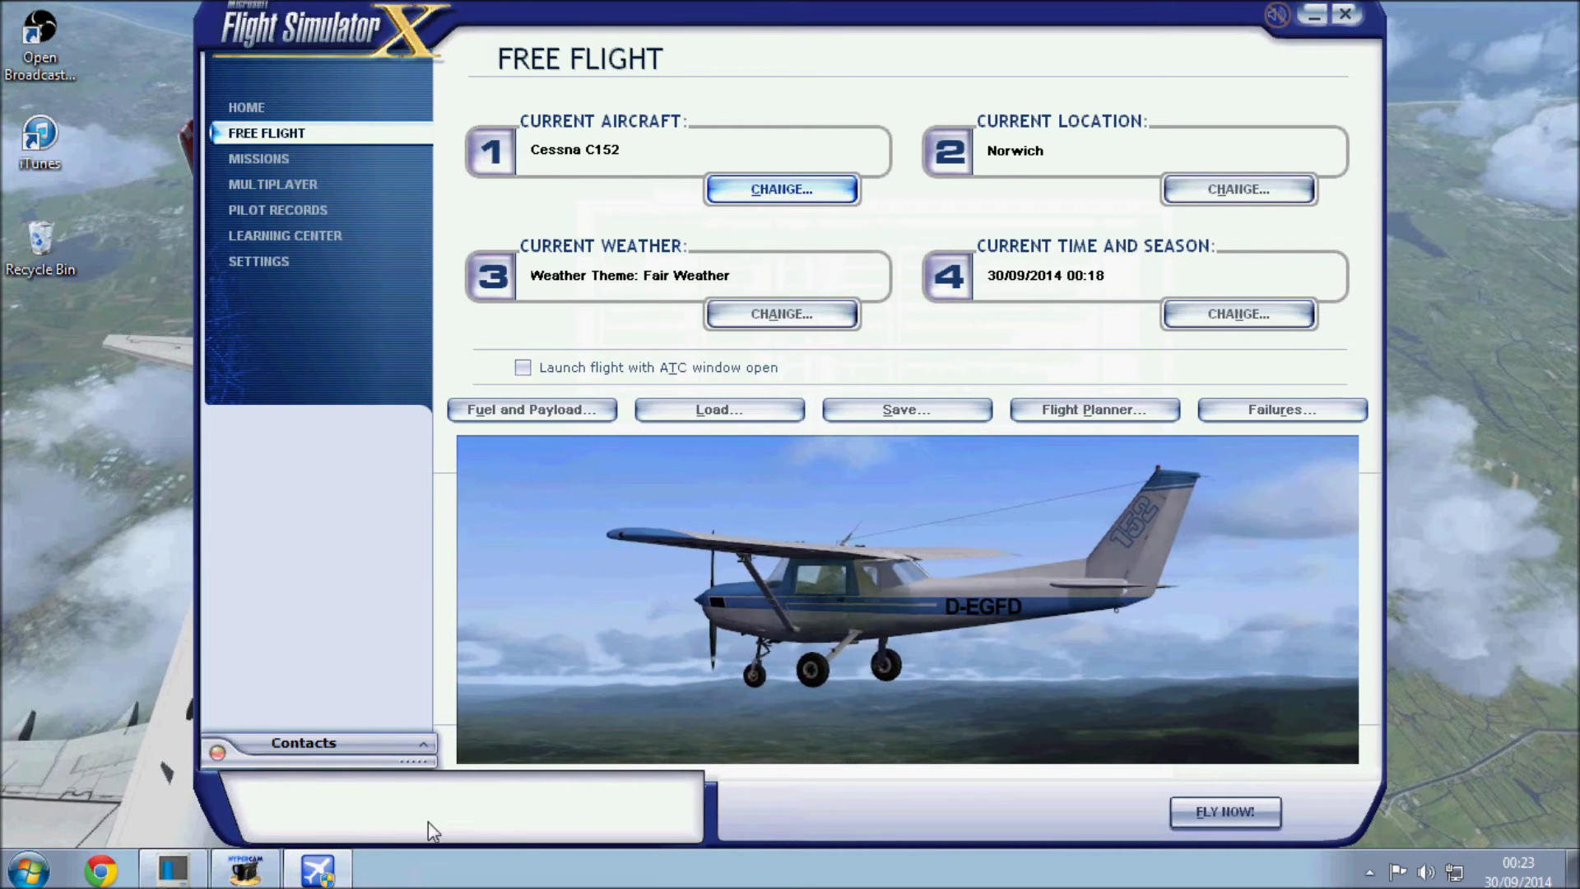
Launch Intel(R) Turbo Boost Technology Monitor 2.0 from the Intel folder in All Programs.
right_click(544, 871)
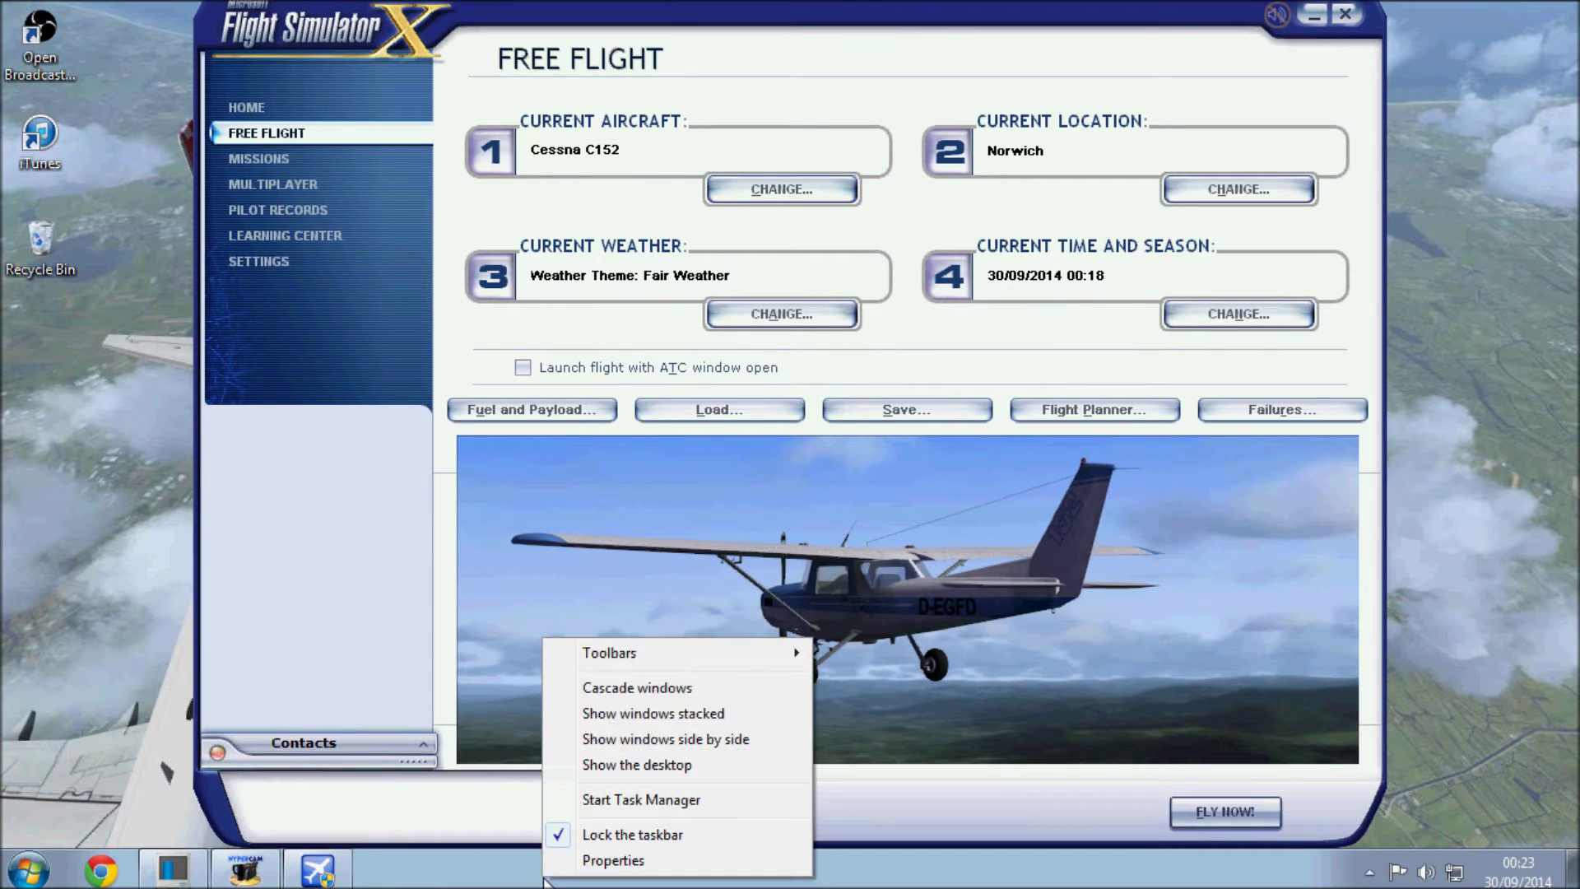
click(25, 880)
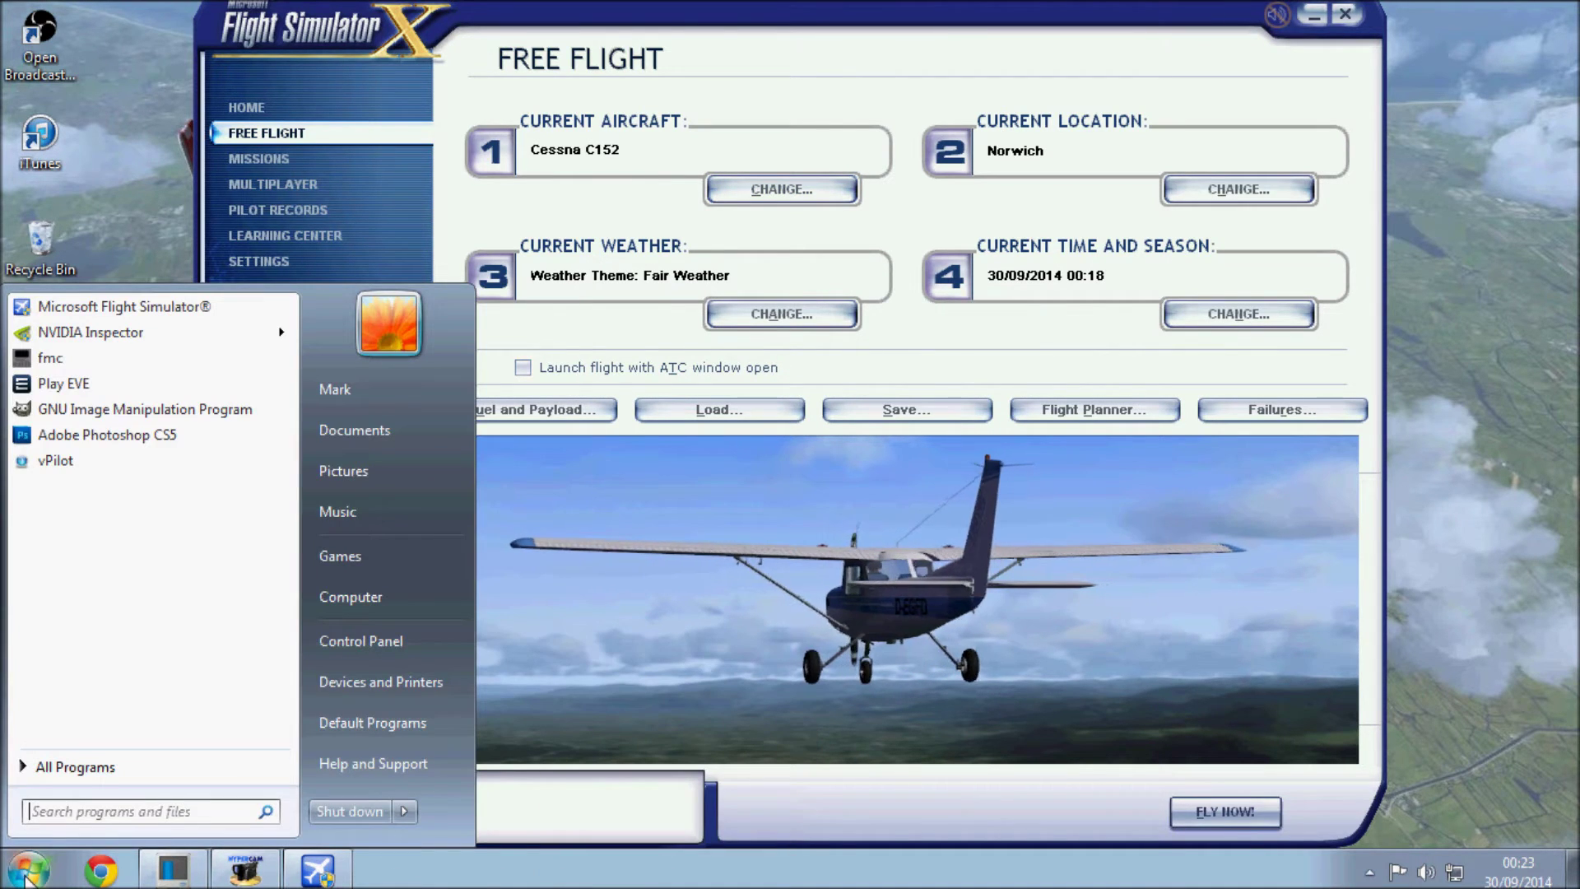
click(126, 768)
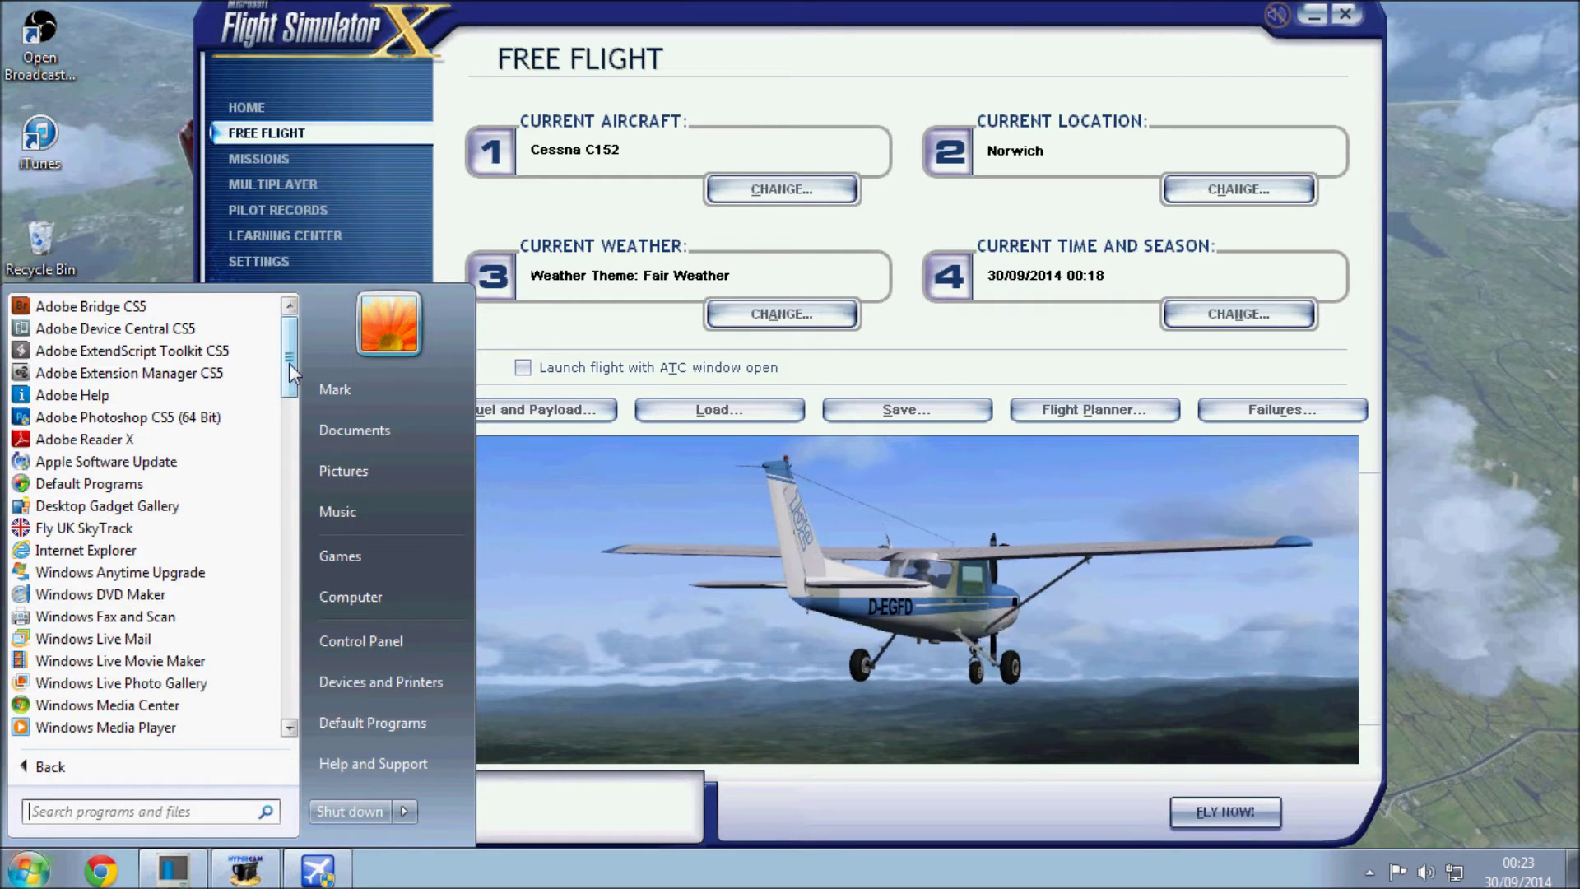
drag(288, 363, 291, 542)
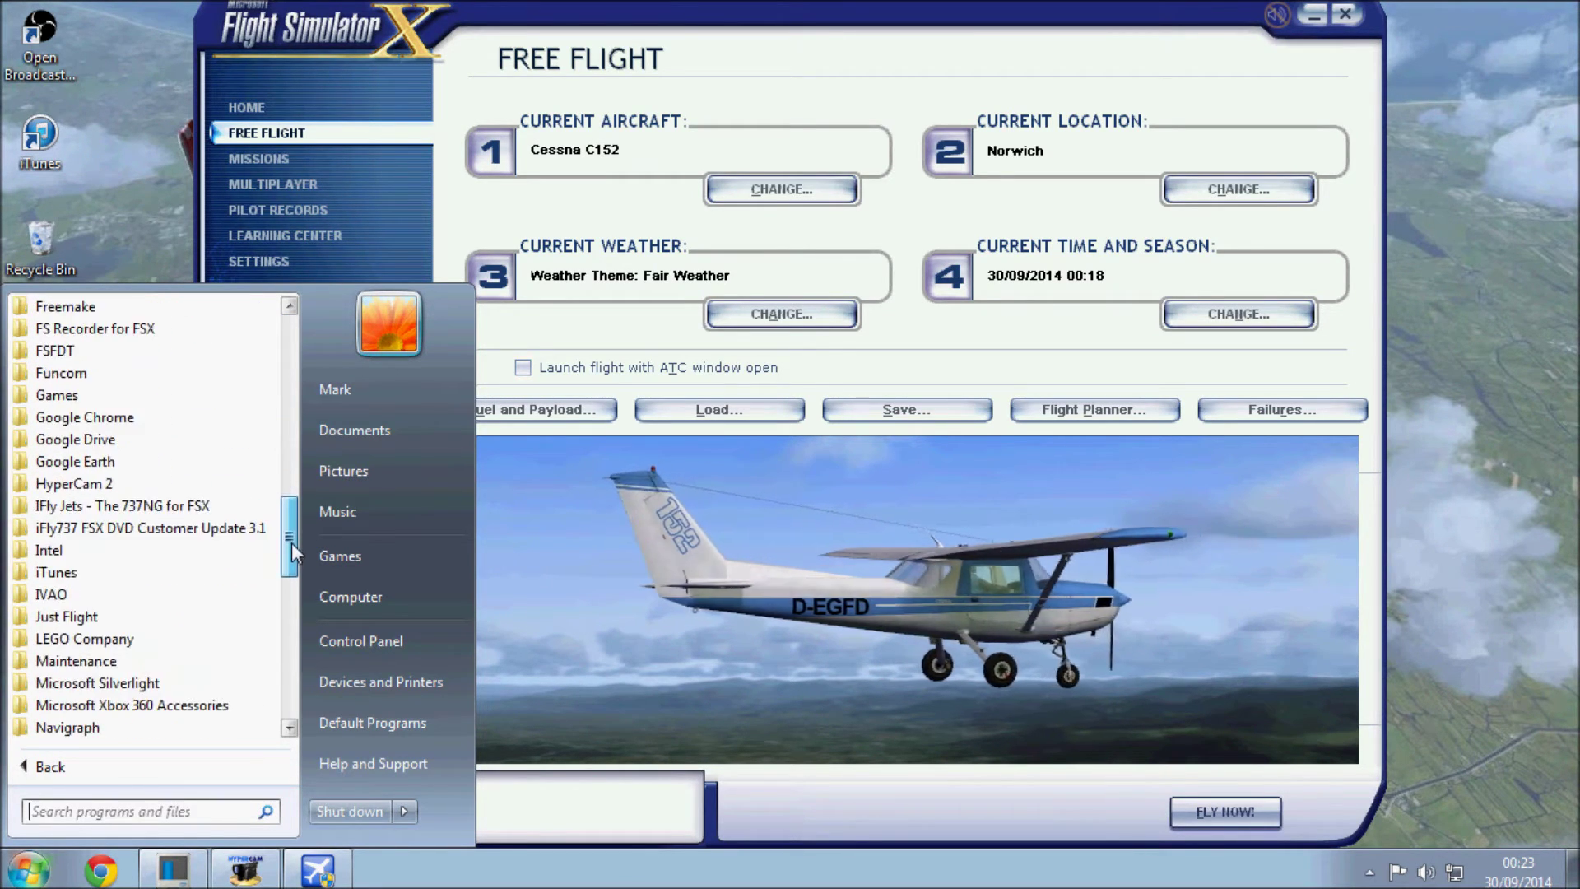
click(229, 557)
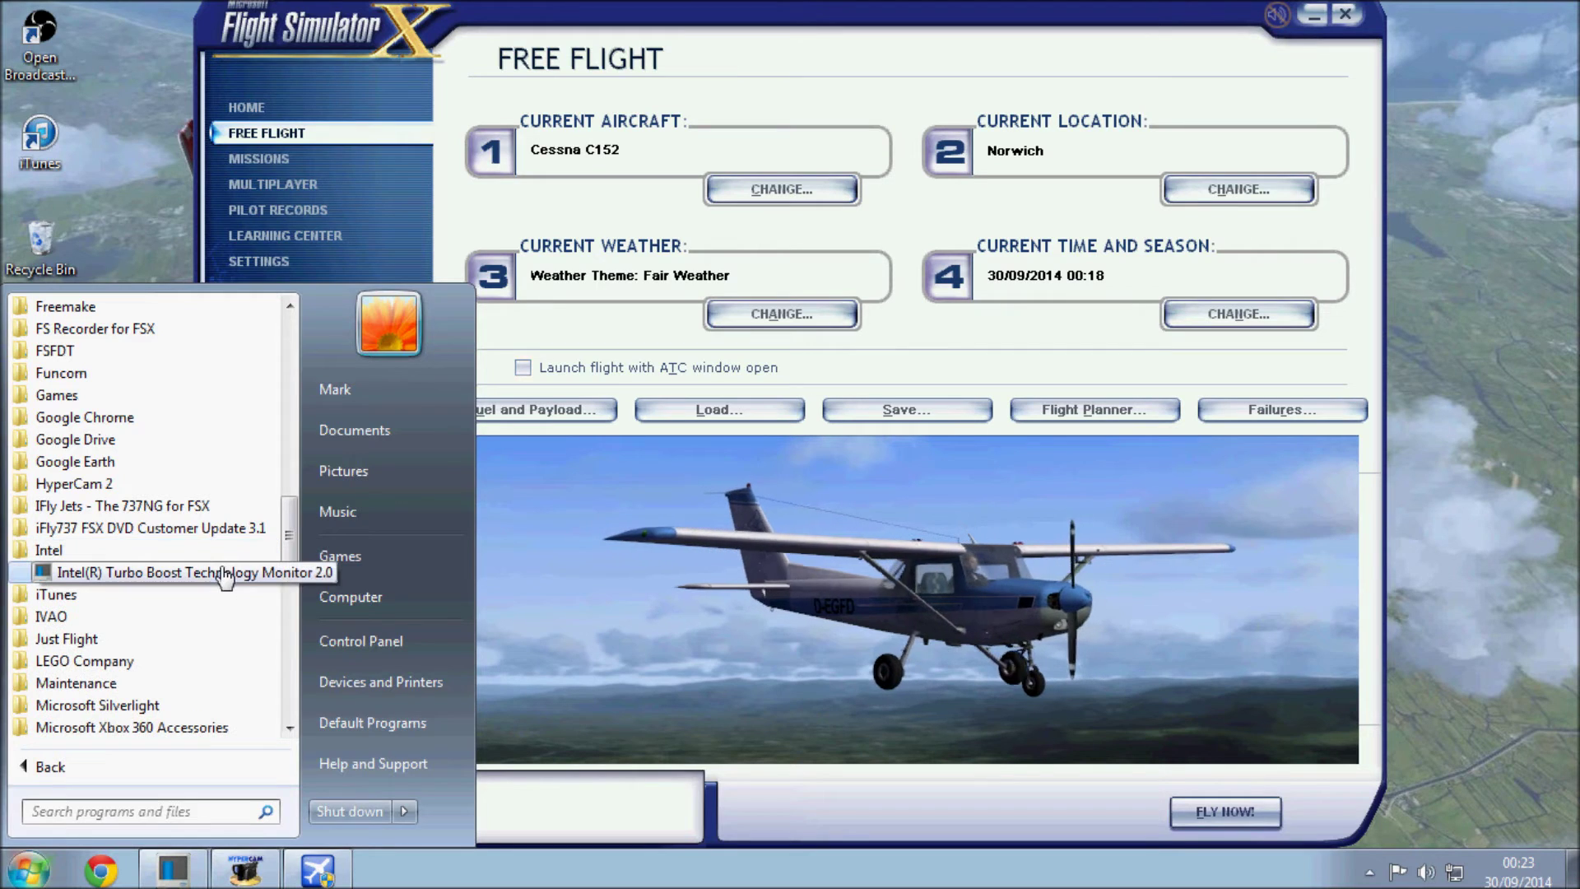
click(221, 570)
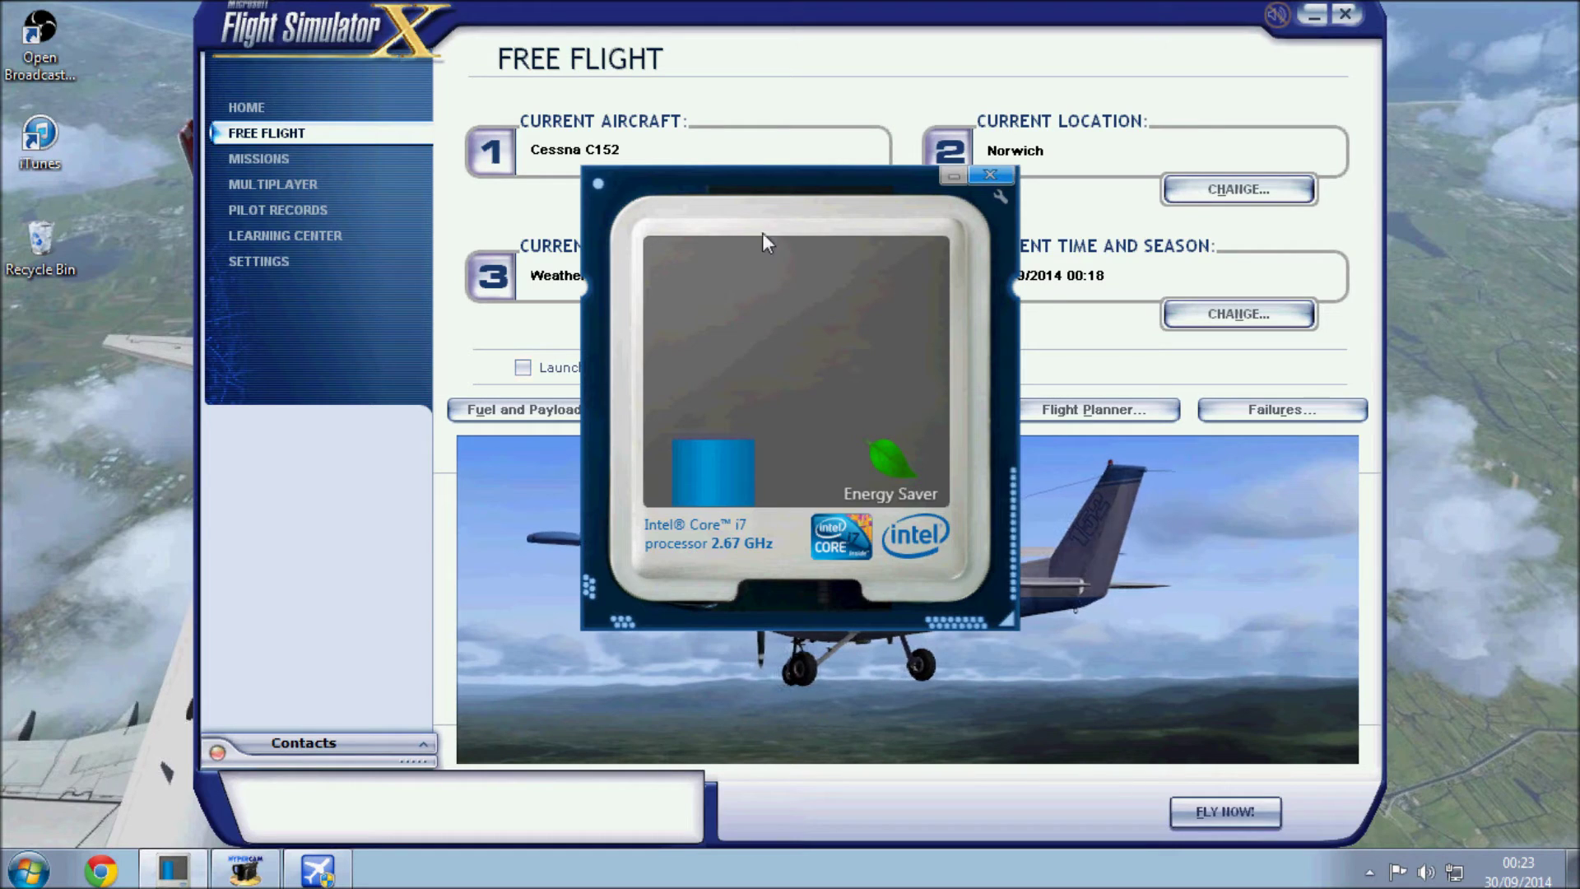
Close the Turbo Boost monitor reporting the 2.67 GHz Core i7.
click(953, 175)
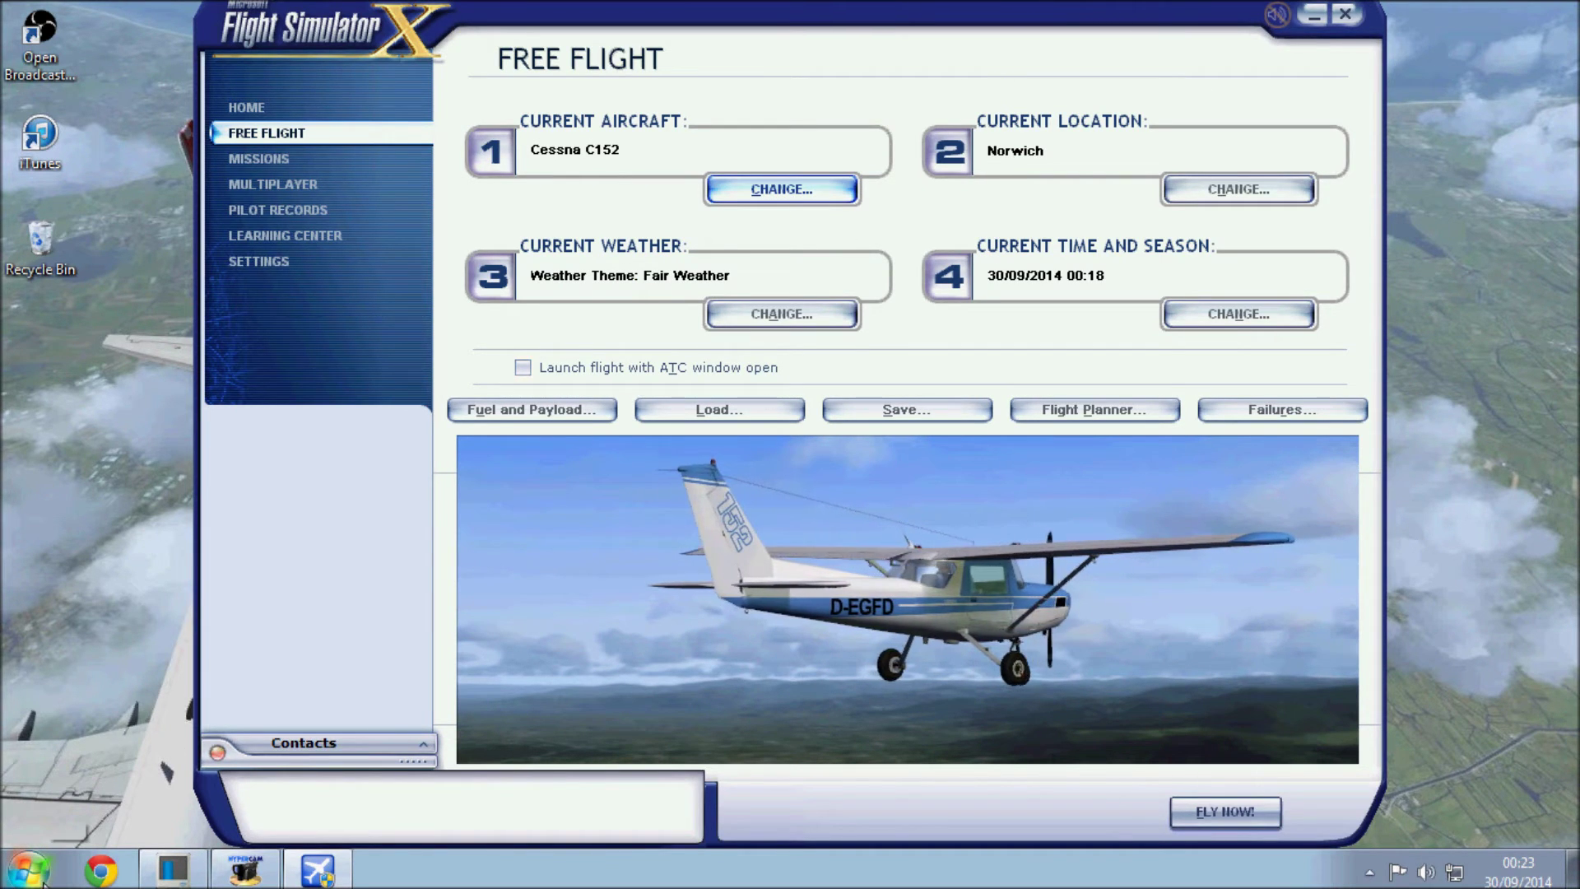
Search 'msconfig' from the Start menu, fixing the typo, to launch System Configuration.
click(9, 873)
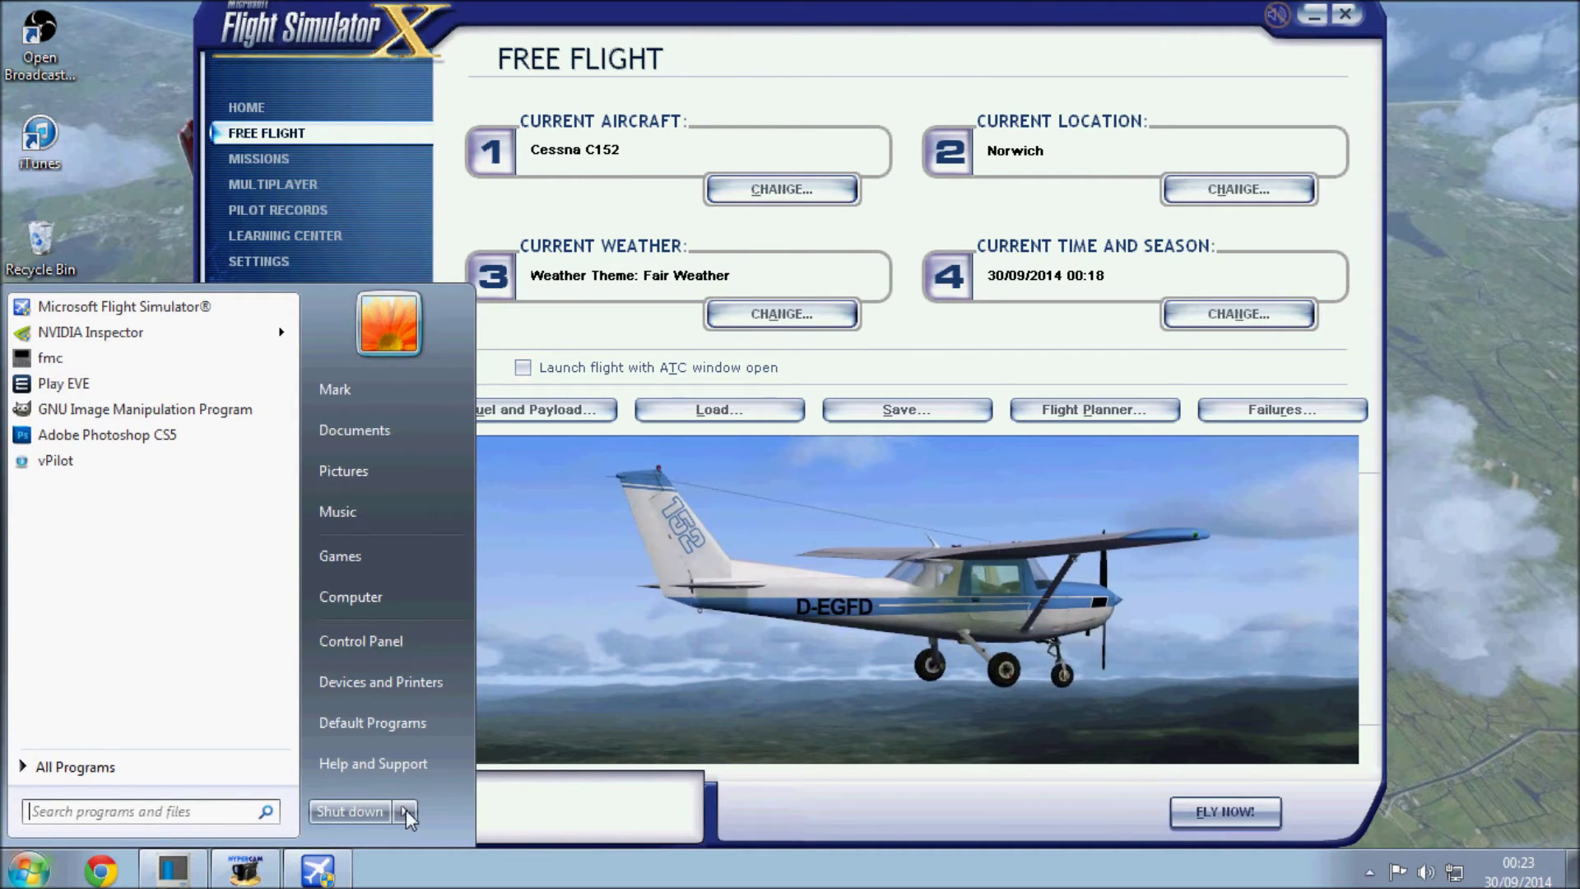
click(190, 816)
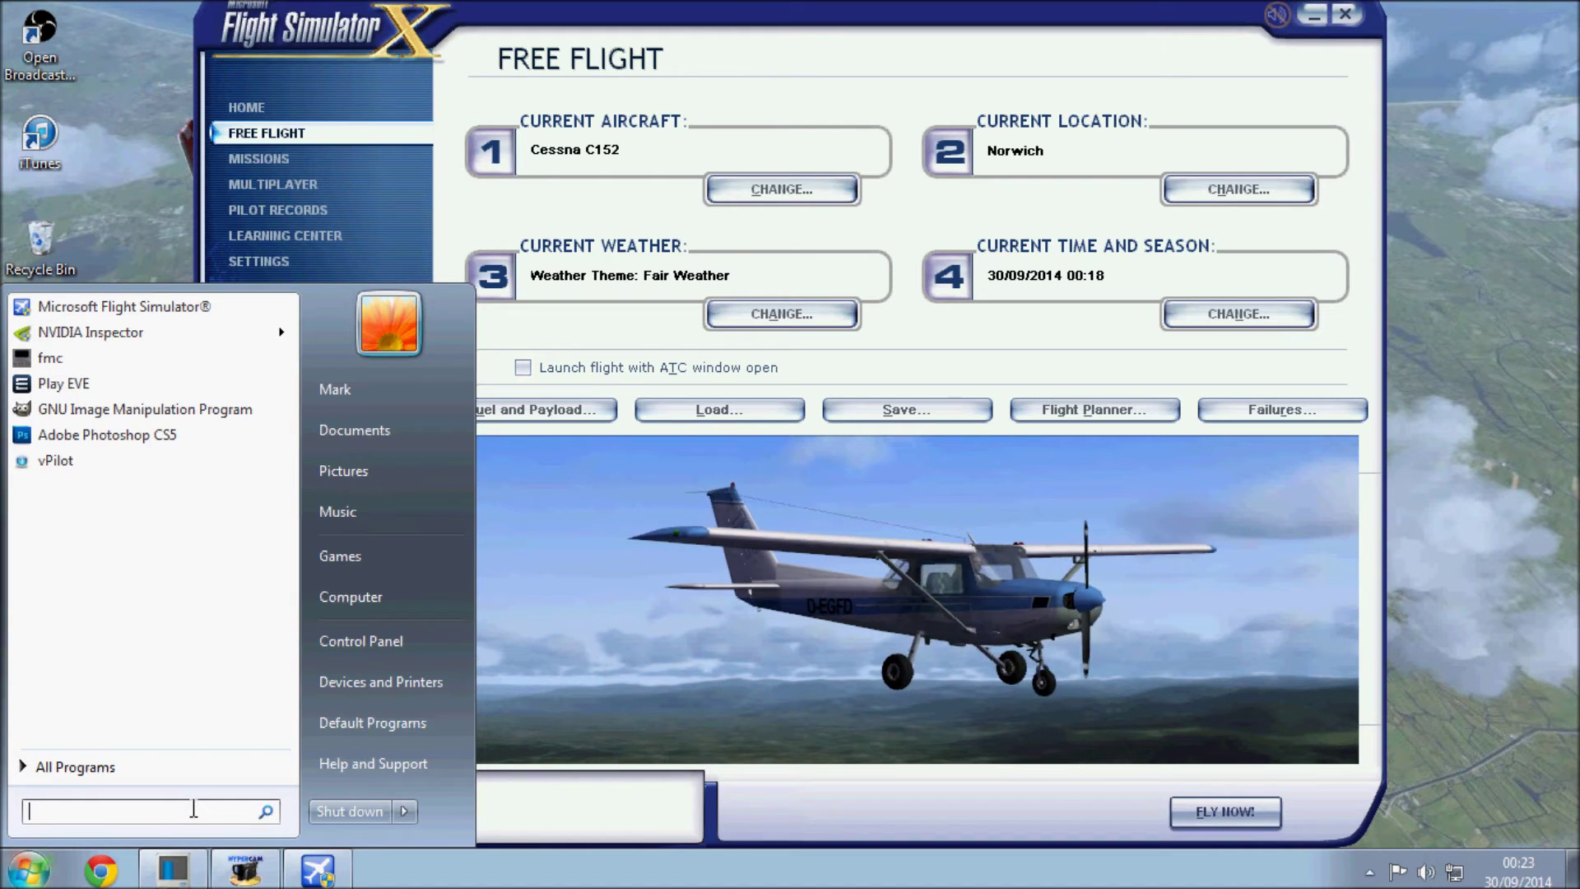
text(mscong)
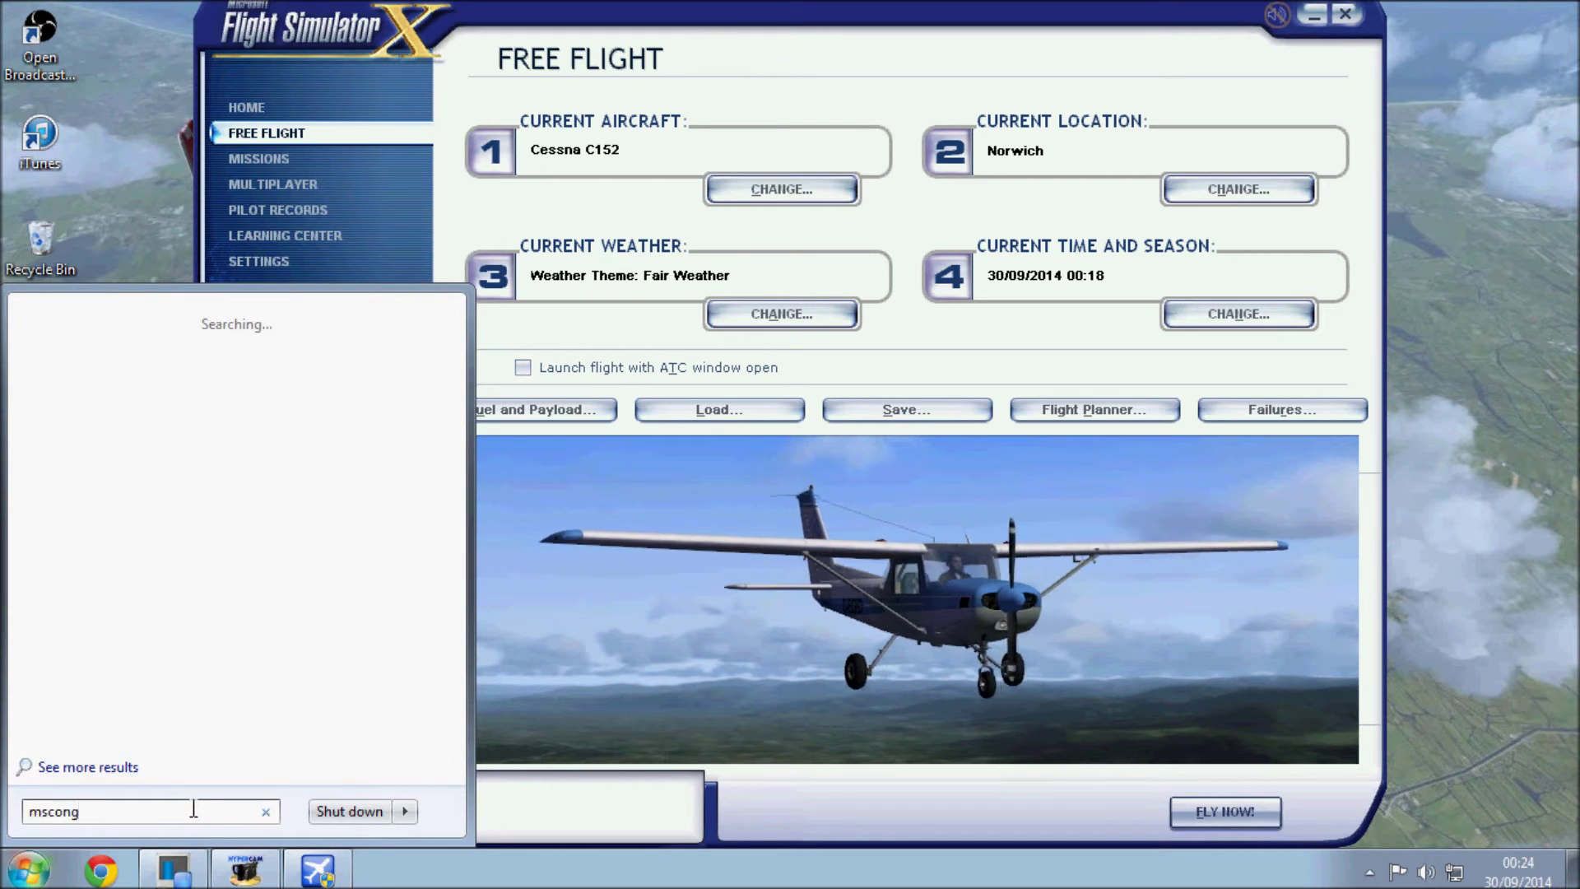
key(BackSpace)
key(BackSpace)
text(fi)
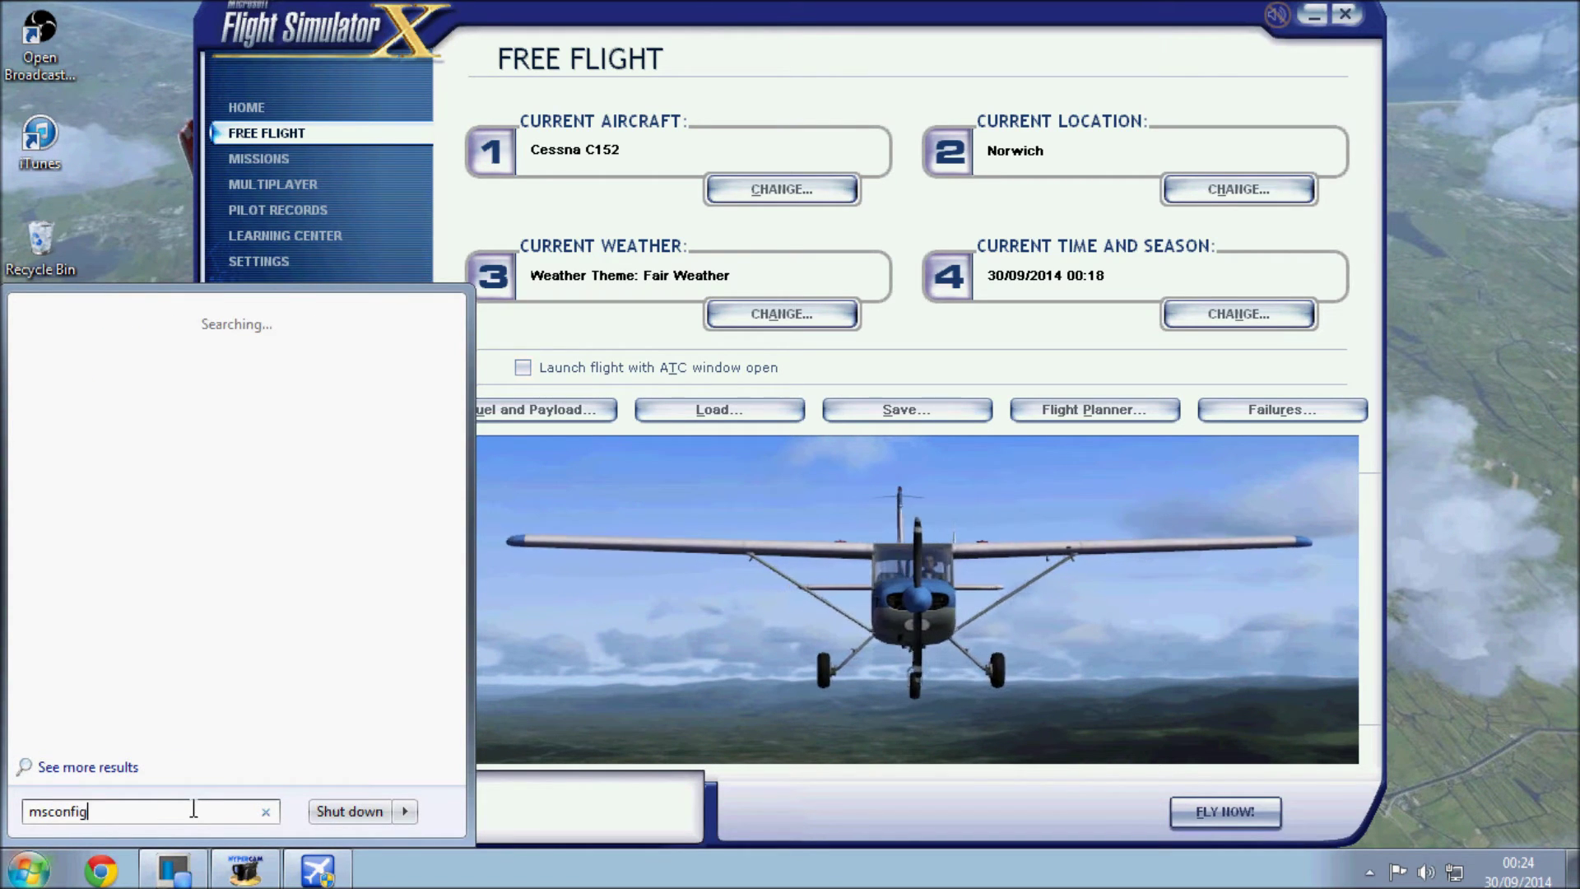
key(Return)
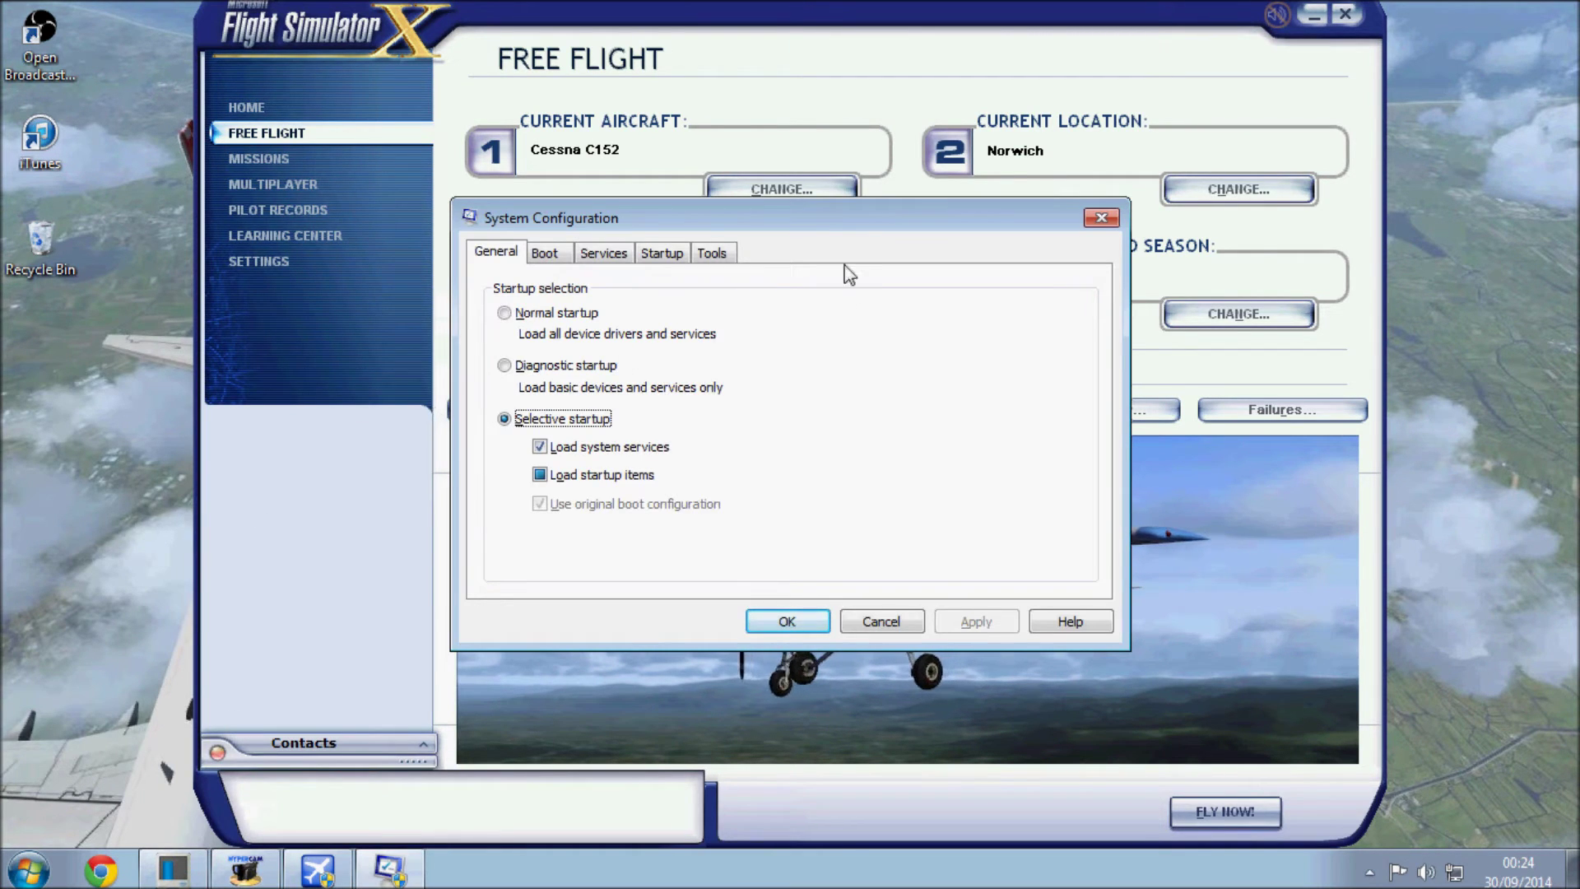
Browse the Services list, briefly starting and closing Task Manager.
click(596, 255)
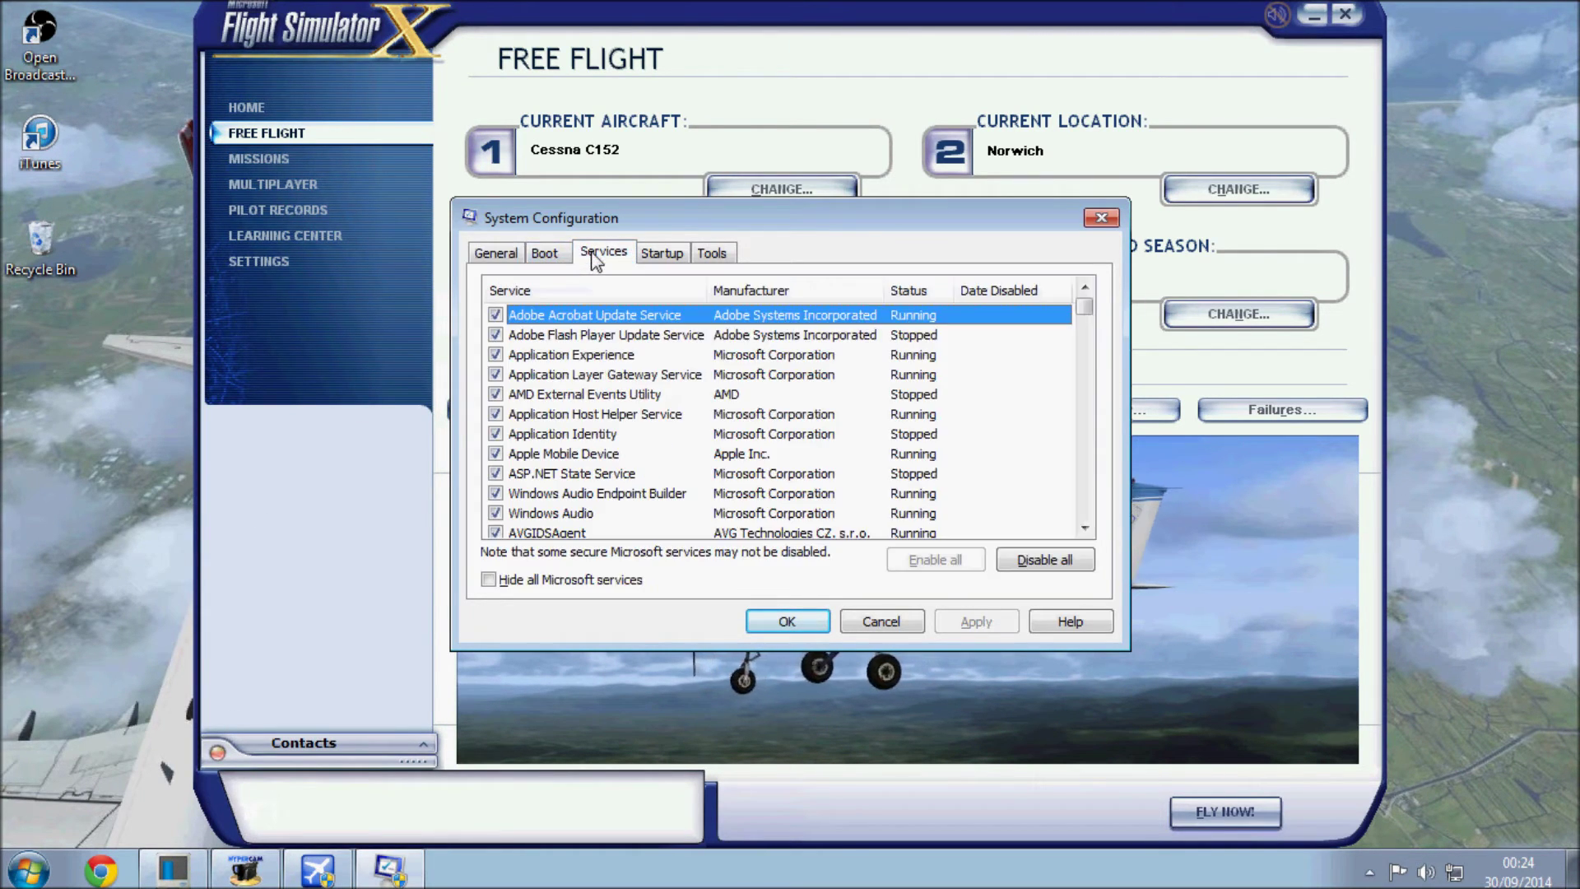
scroll(987, 387, down, 2)
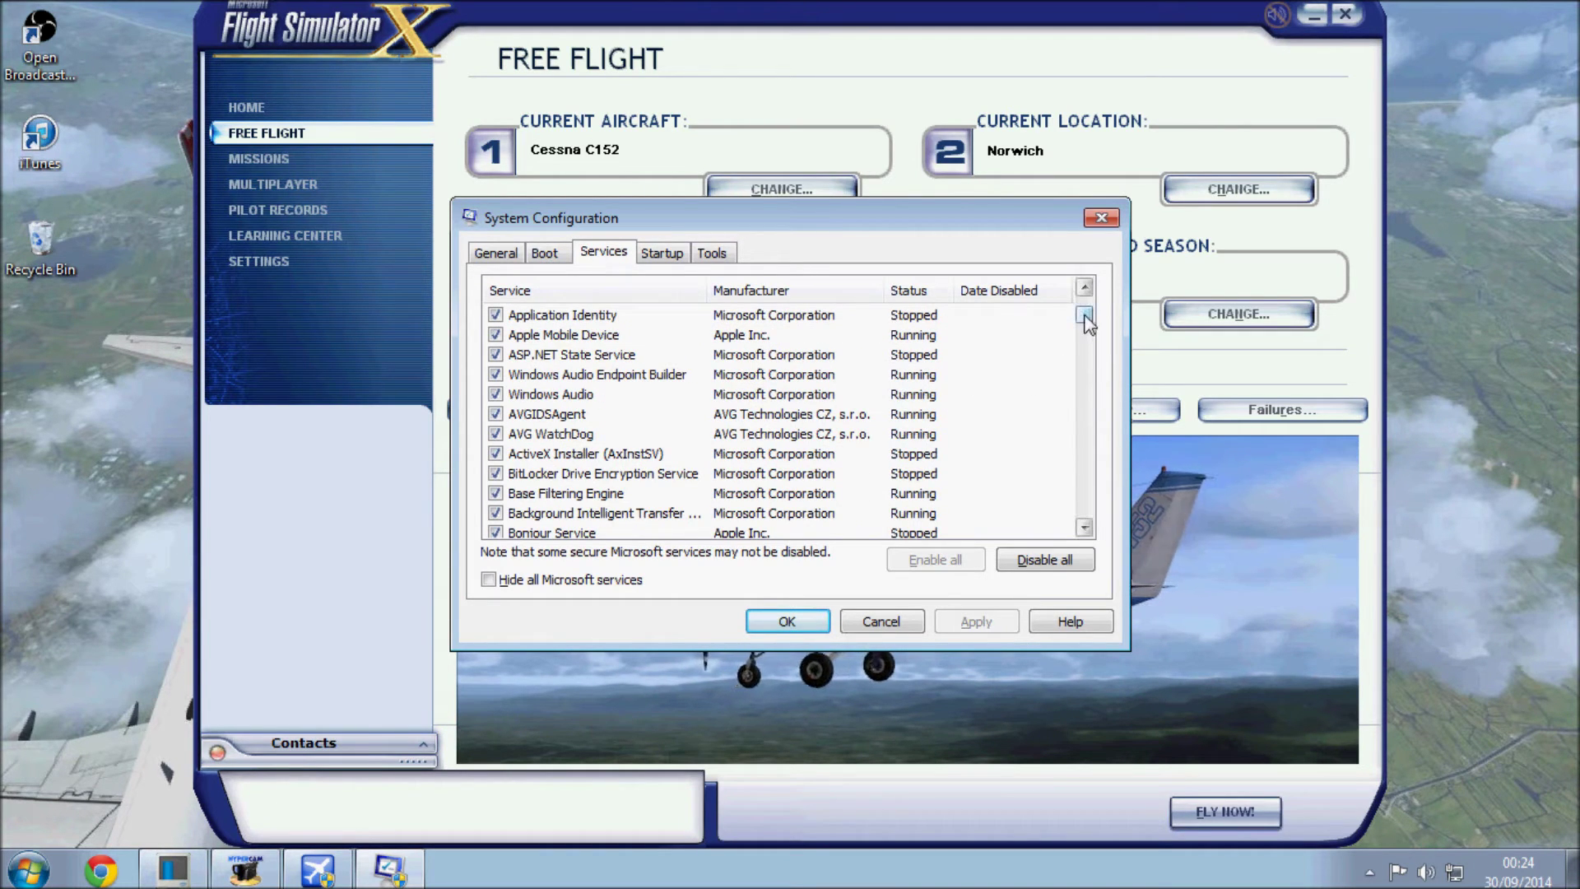
mouse_move(1084, 315)
mouse_down()
mouse_move(1085, 329)
mouse_move(1096, 300)
mouse_up()
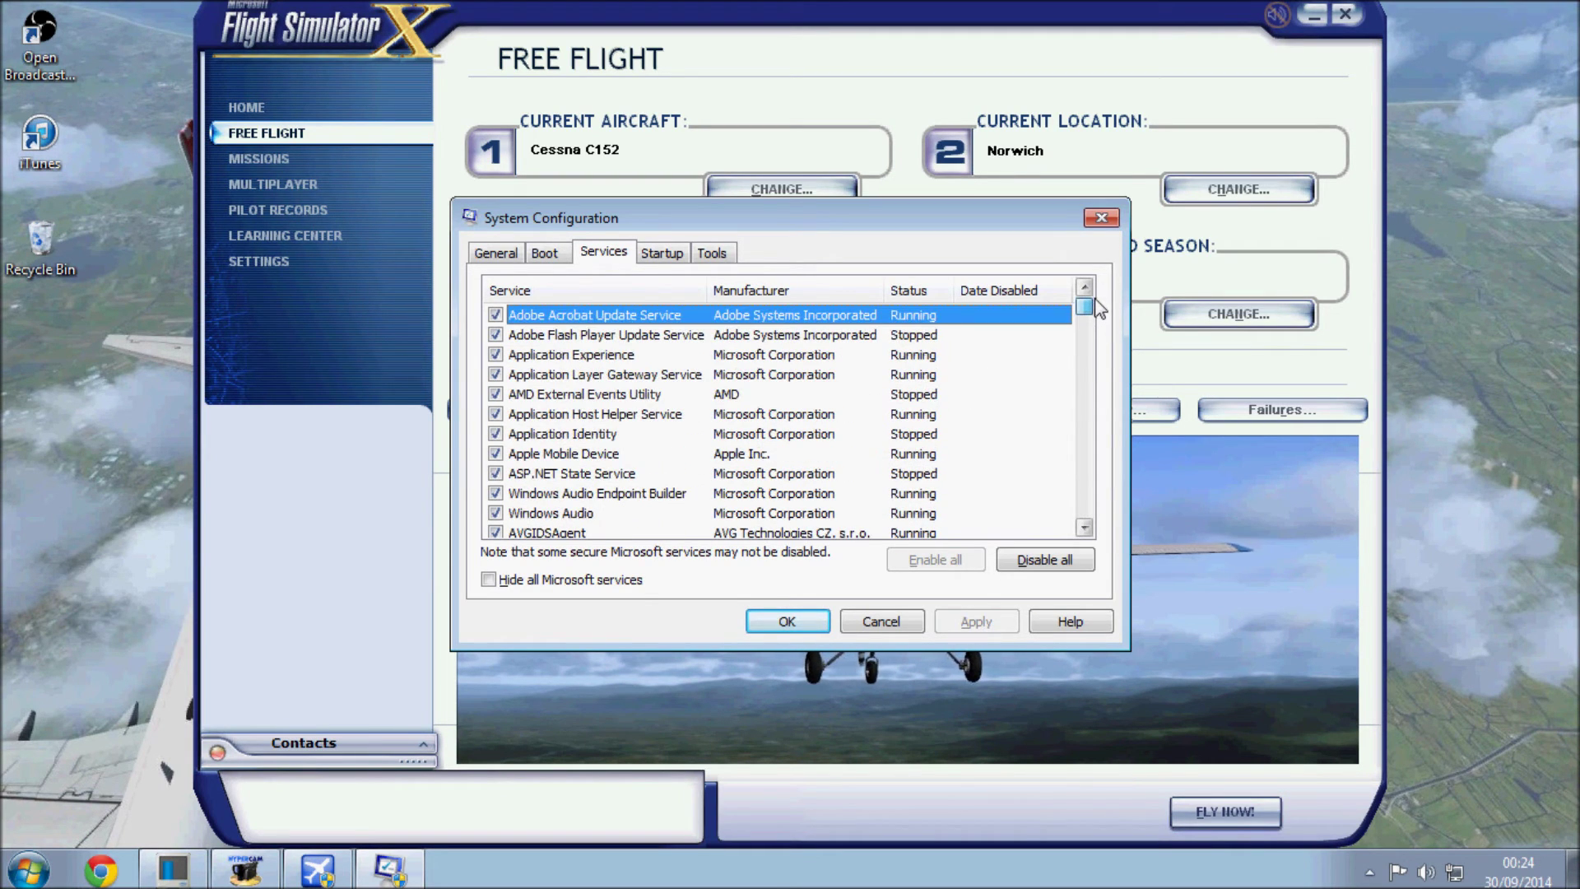
right_click(815, 882)
click(893, 802)
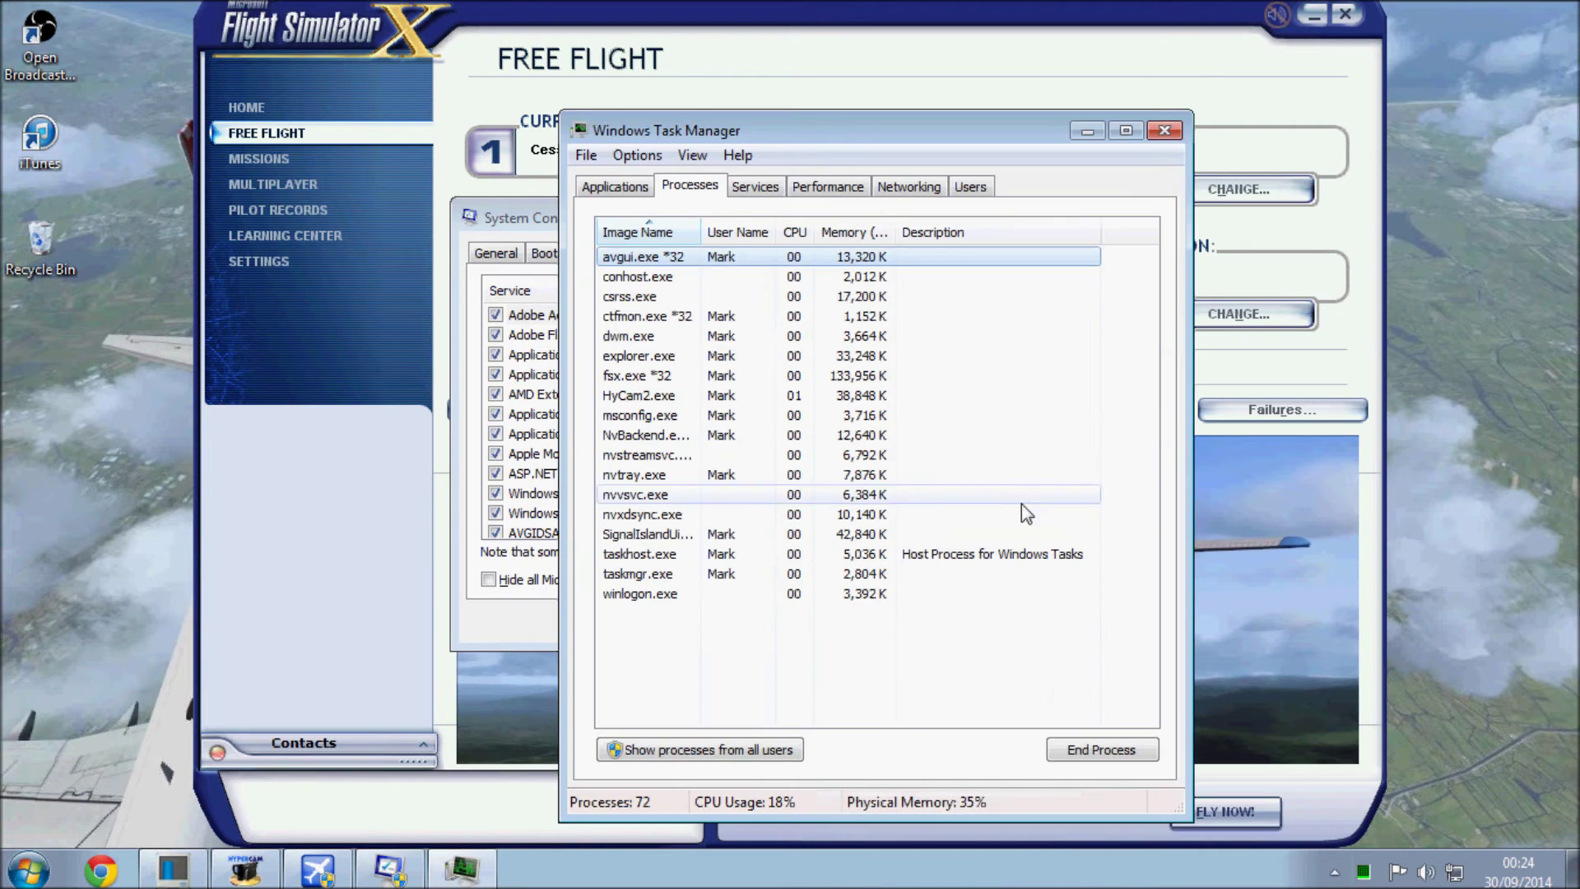
drag(838, 132, 1020, 173)
click(1288, 168)
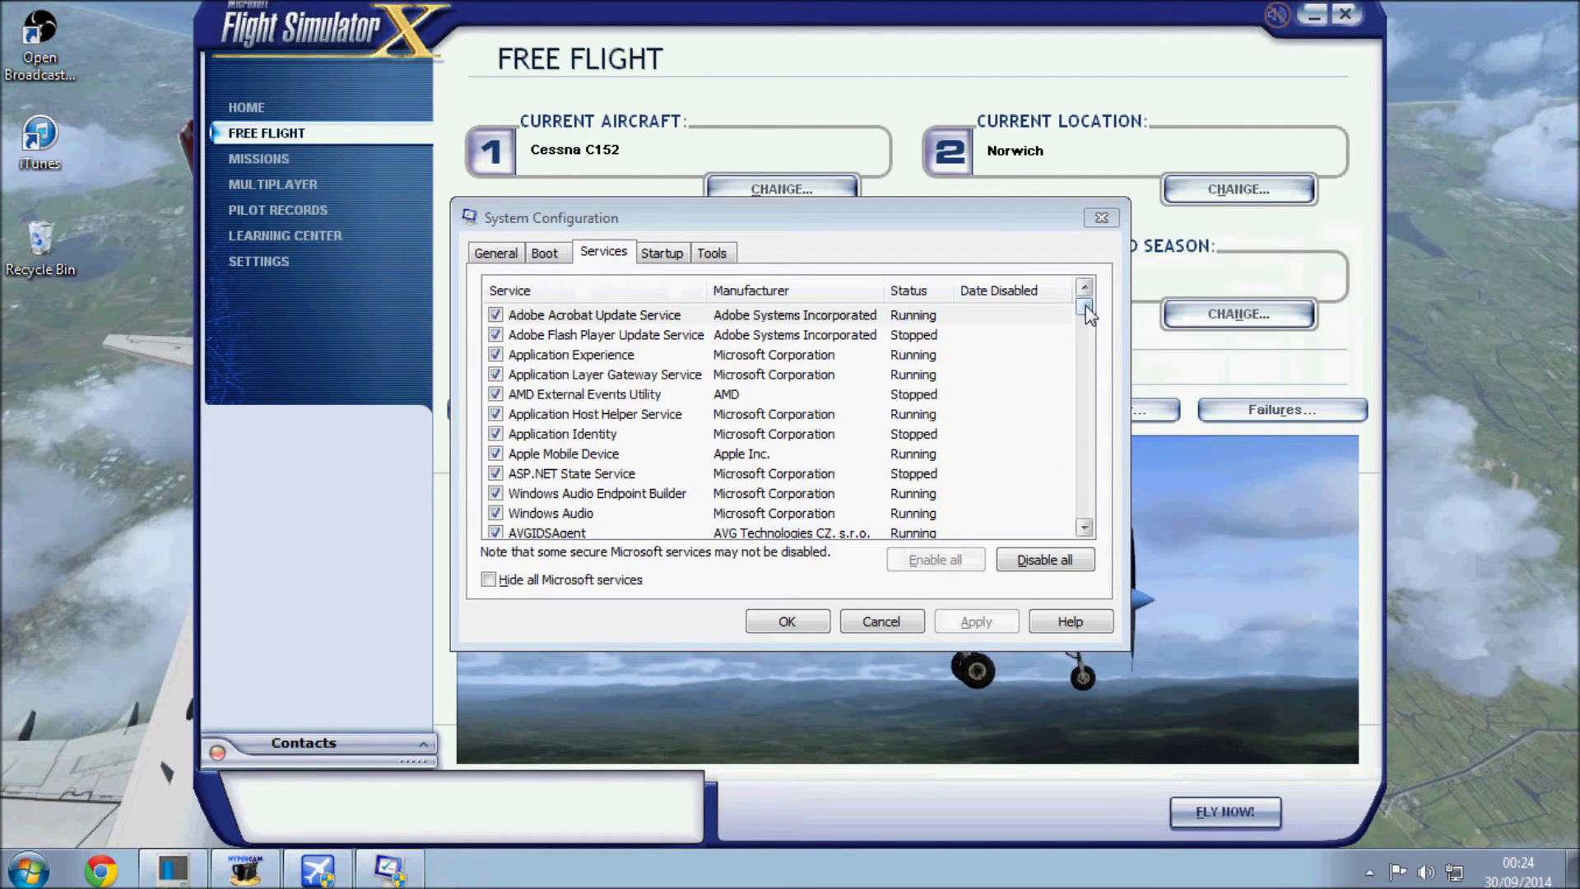
Uncheck the Apple Mobile Device service in System Configuration.
mouse_move(1084, 309)
mouse_down()
mouse_move(1084, 337)
mouse_move(1086, 321)
mouse_up()
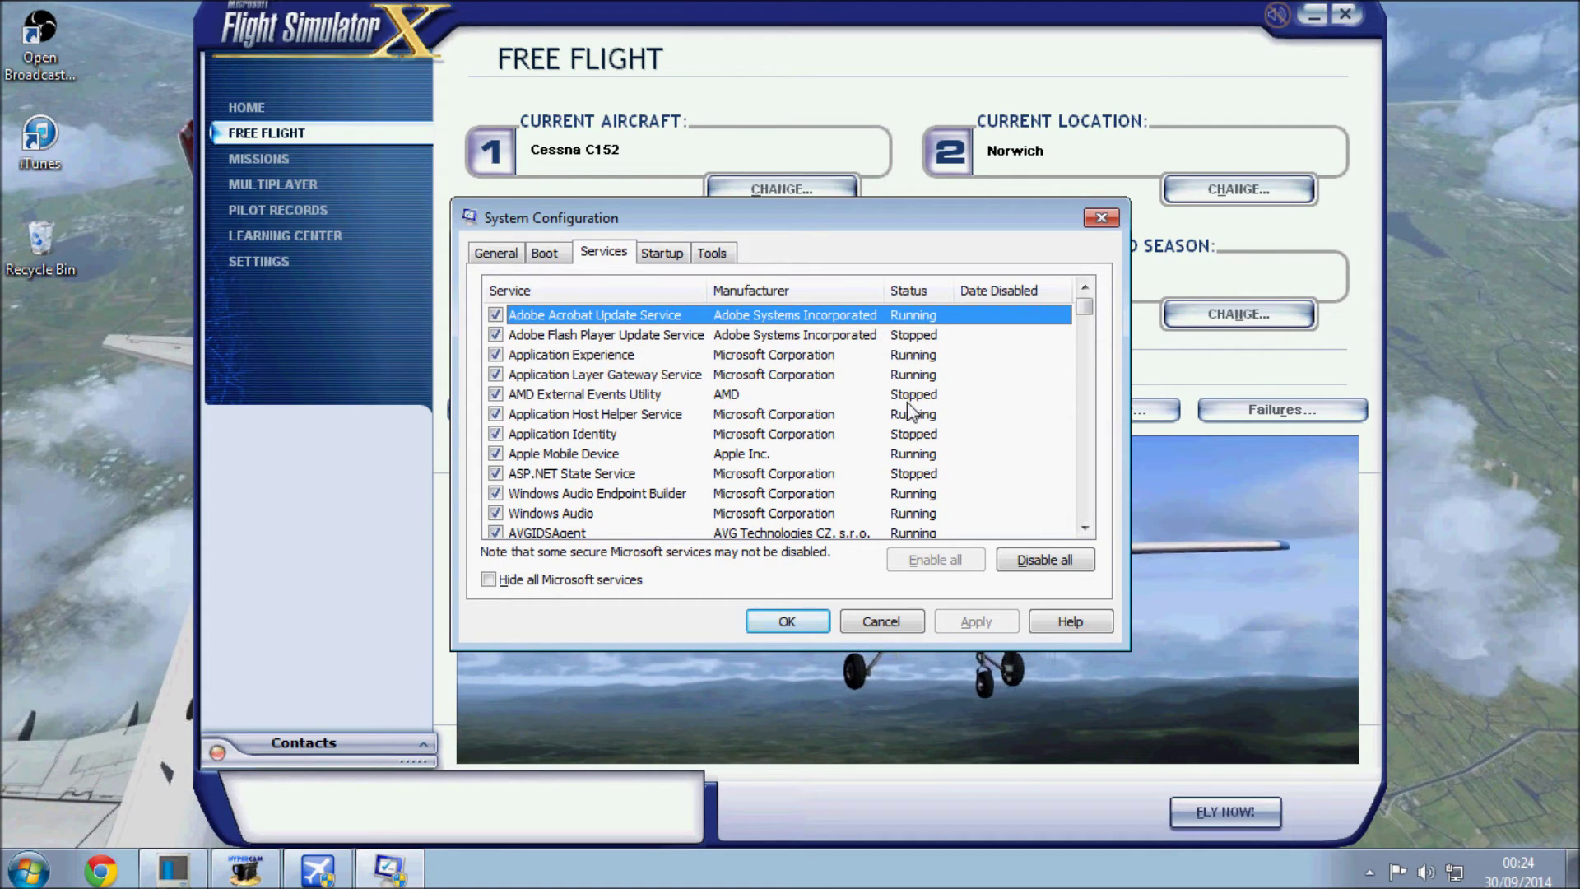
click(496, 454)
click(495, 454)
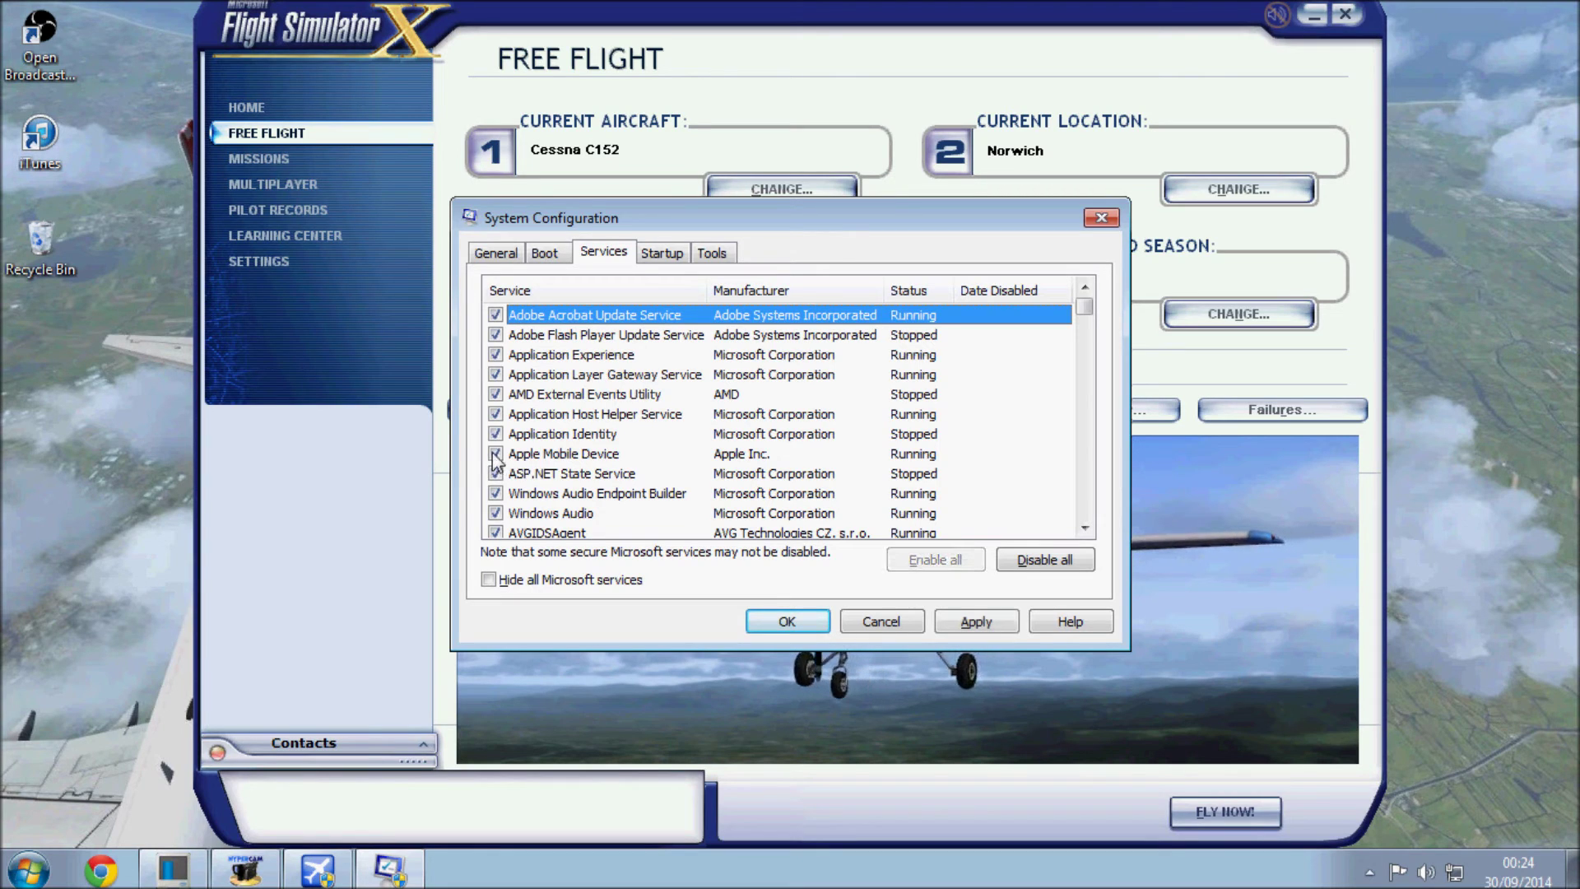
click(535, 453)
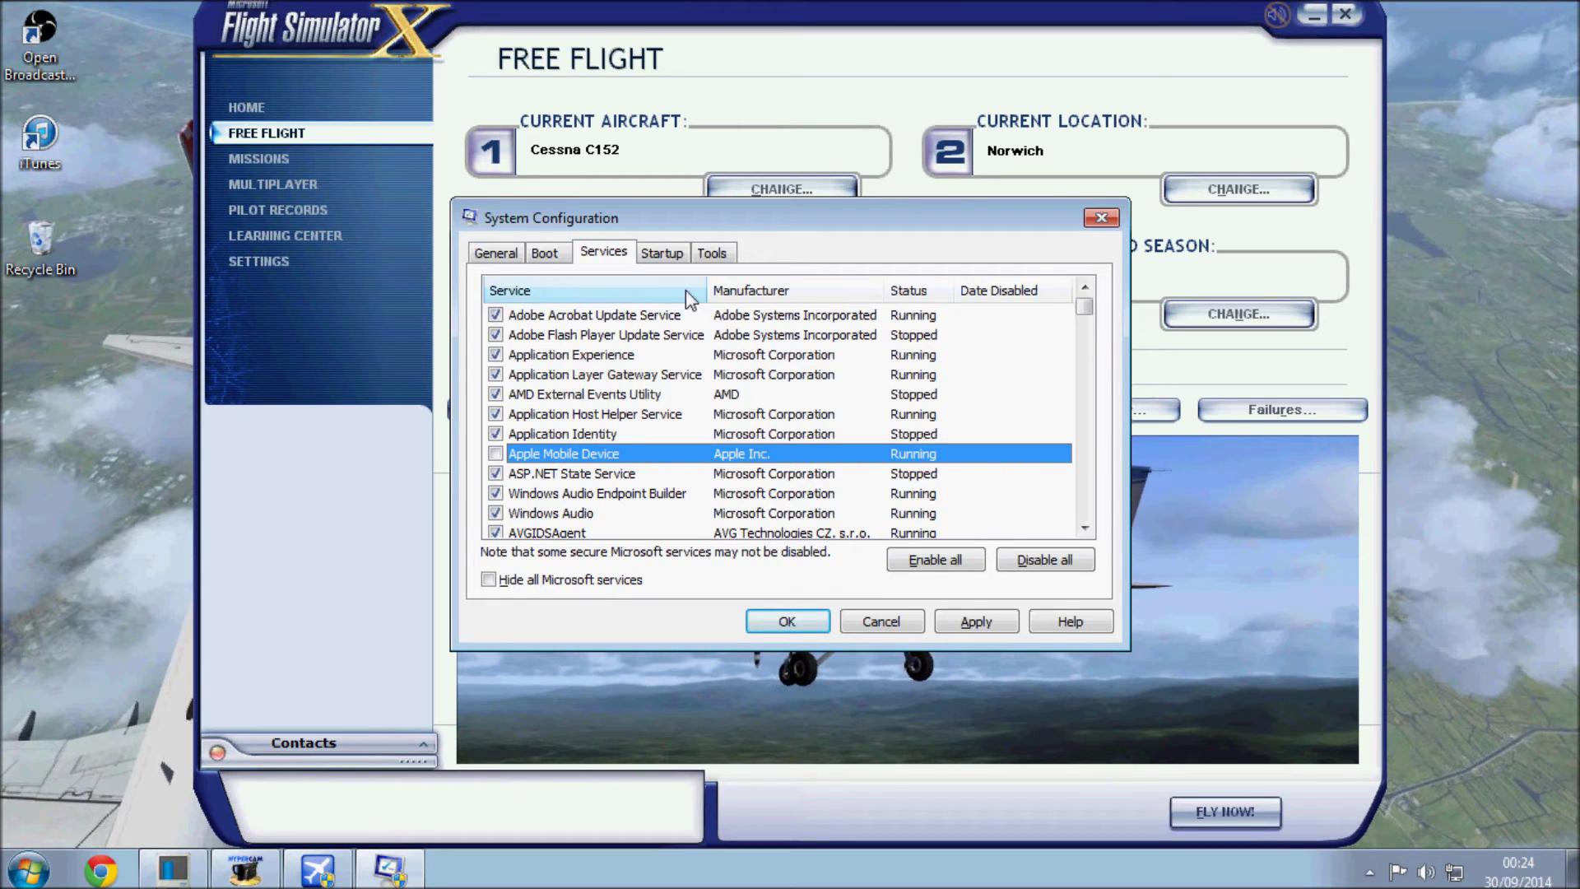
click(663, 253)
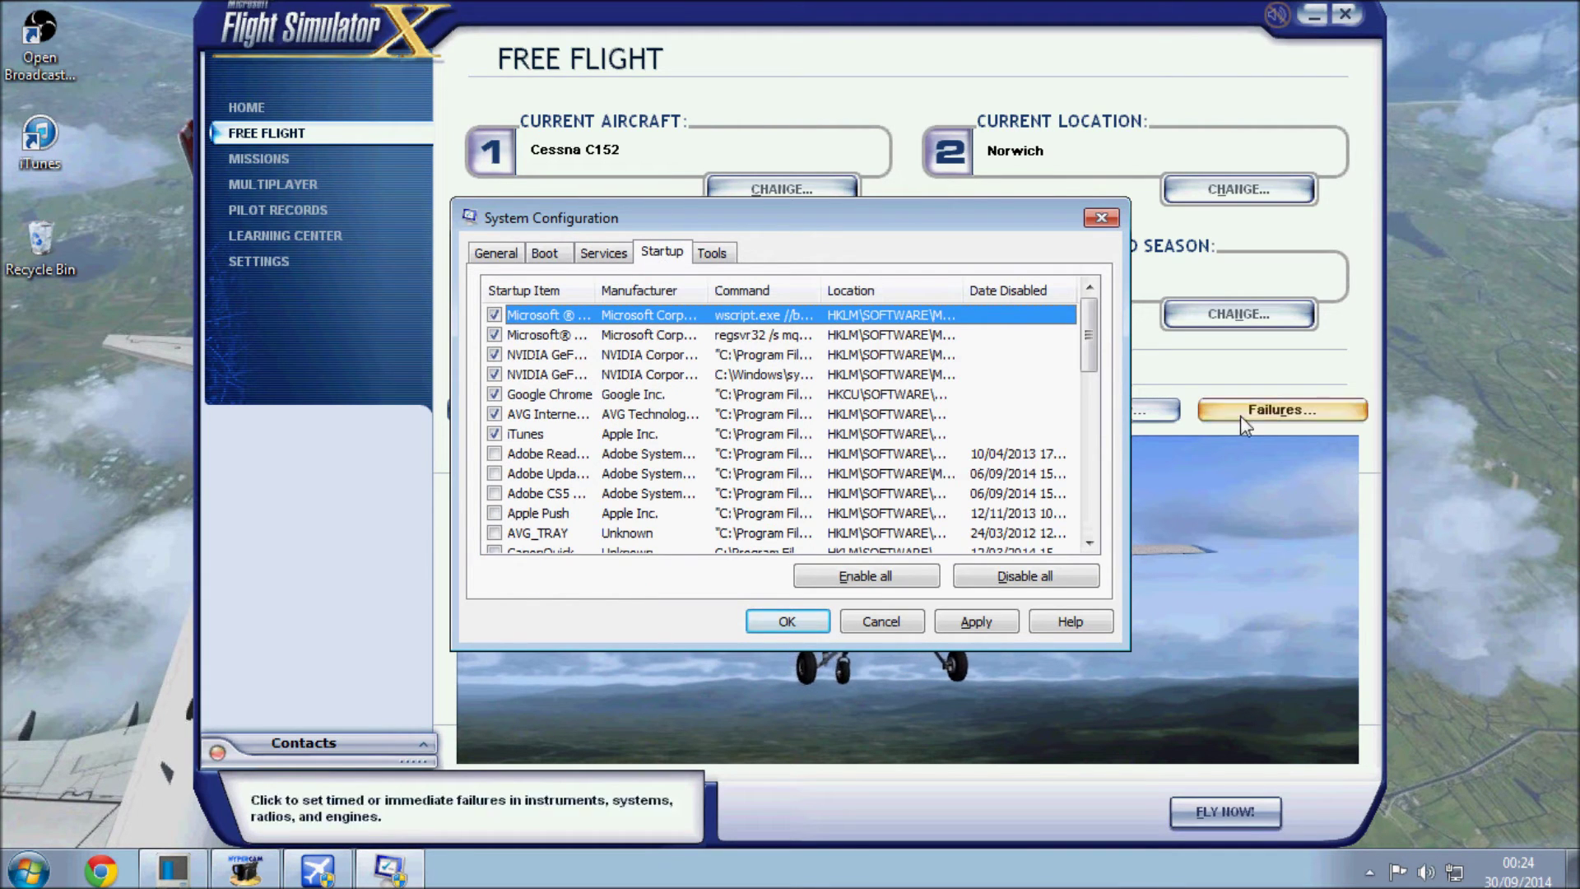
Disable the Google Chrome and iTunes startup items and apply the change.
drag(1097, 335, 1140, 543)
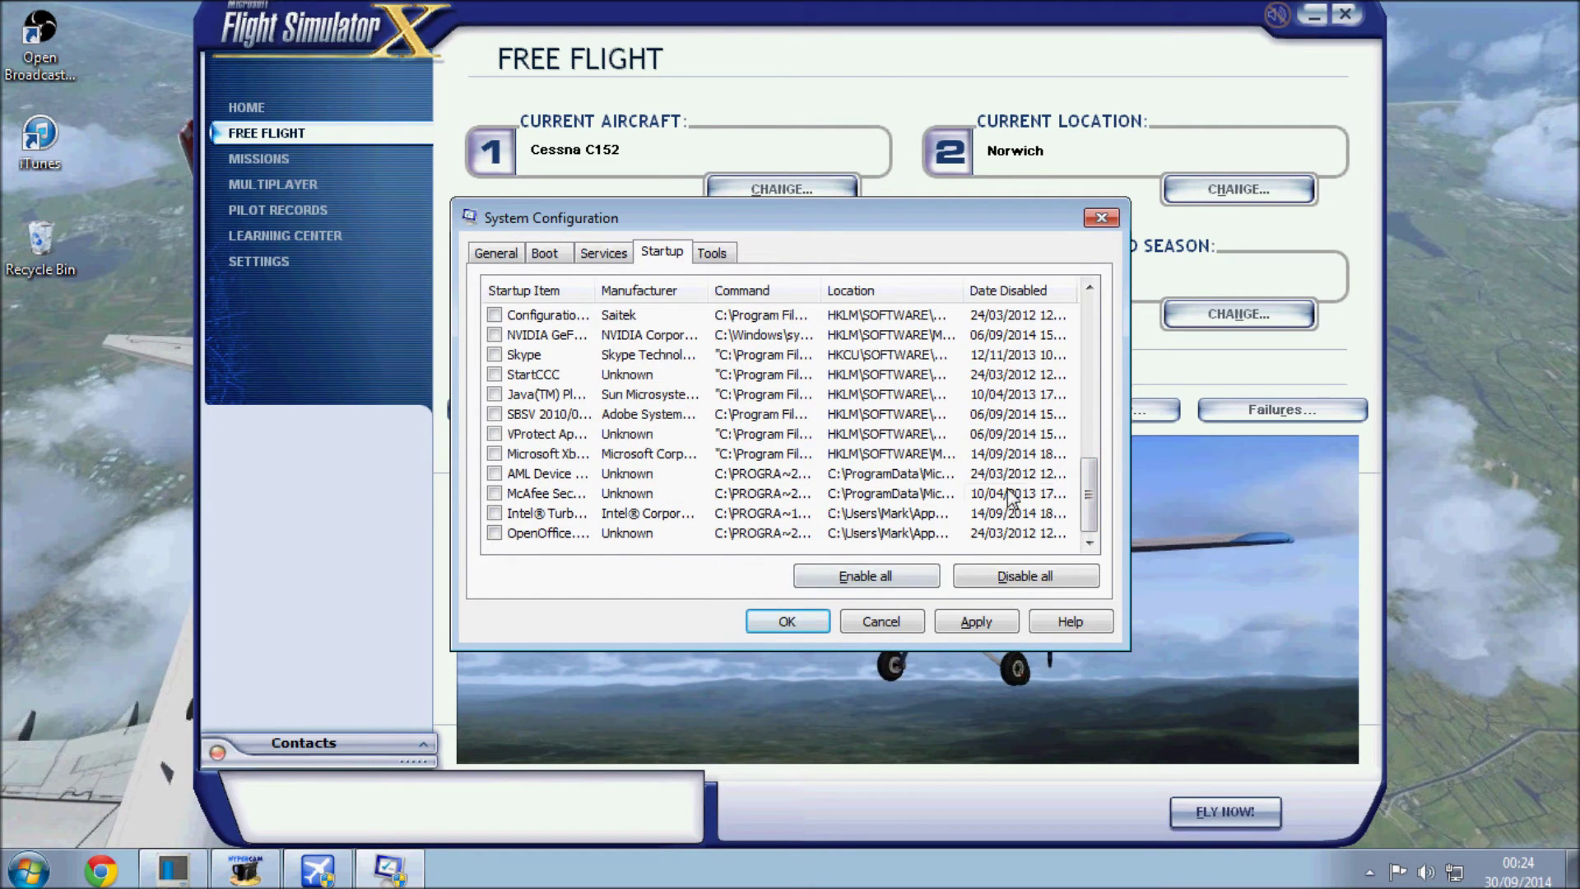
drag(1088, 493, 1088, 339)
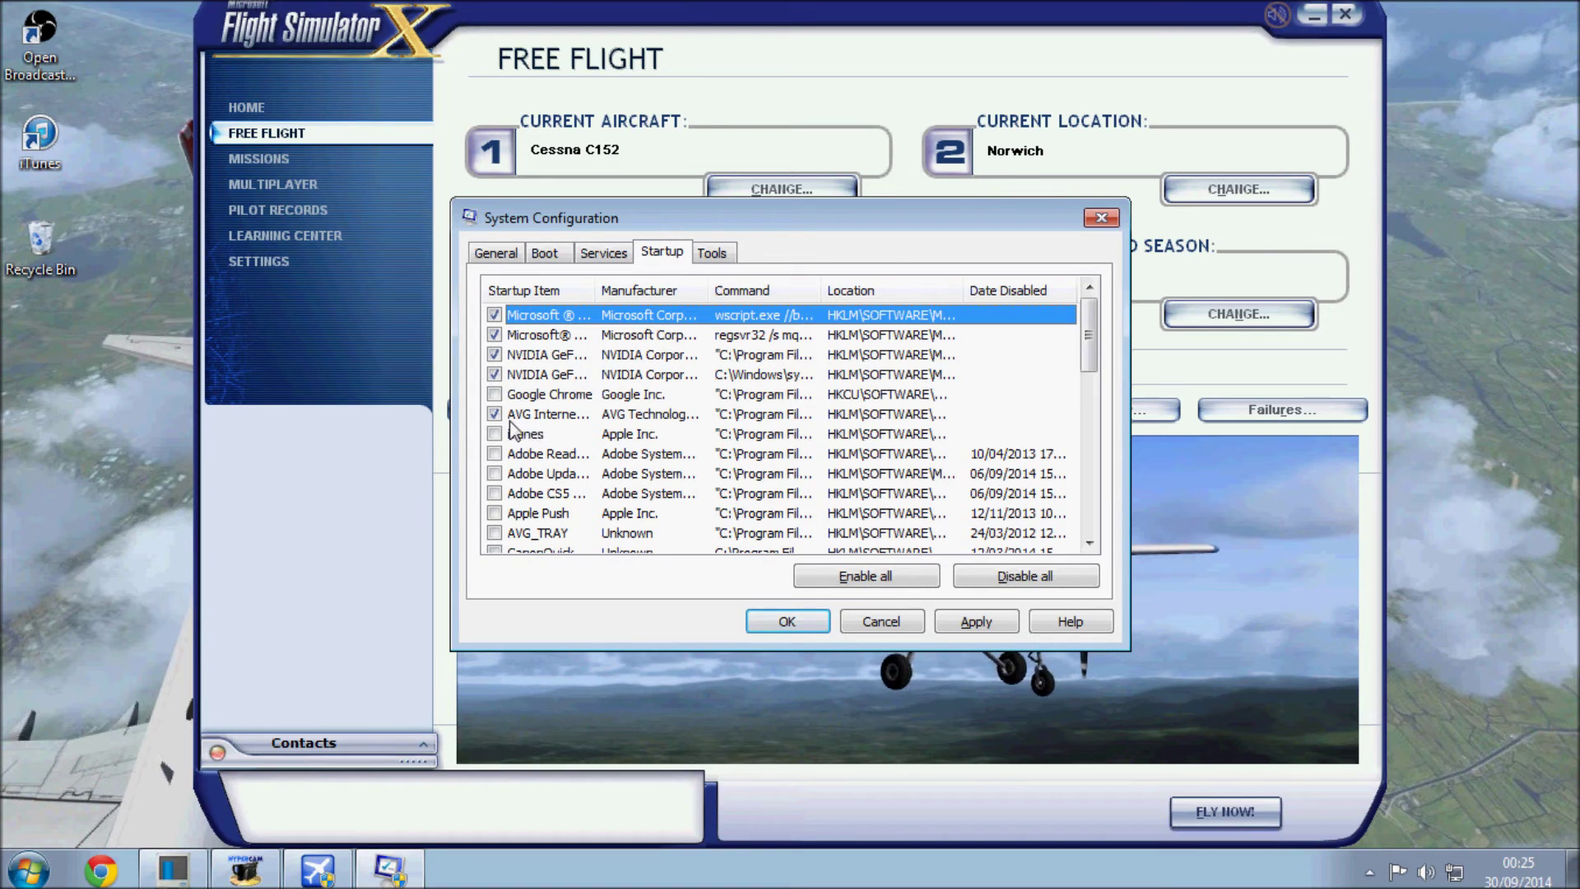
click(494, 334)
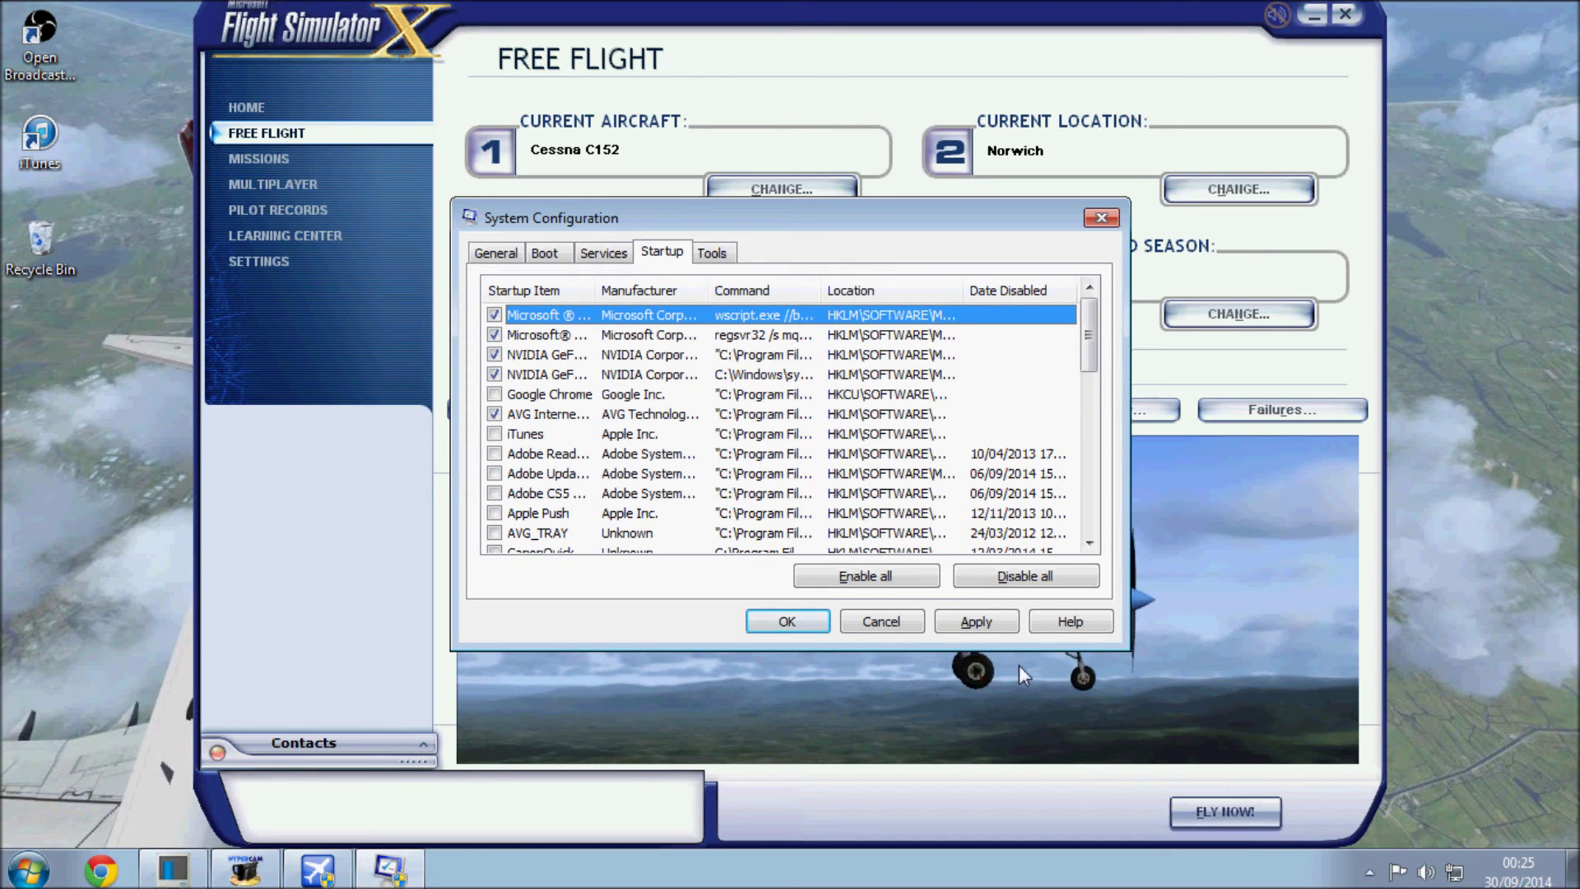
click(996, 623)
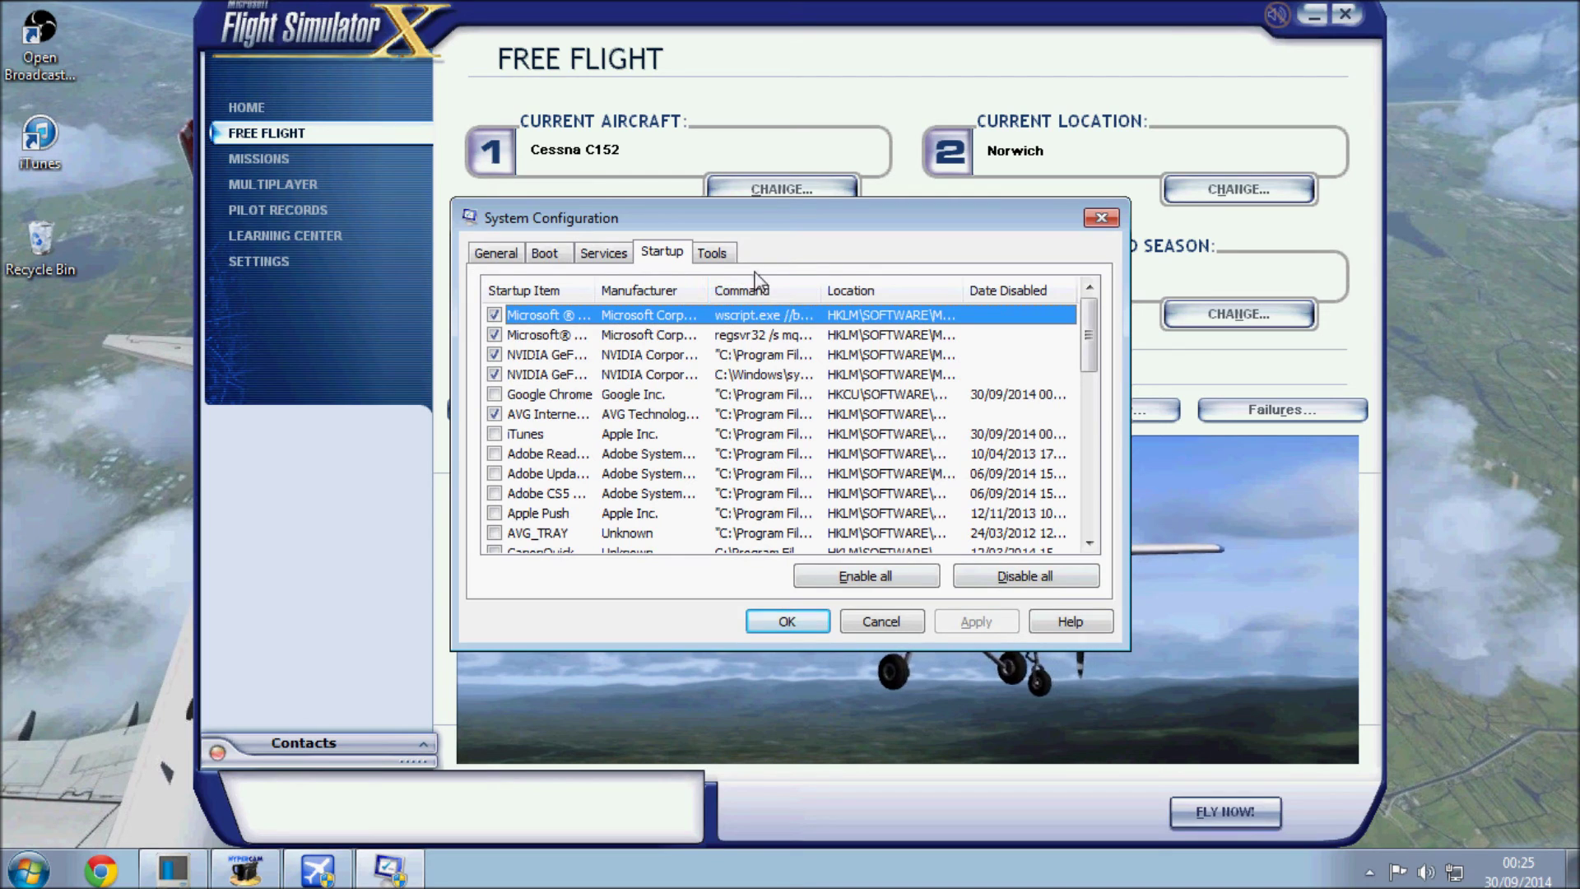
click(713, 253)
click(561, 259)
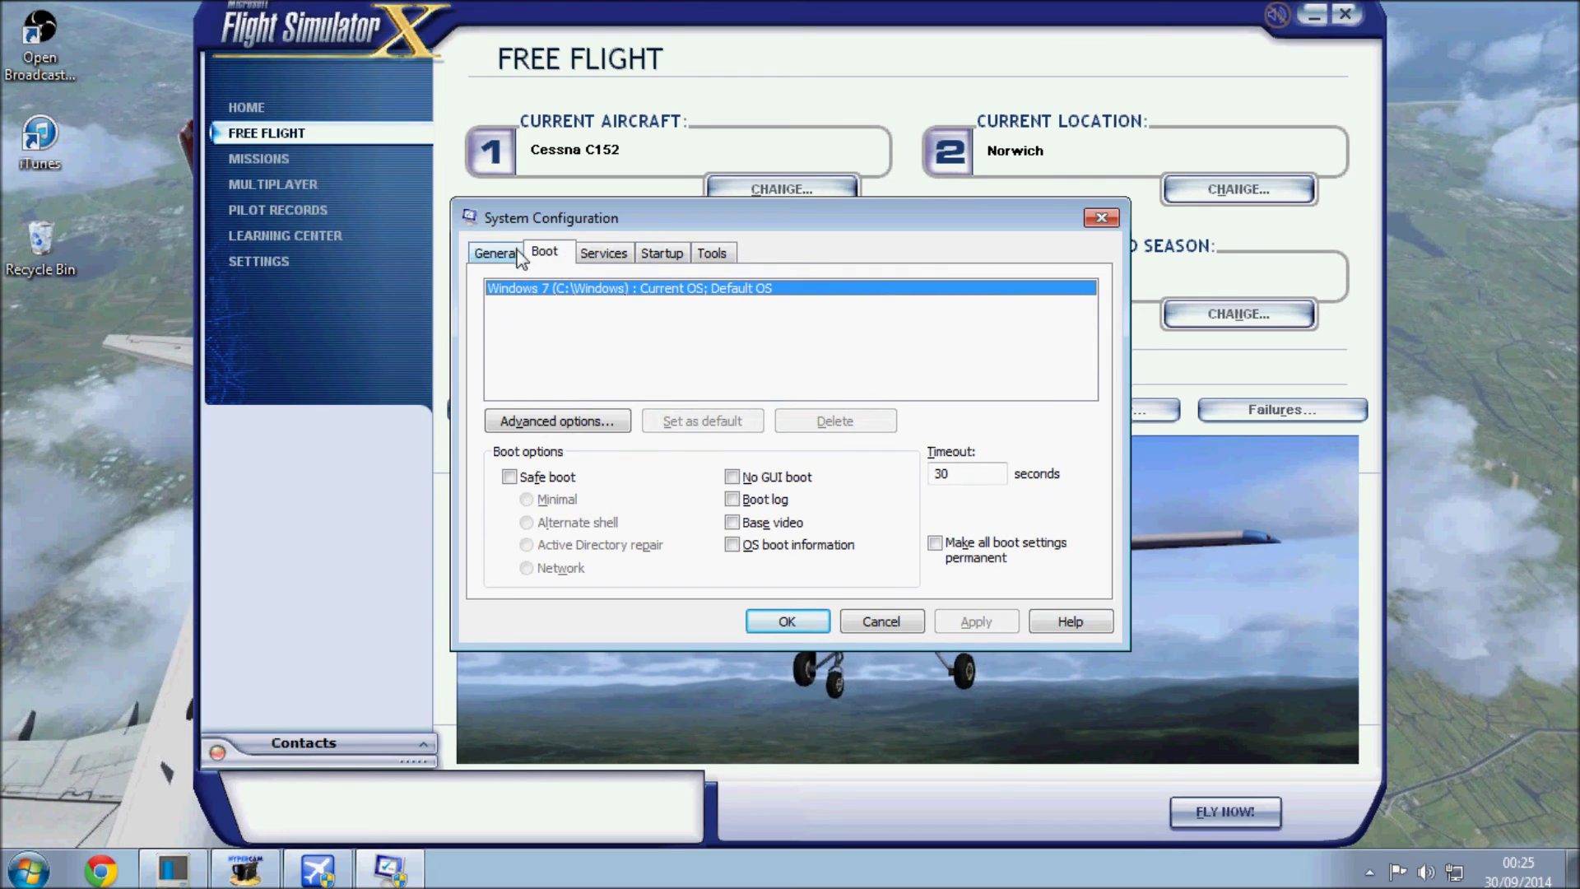
click(510, 257)
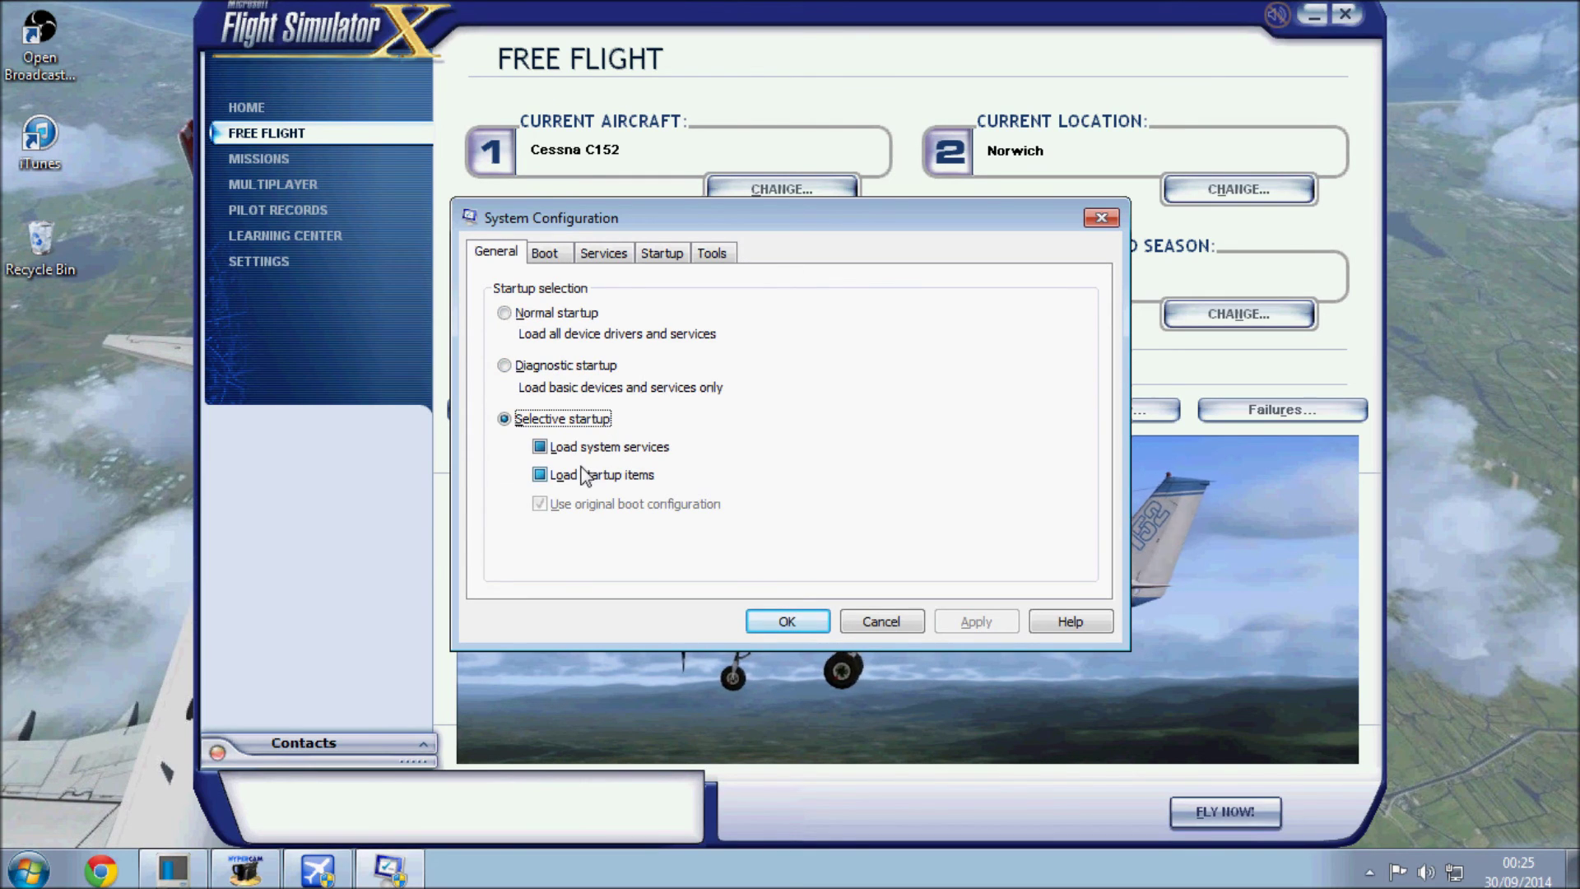
click(604, 252)
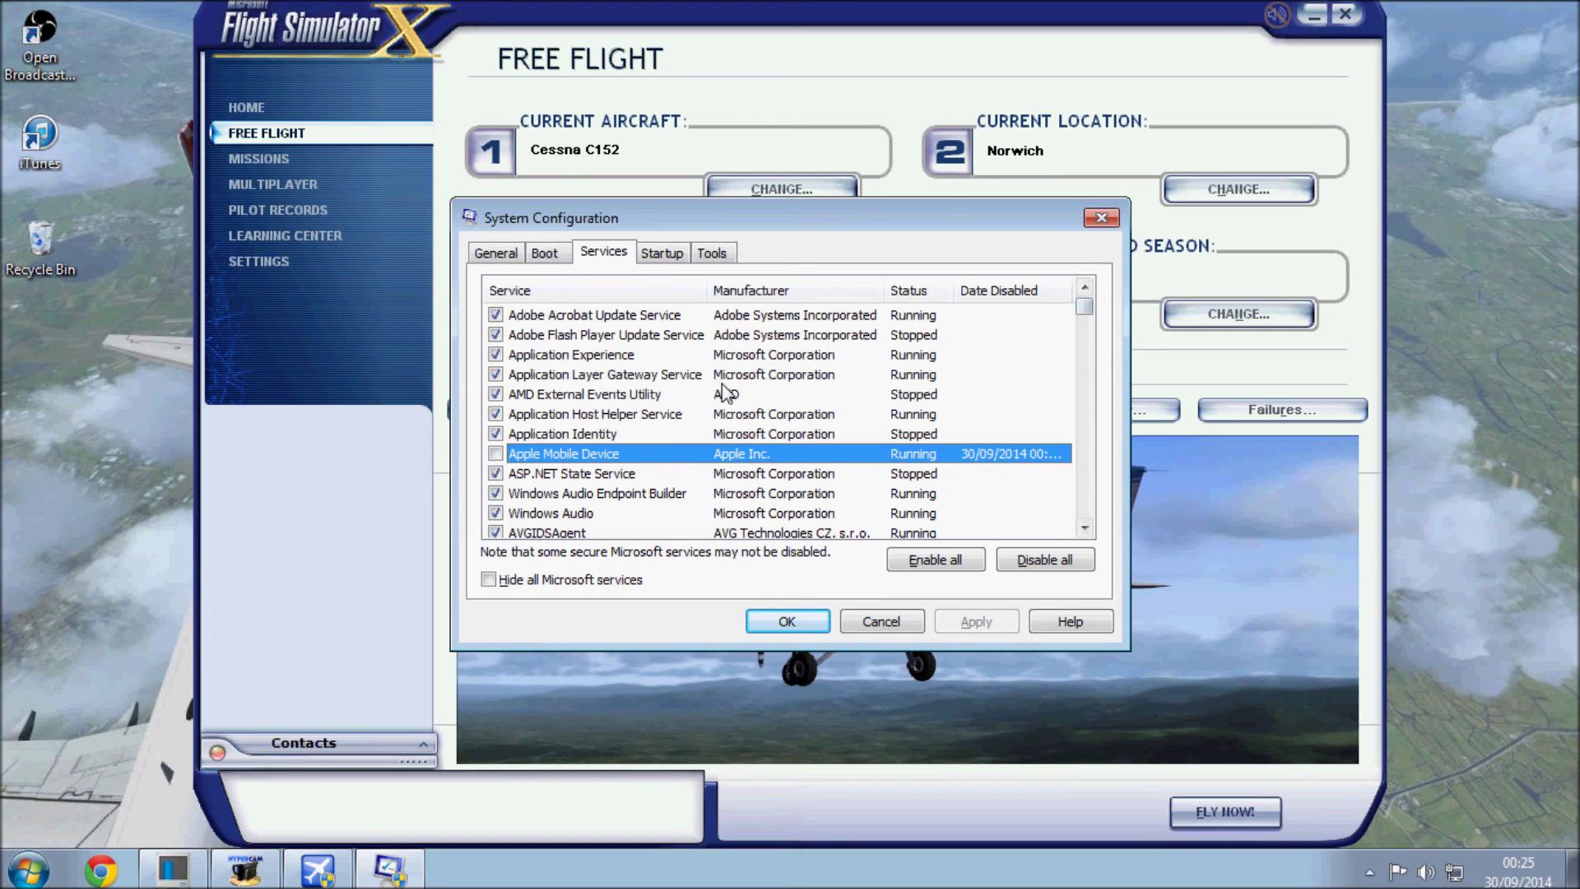
click(649, 255)
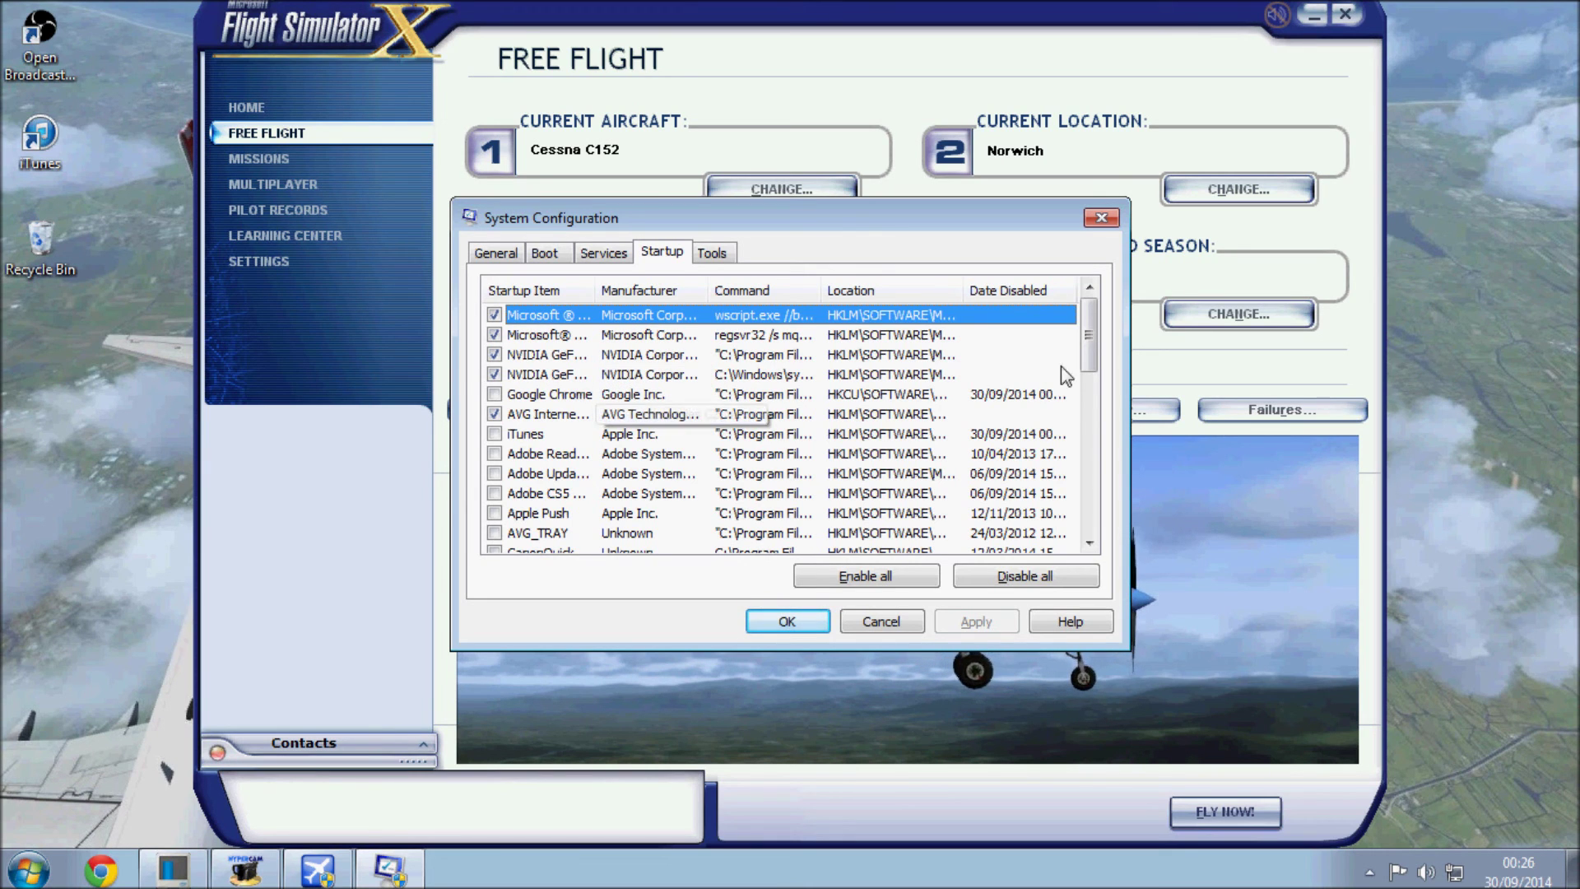
drag(1085, 343, 1131, 511)
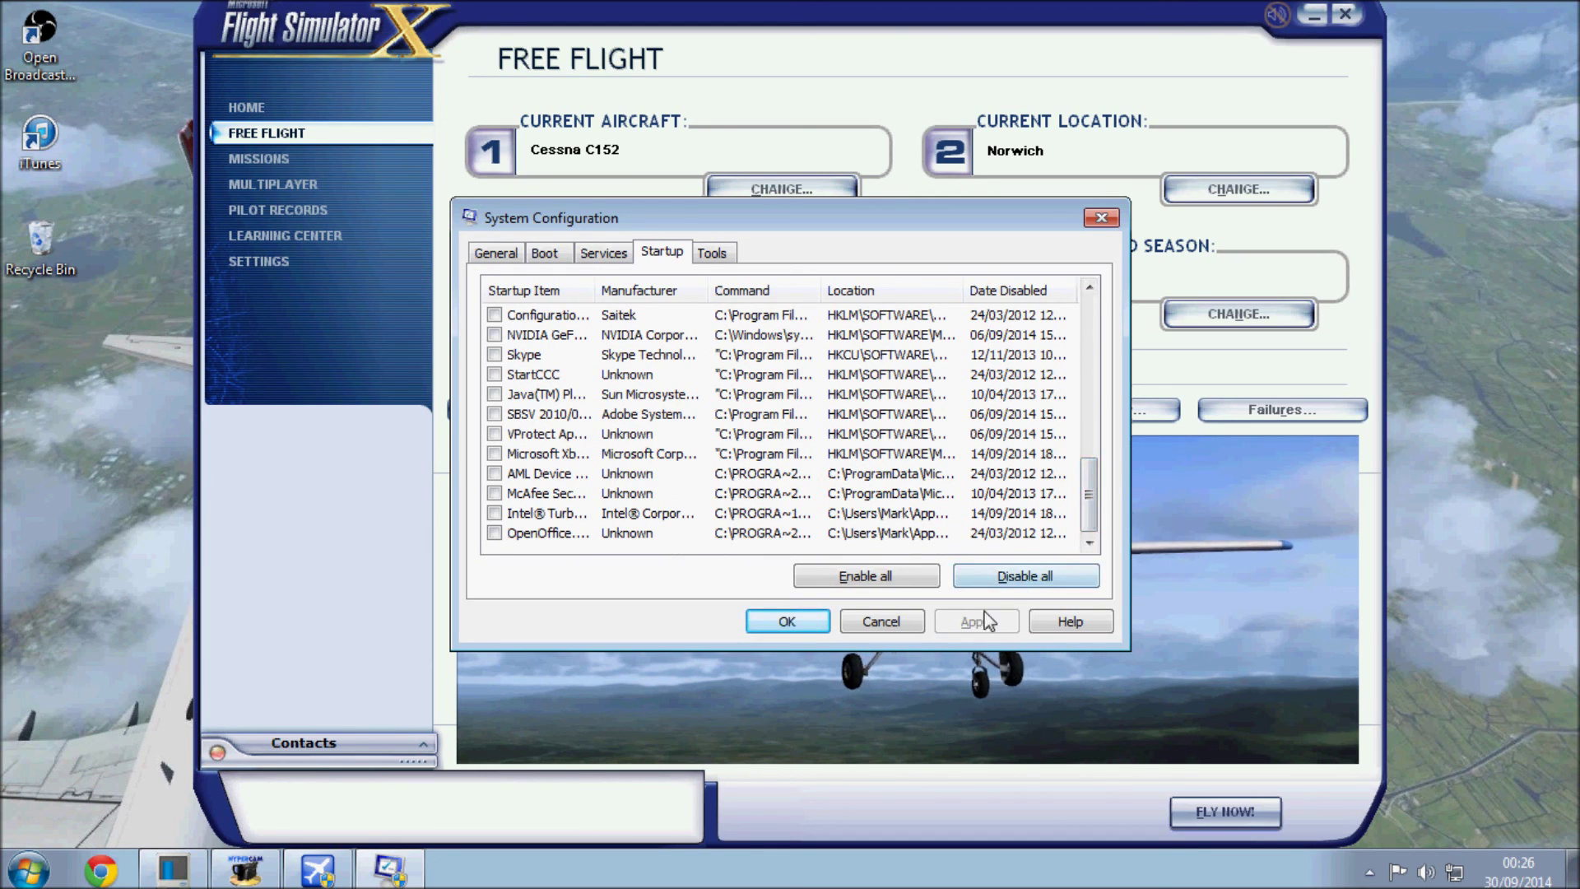
click(802, 620)
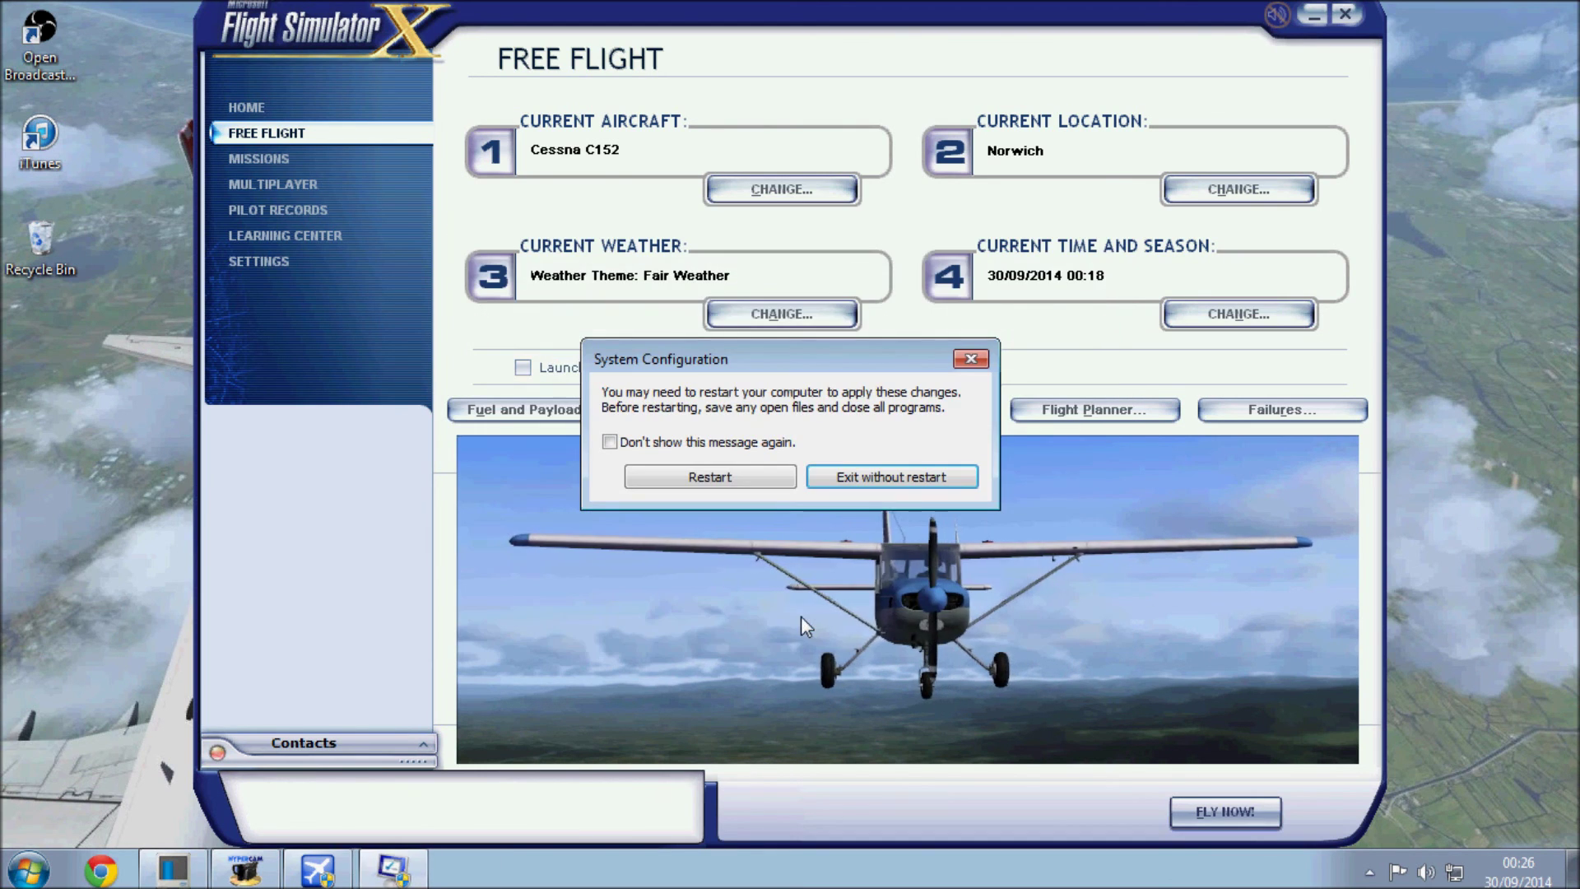
Exit System Configuration without restarting, keeping the saved service and startup changes.
click(879, 481)
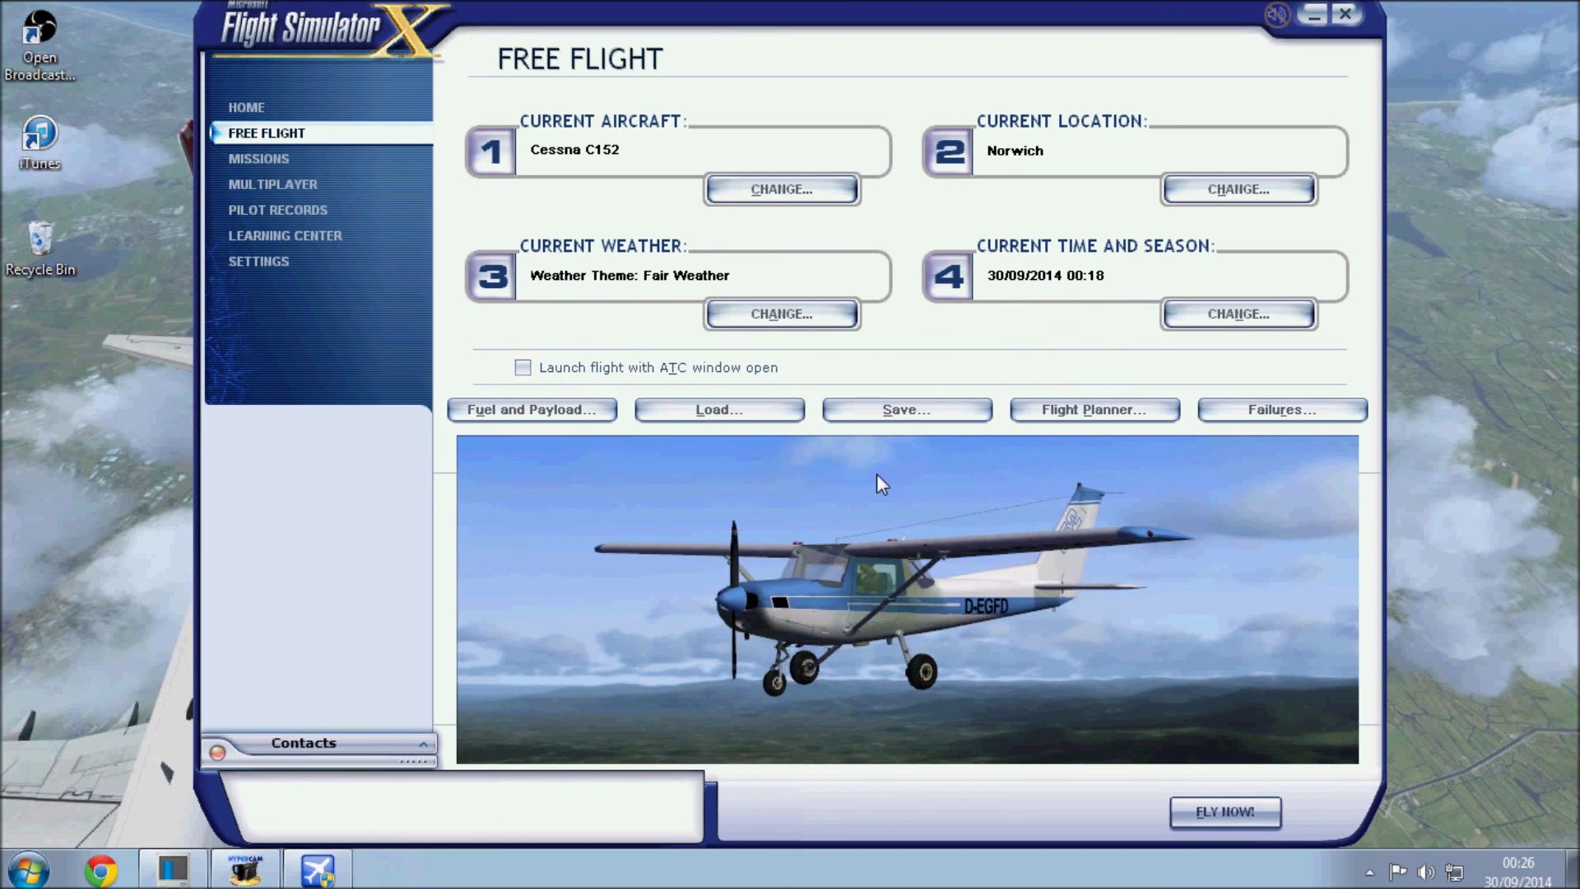